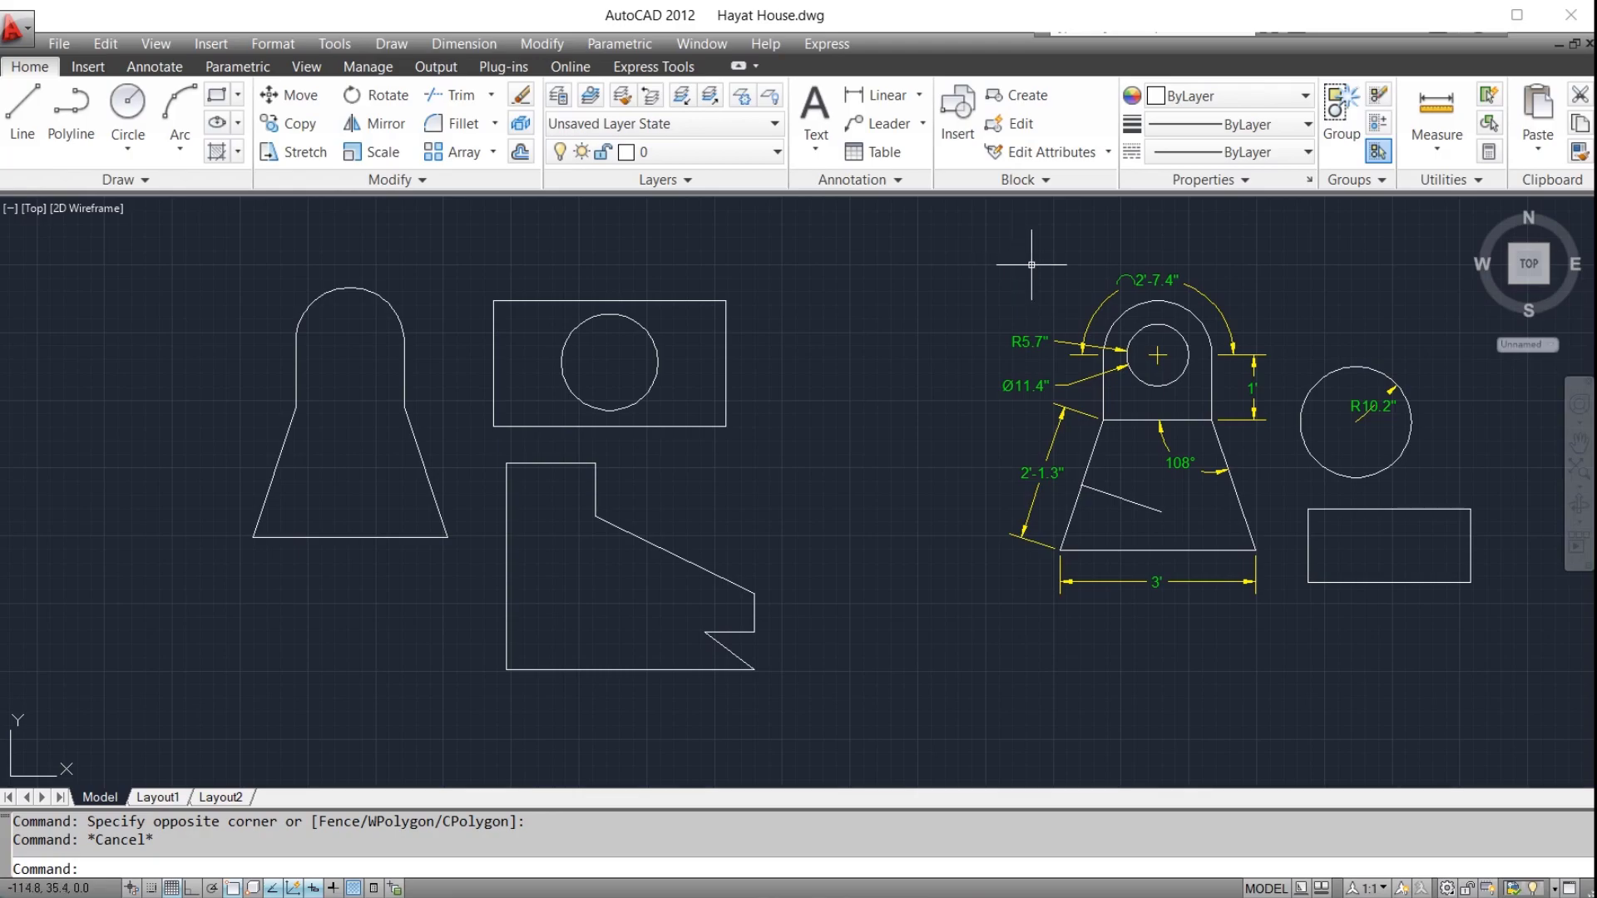
scroll(1210, 420, "up", 1)
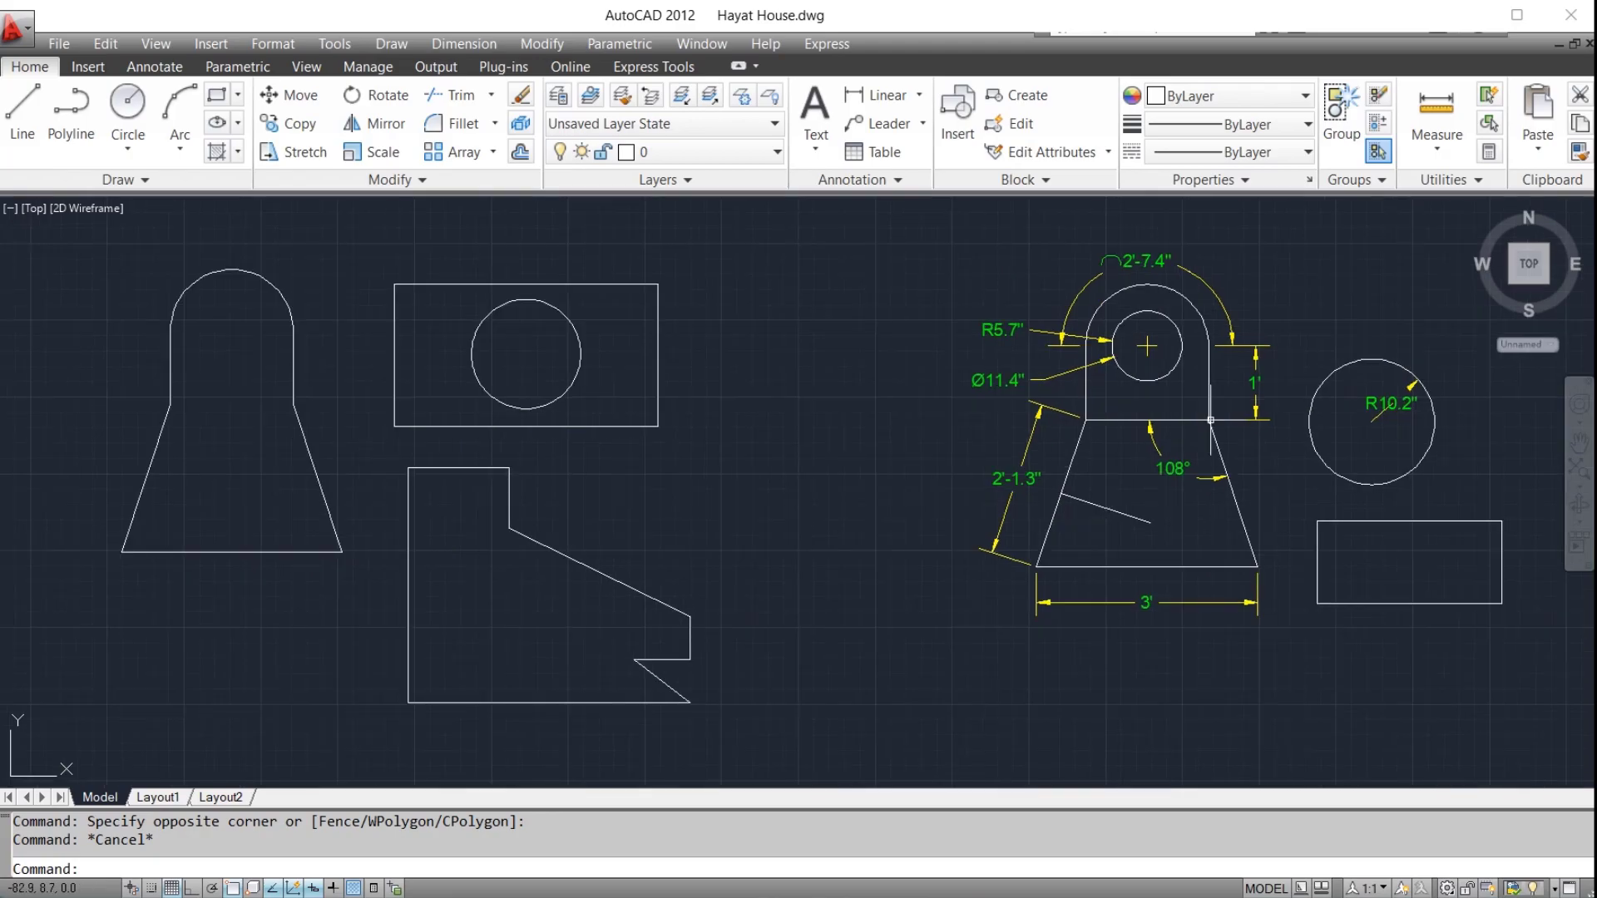
scroll(1264, 362, "down", 1)
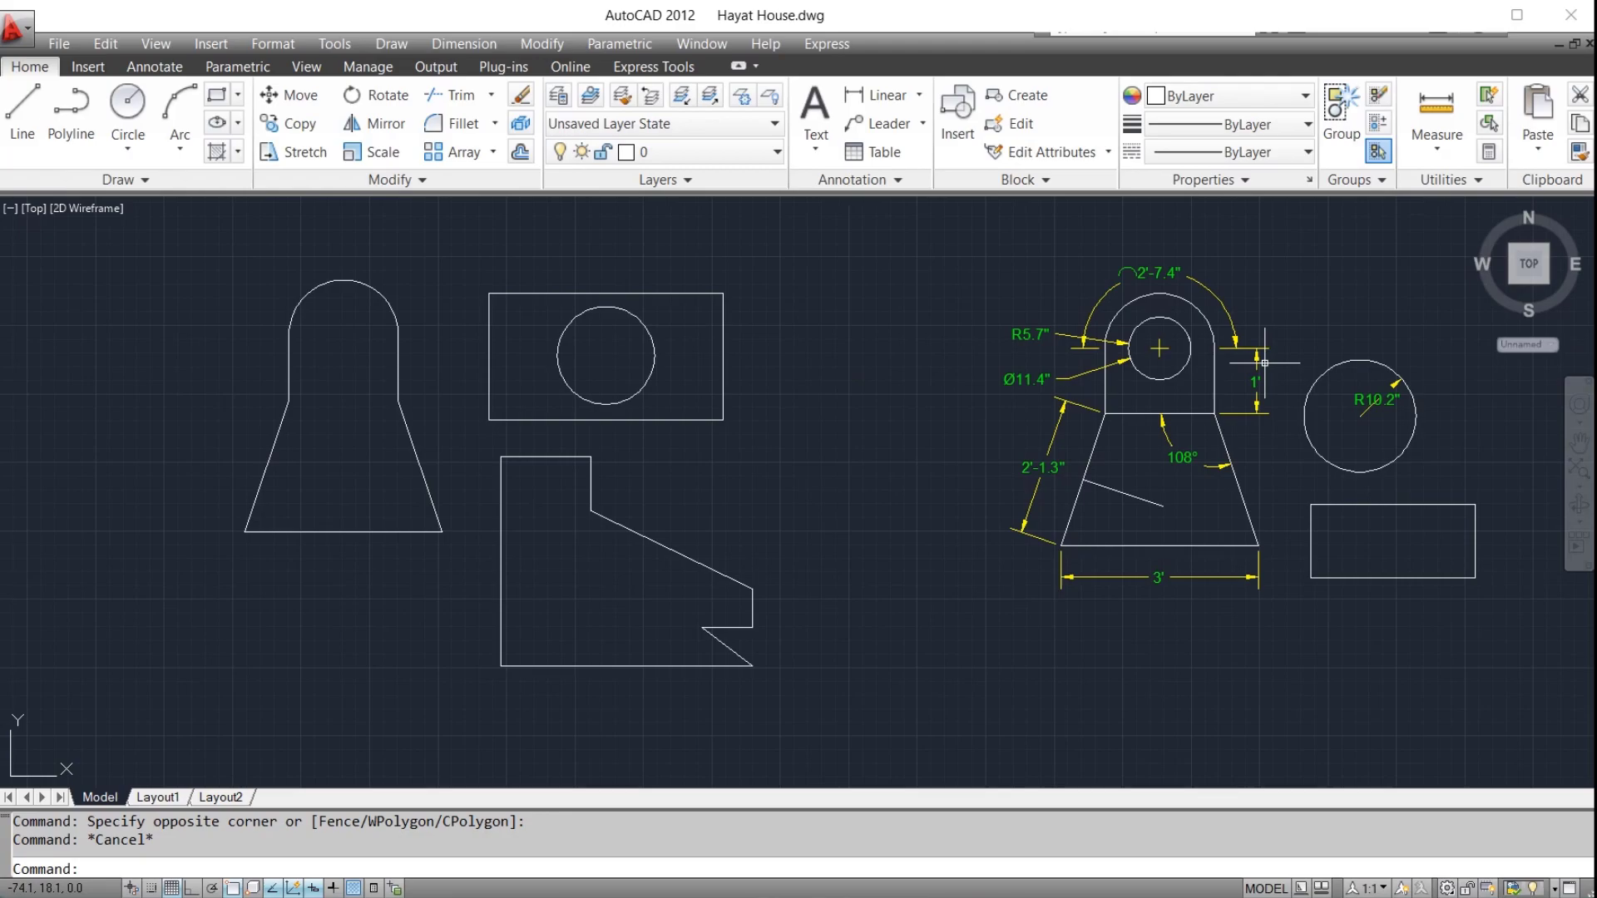
scroll(1265, 363, "up", 2)
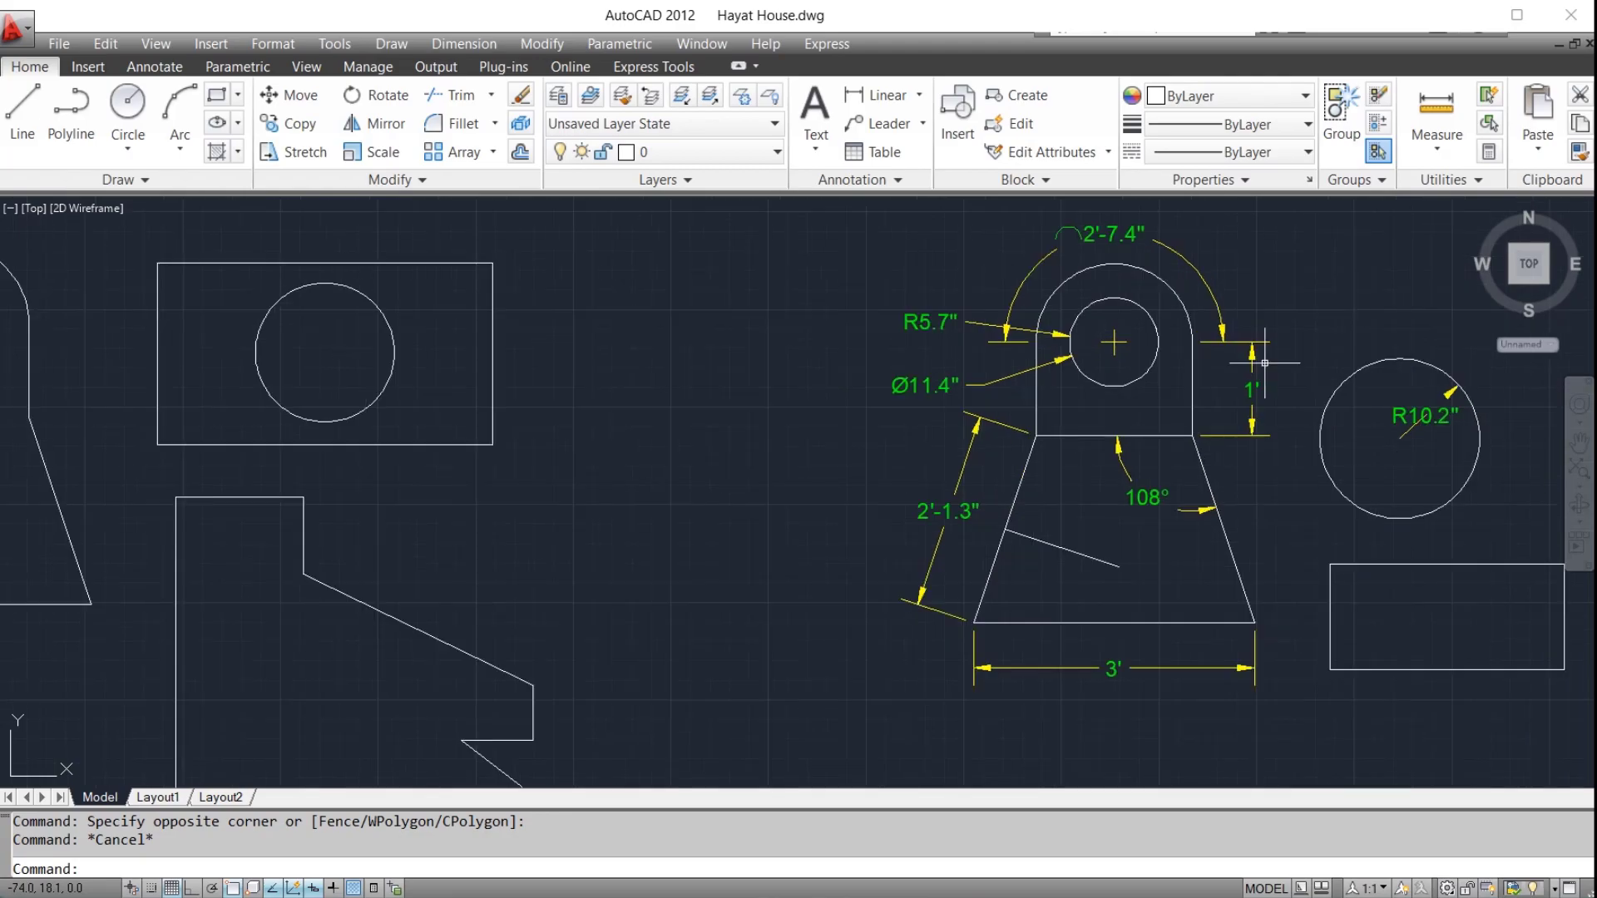
scroll(1264, 362, "down", 2)
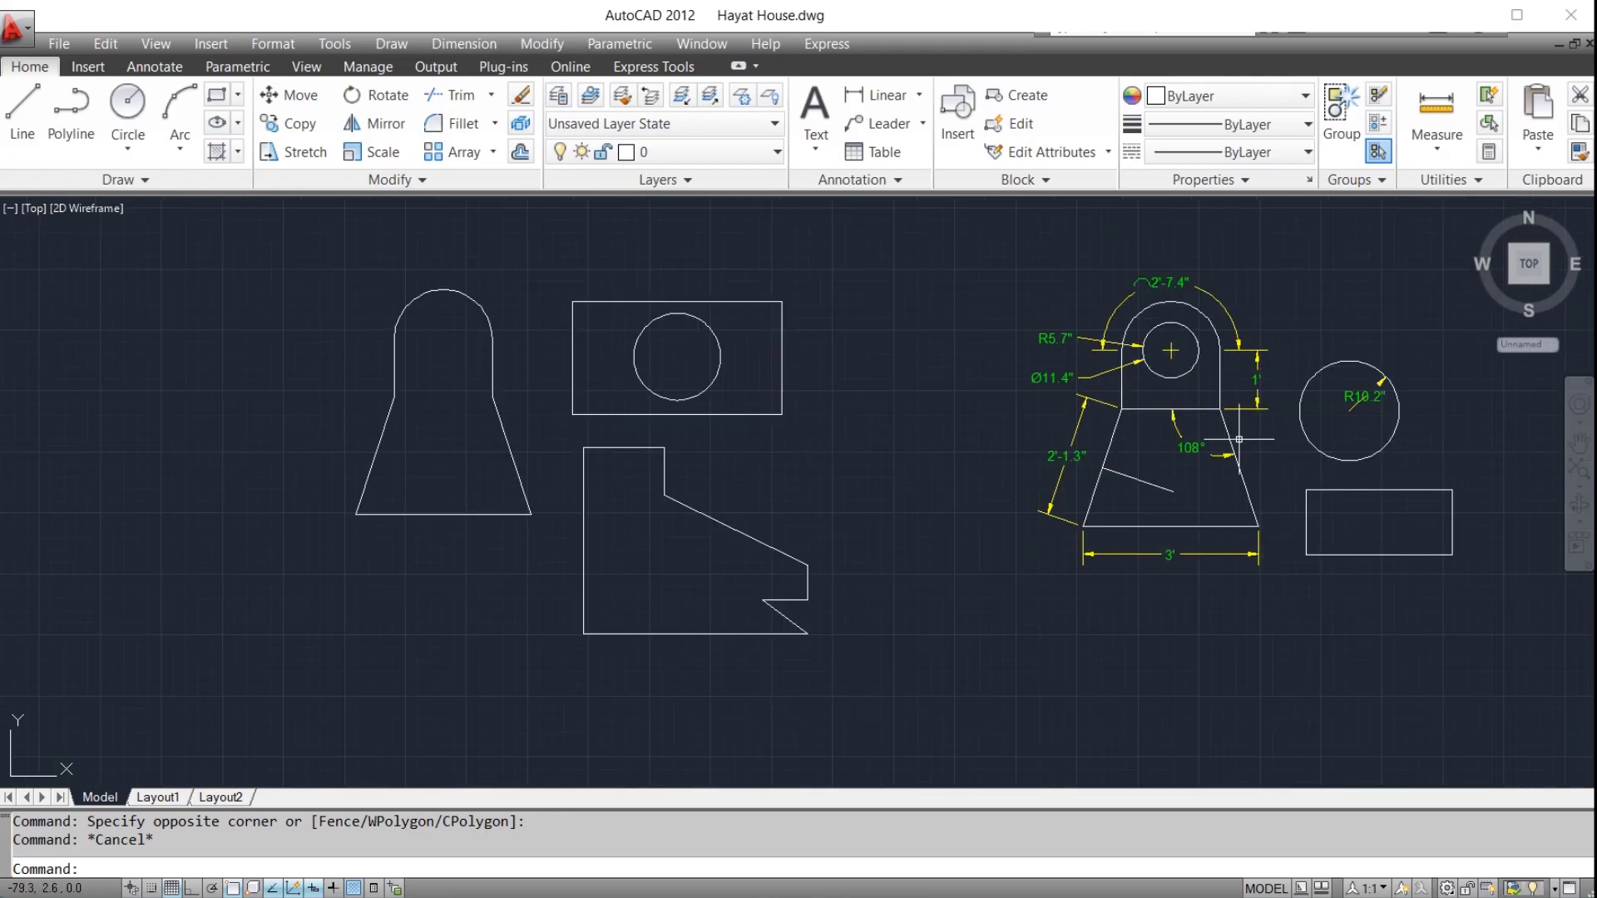
scroll(1259, 424, "up", 2)
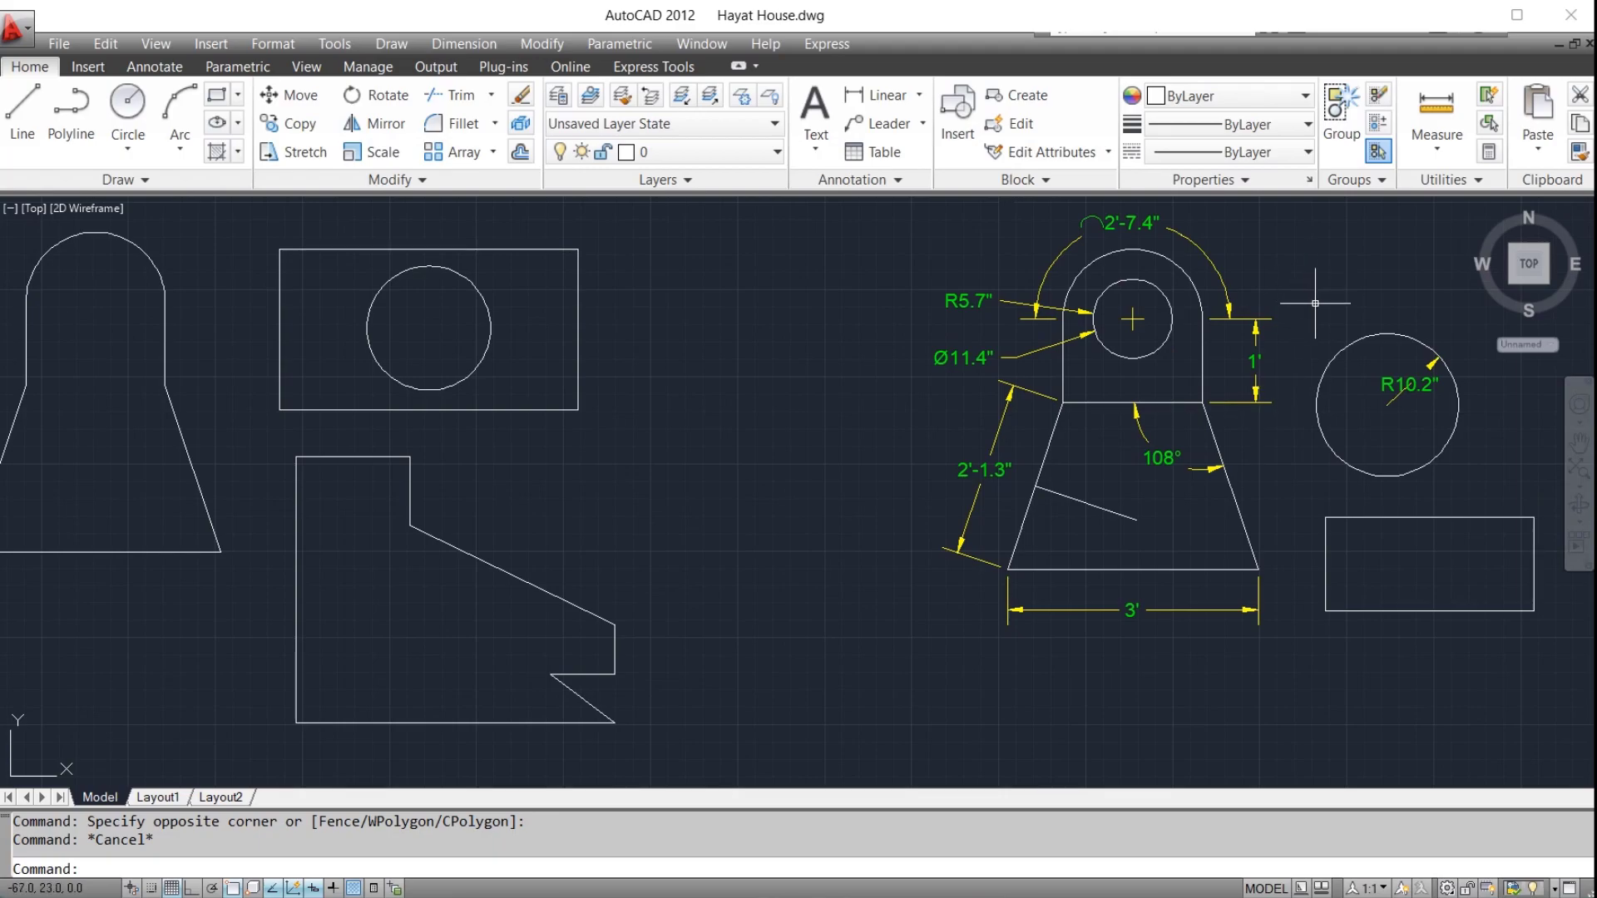
scroll(1338, 367, "down", 2)
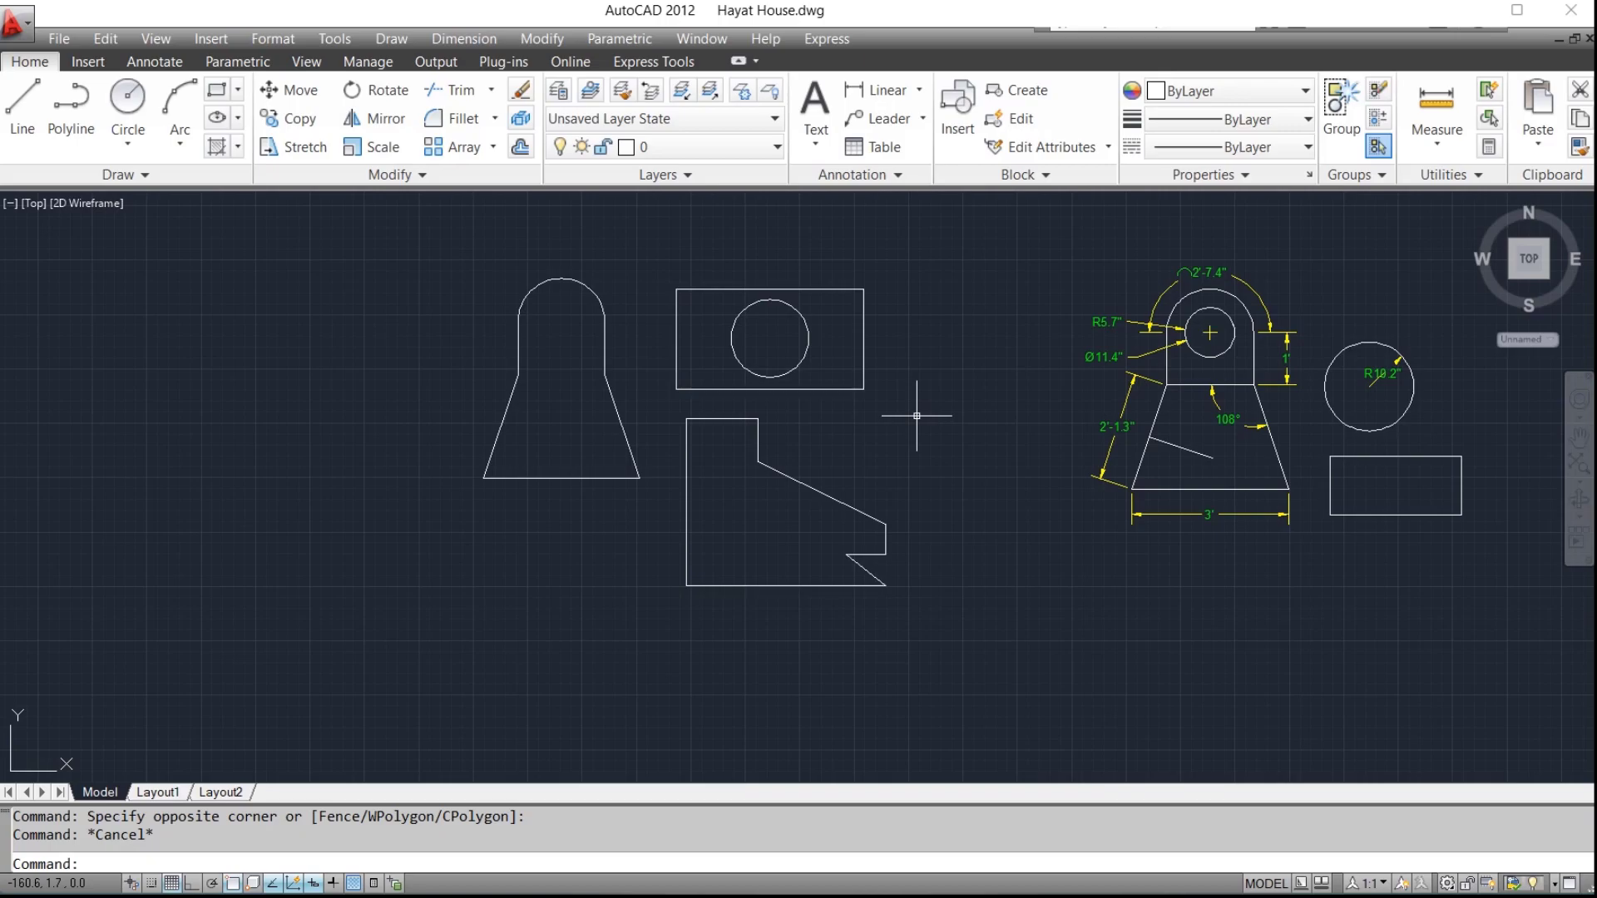
scroll(917, 415, "up", 2)
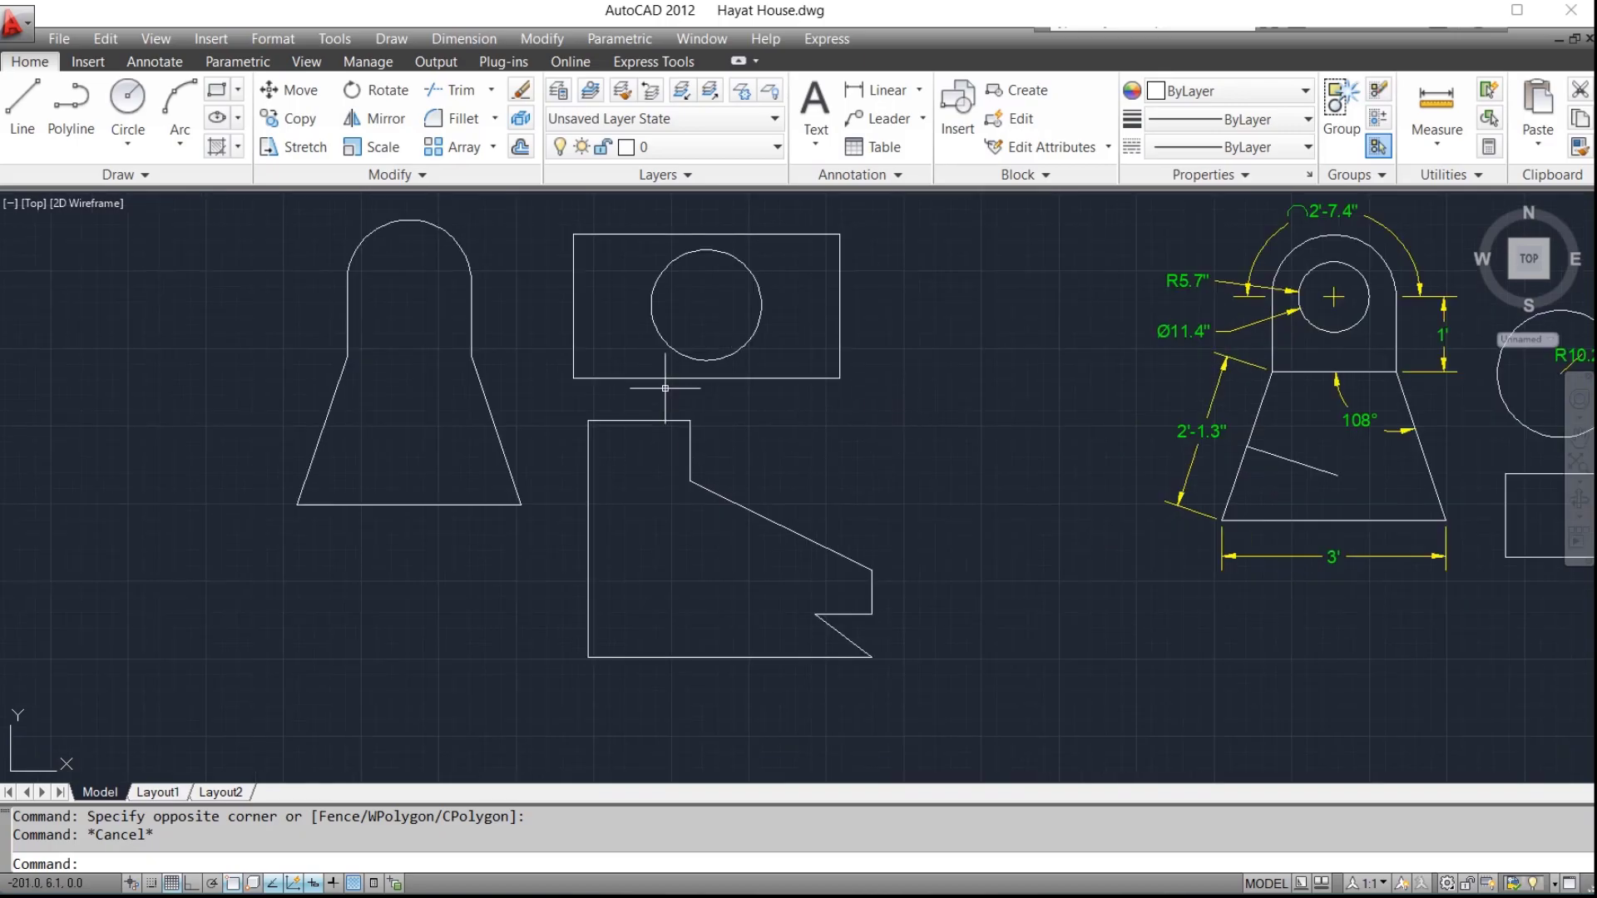
key("Escape")
left_click(1442, 155)
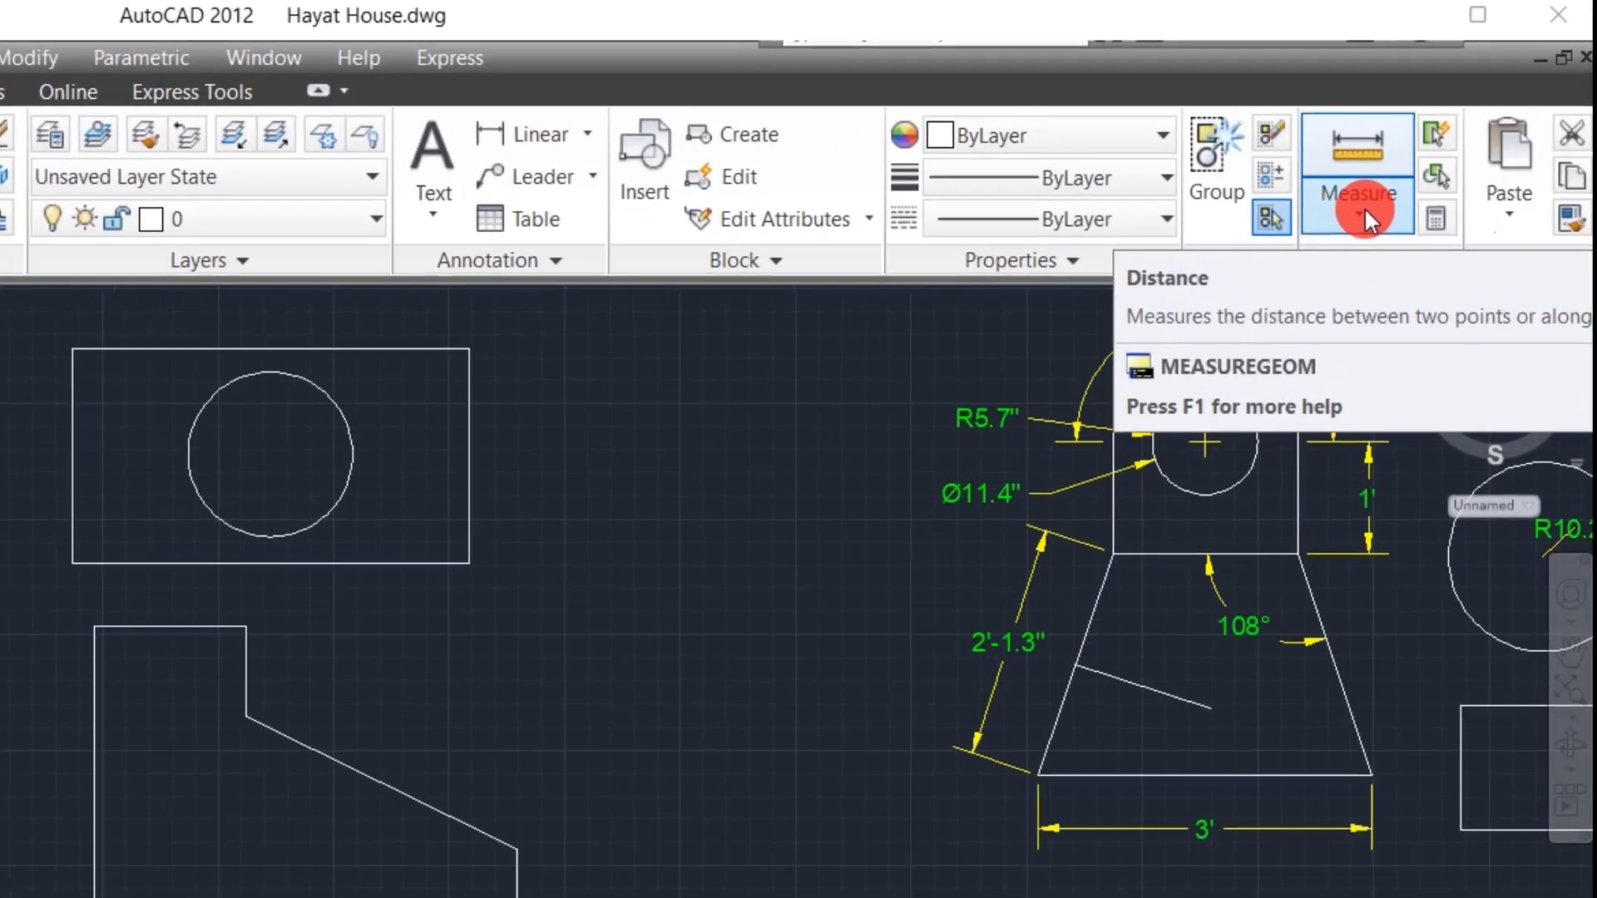
left_click(1351, 218)
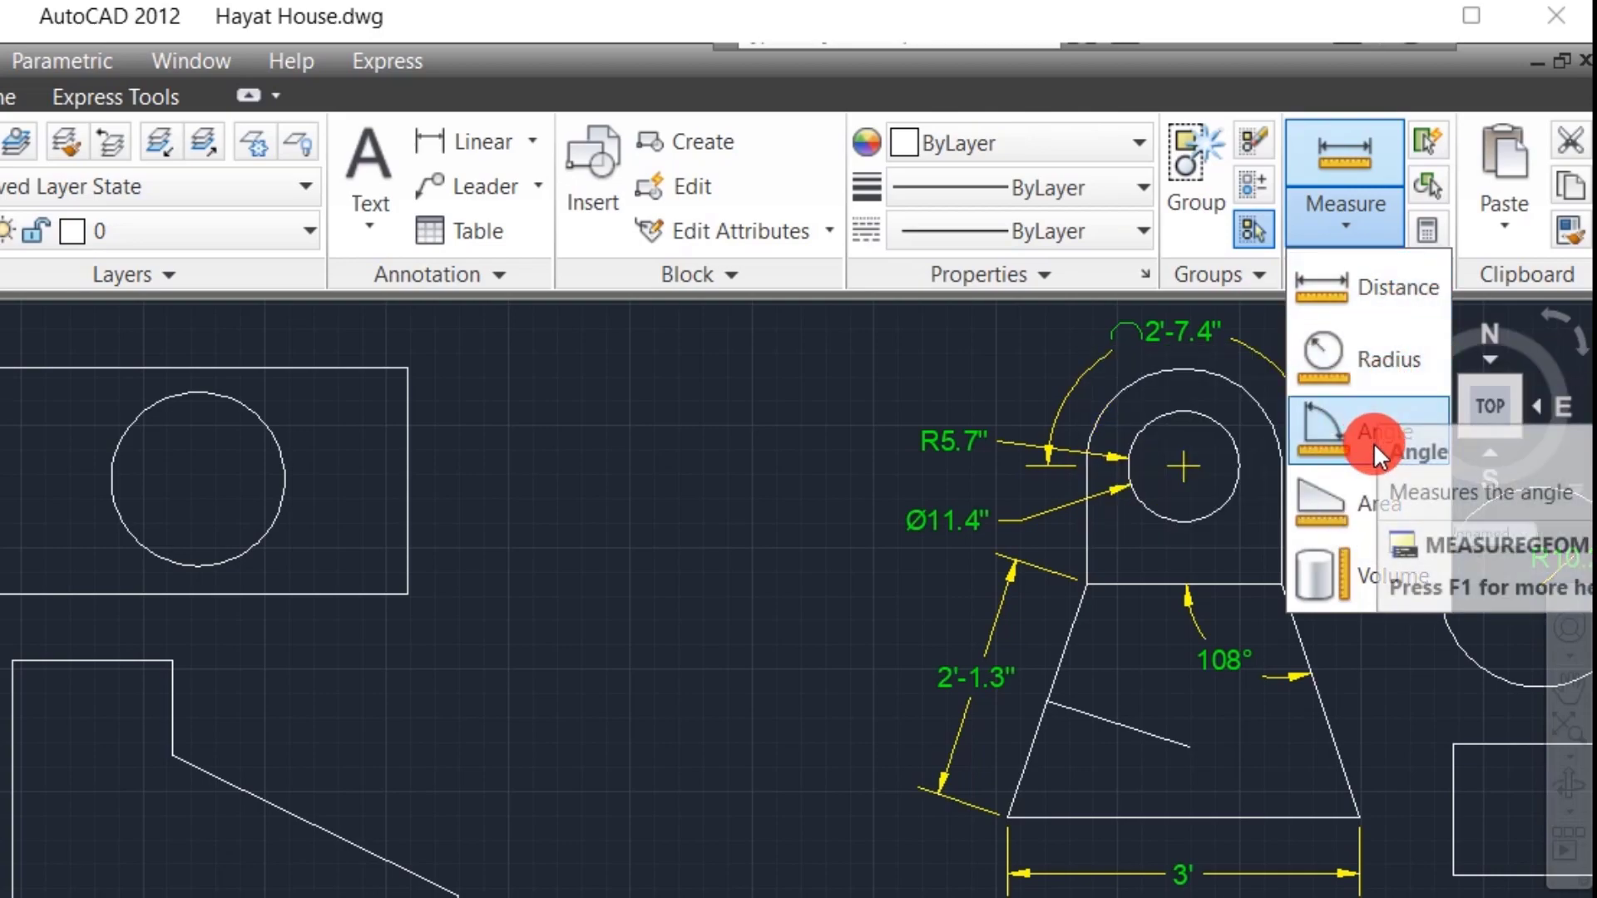
left_click(720, 632)
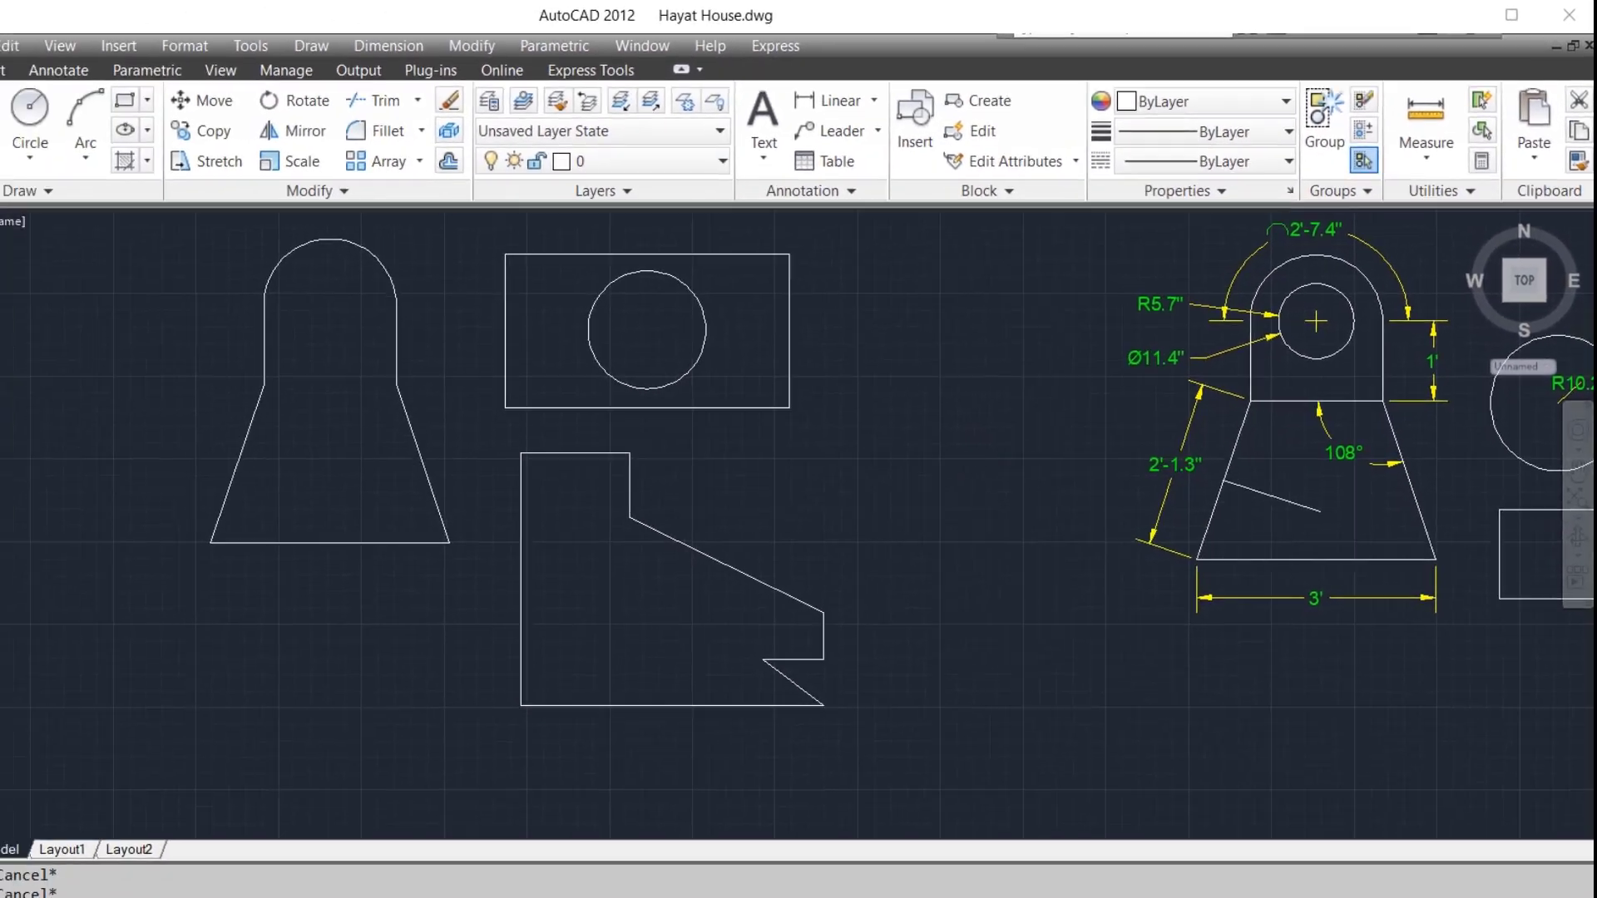
Measure the distance along the left slanted edge of the undimensioned arched shape, from its base corner to the upper vertex
type("MEA")
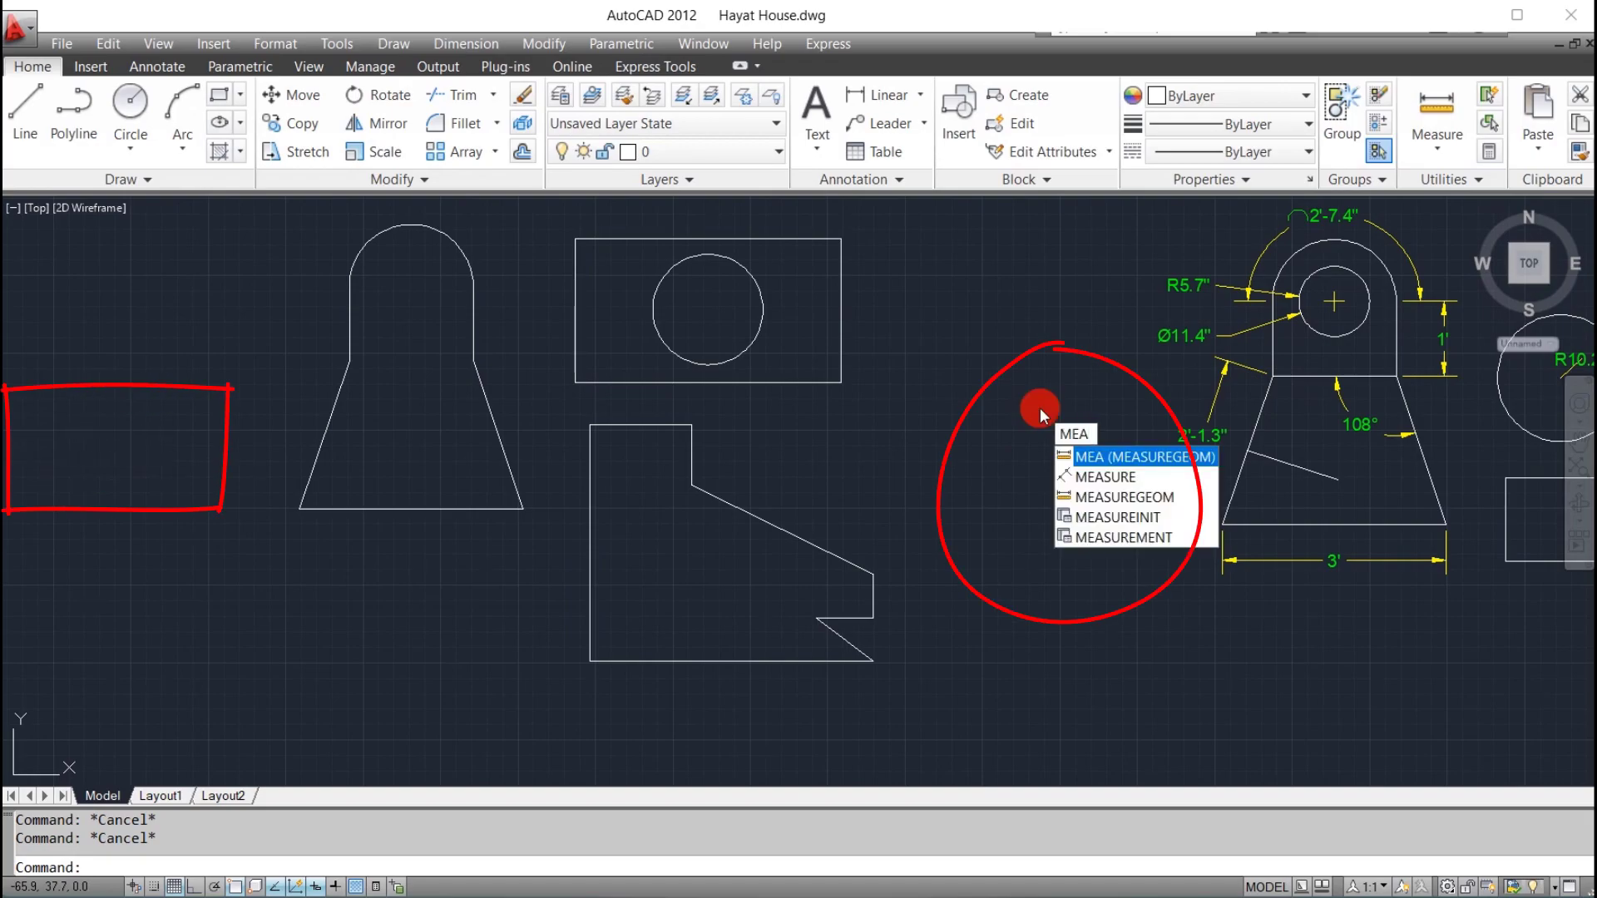
key("Return")
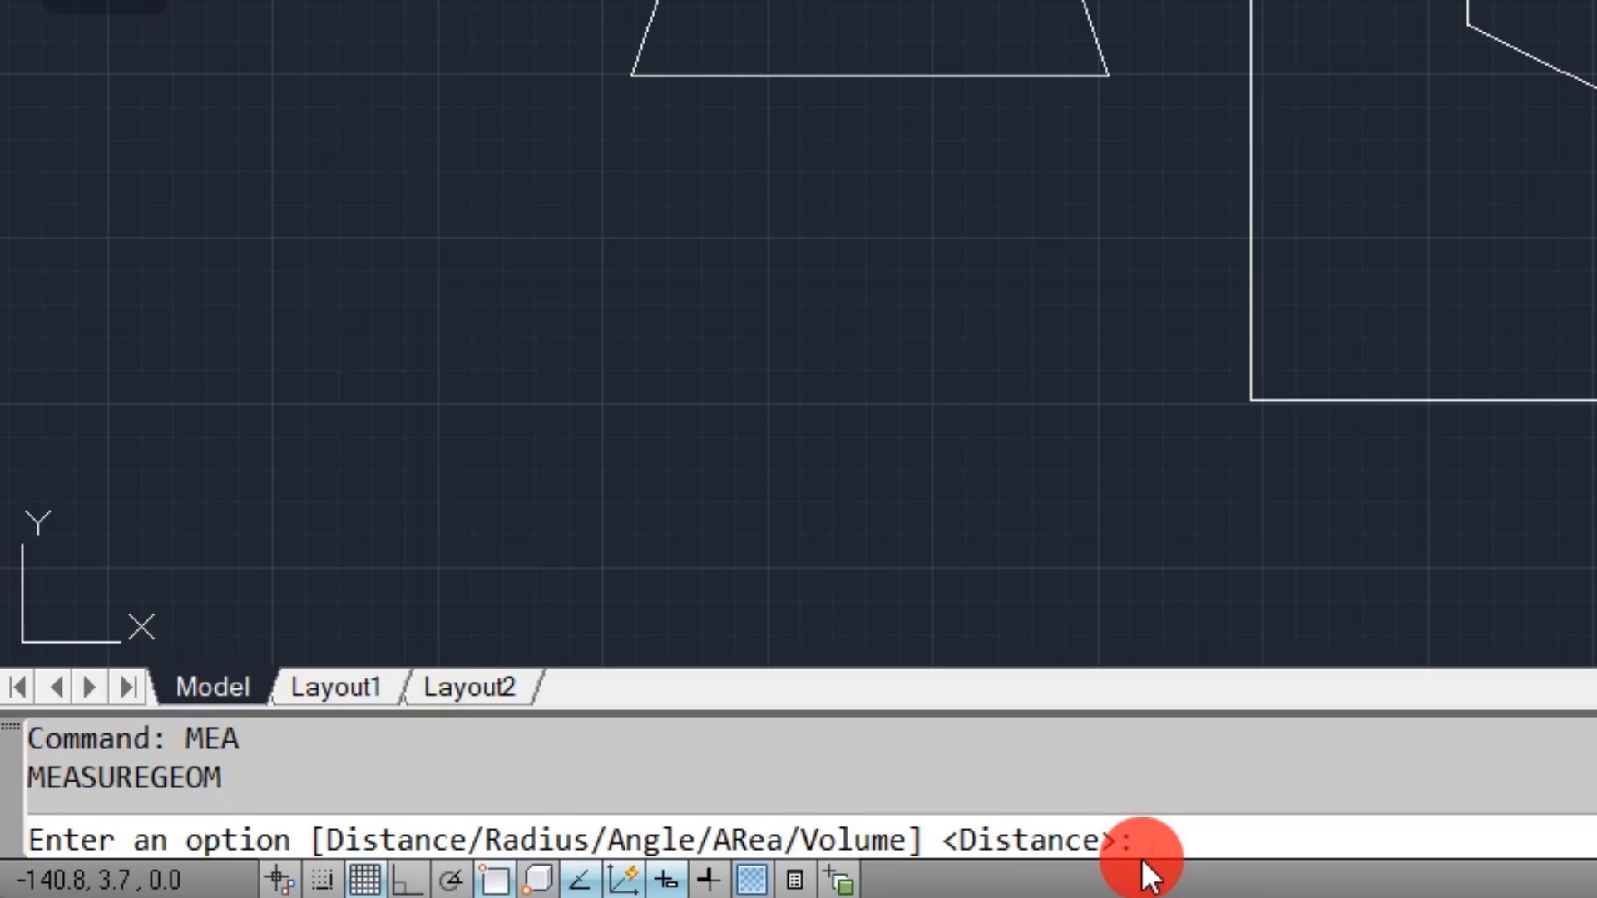
type("d")
key("space")
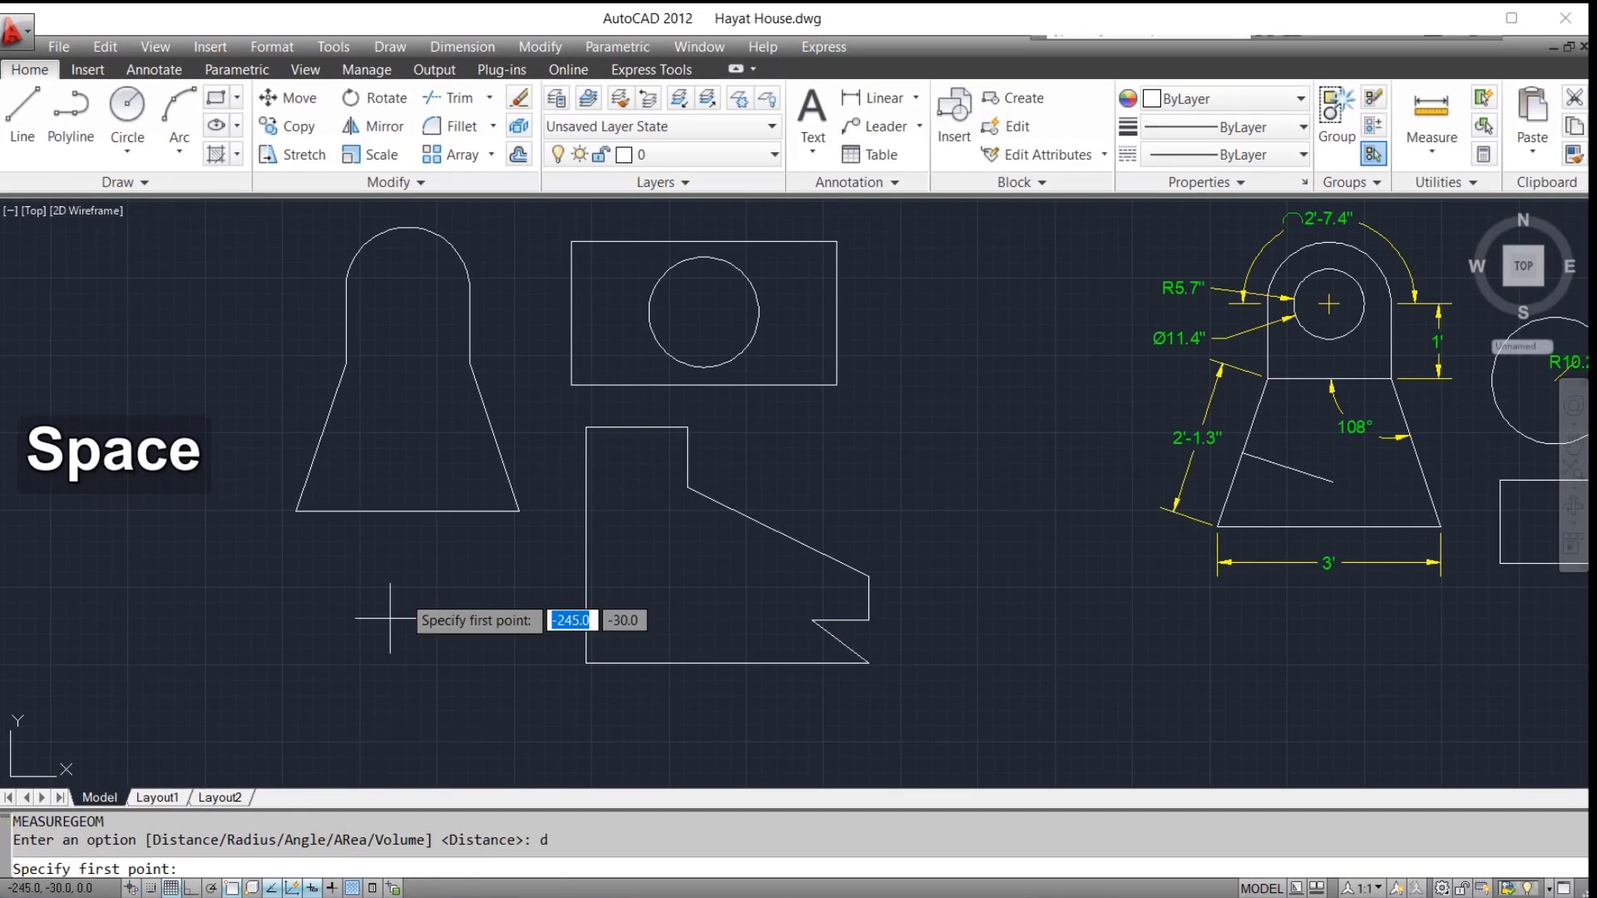
left_click(298, 509)
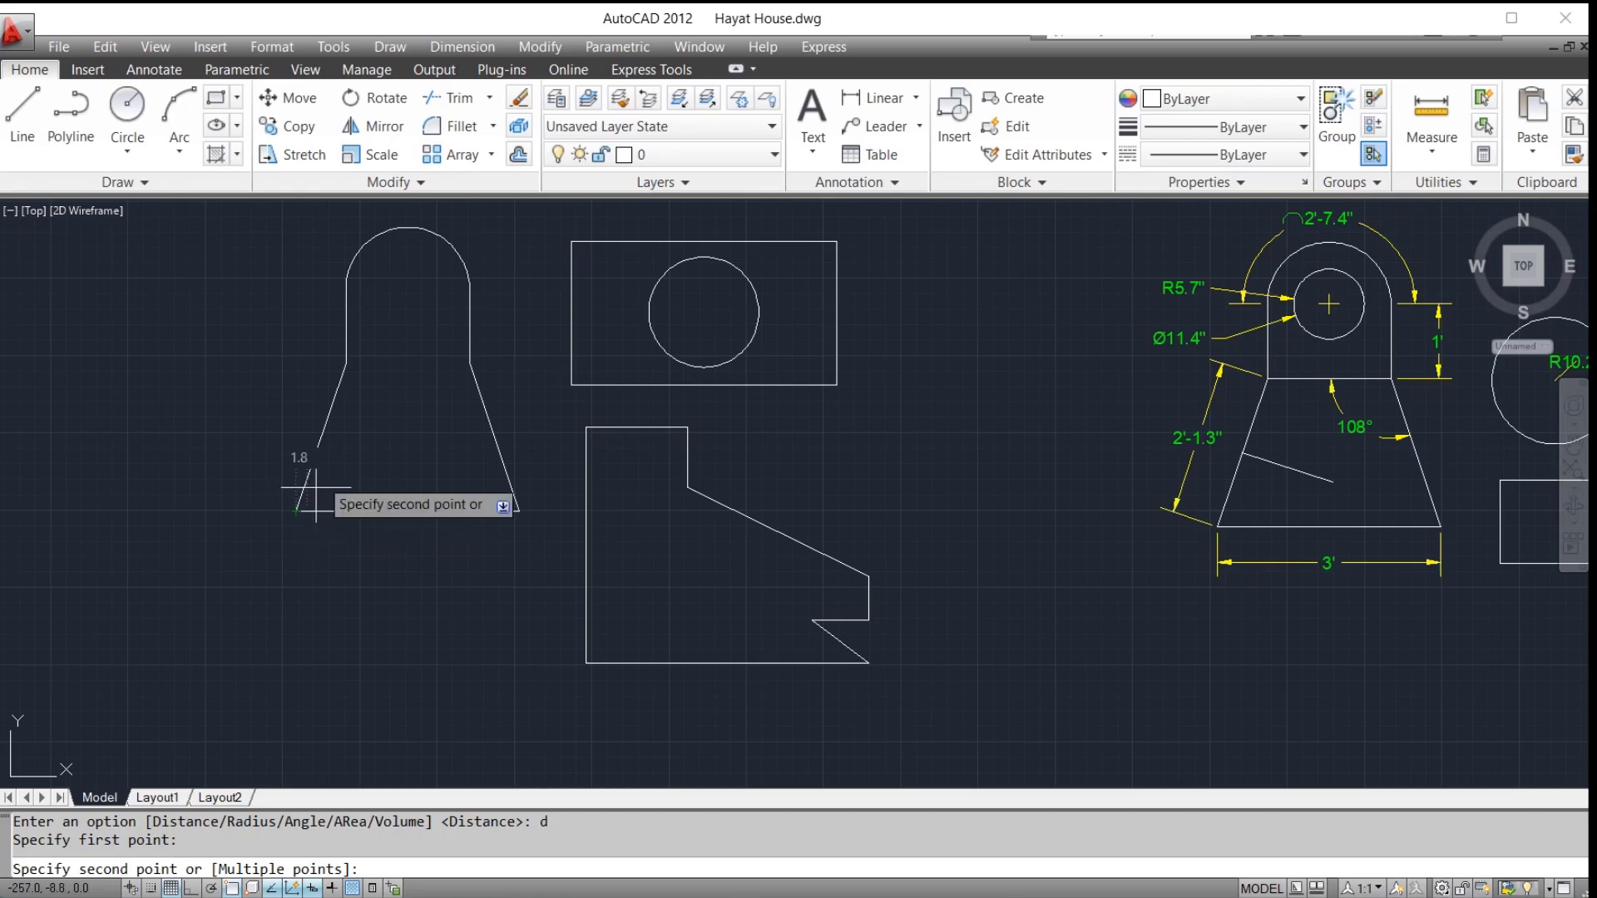
left_click(346, 363)
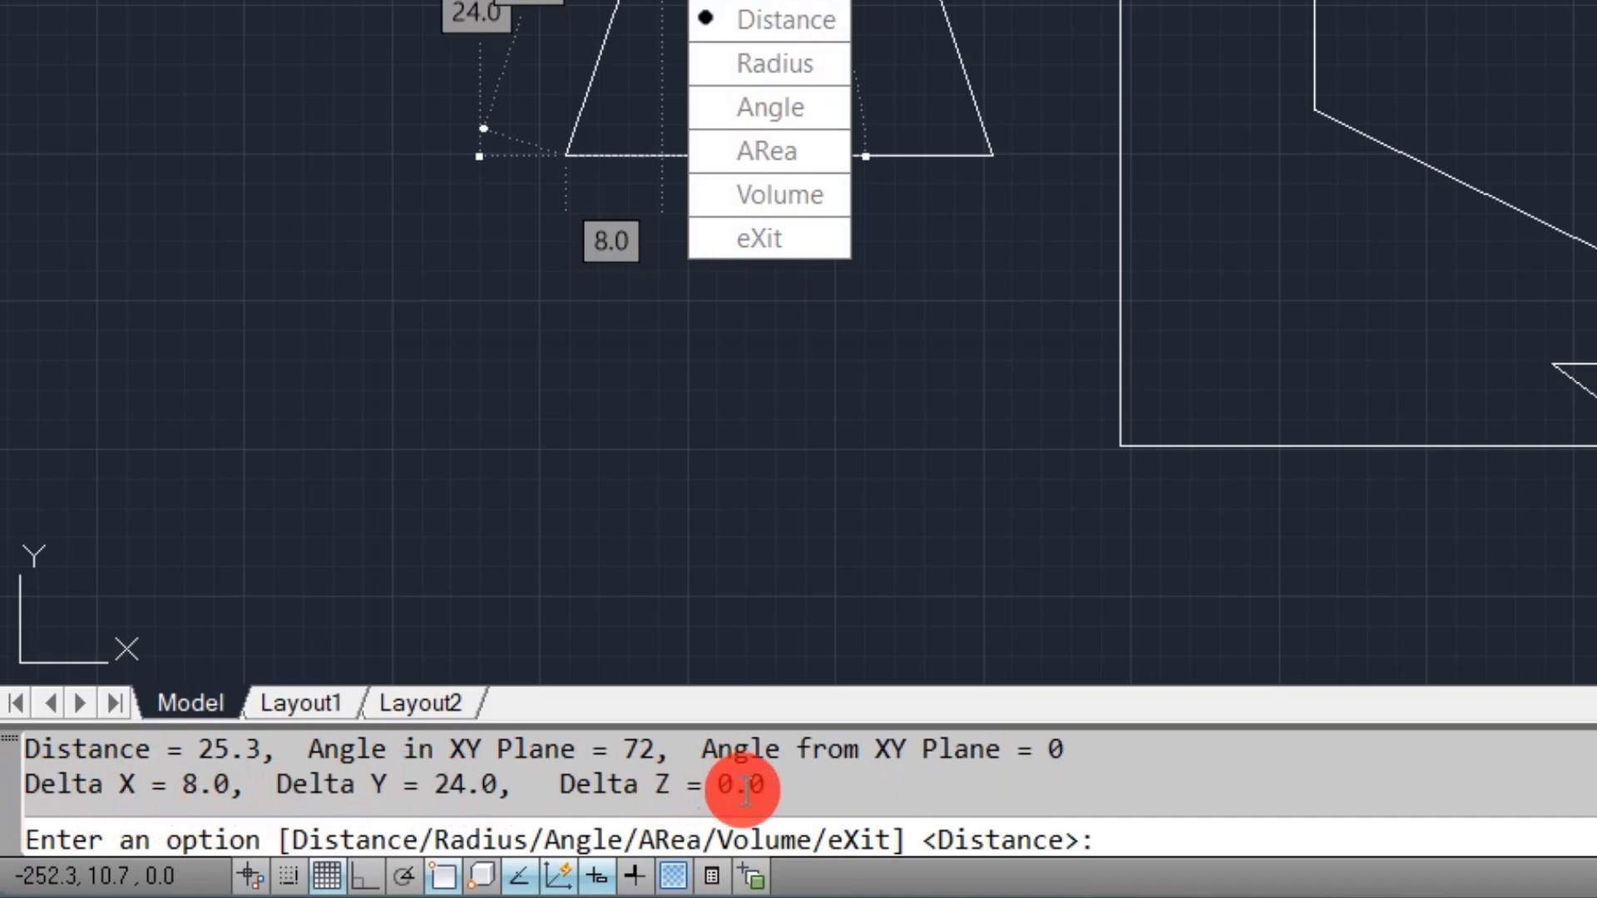
key("Escape")
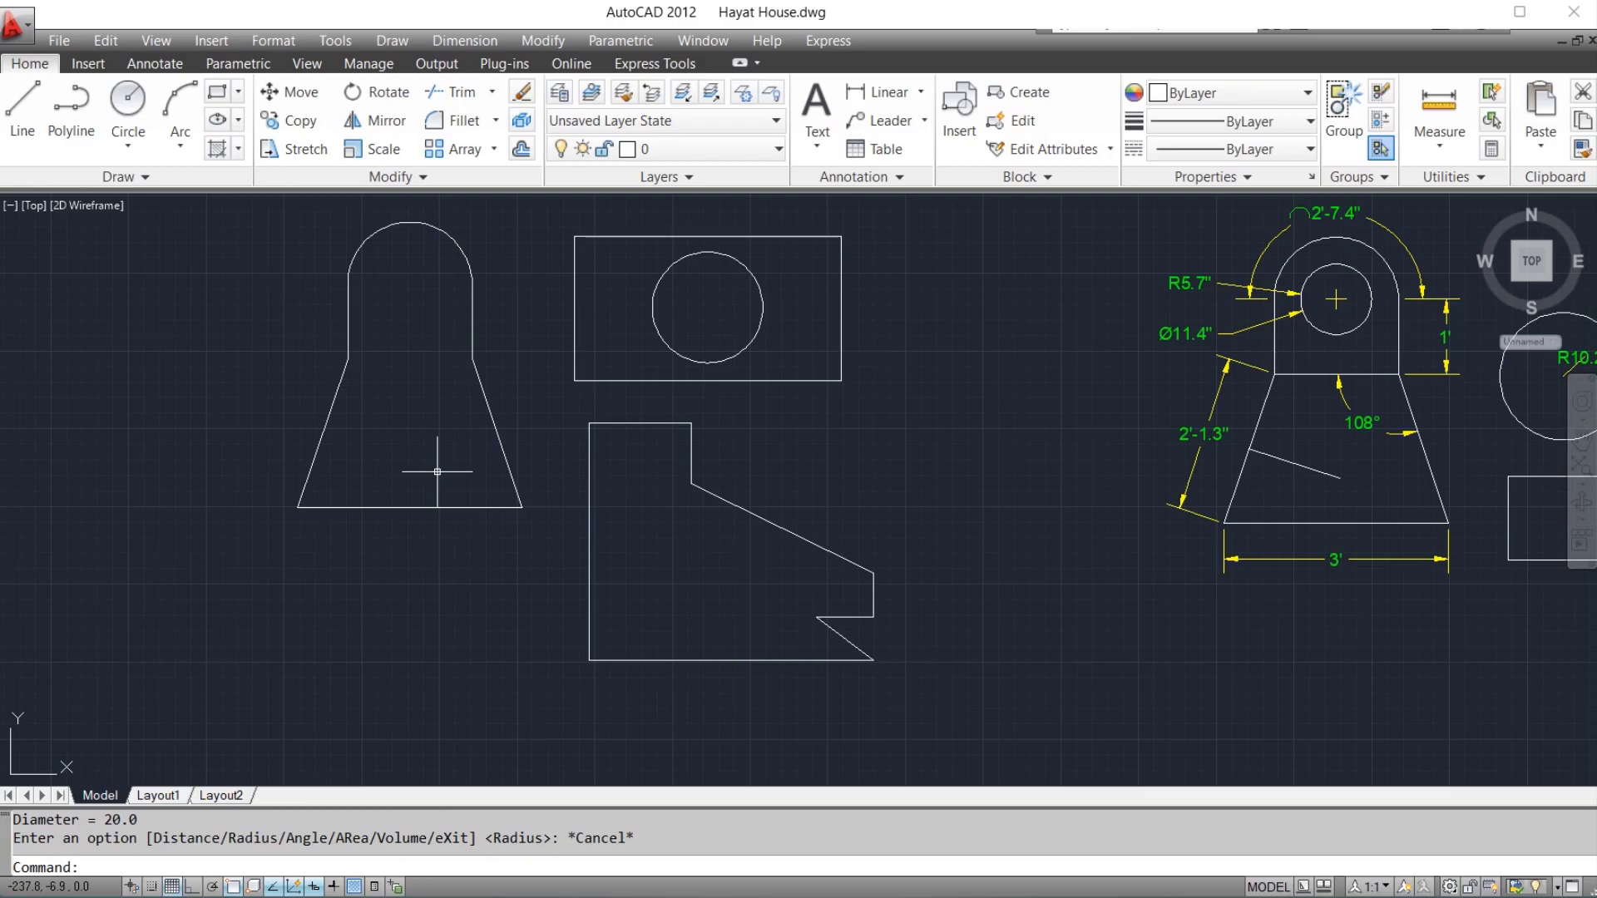
Measure the radius of the arc at the top of the undimensioned arched shape with MEASUREGEOM
type("MEA")
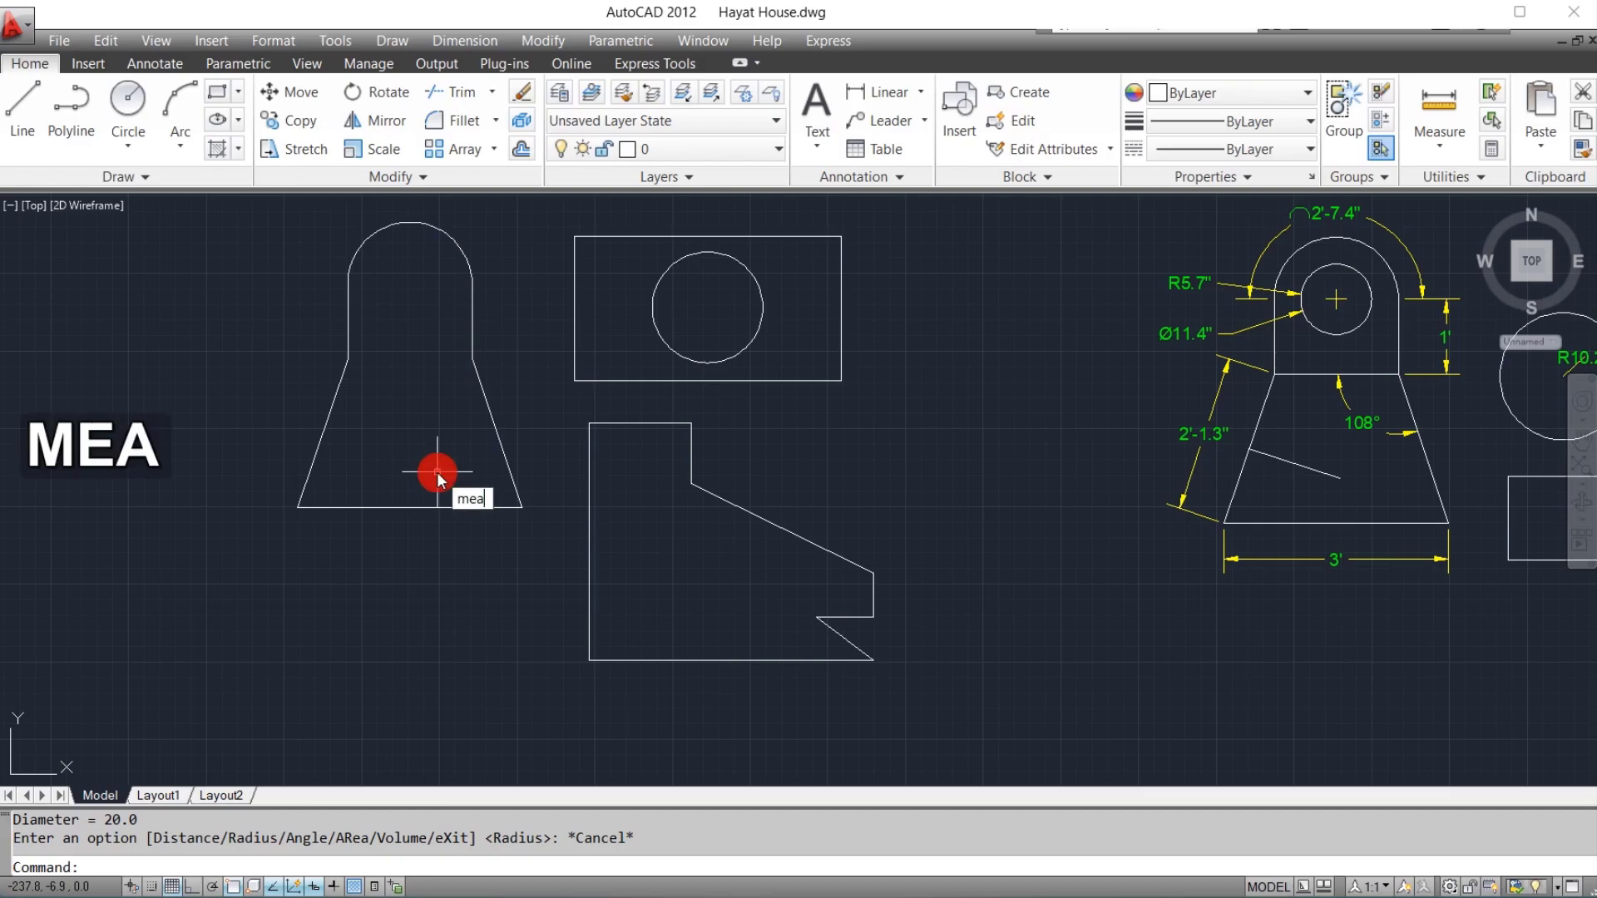
key("space")
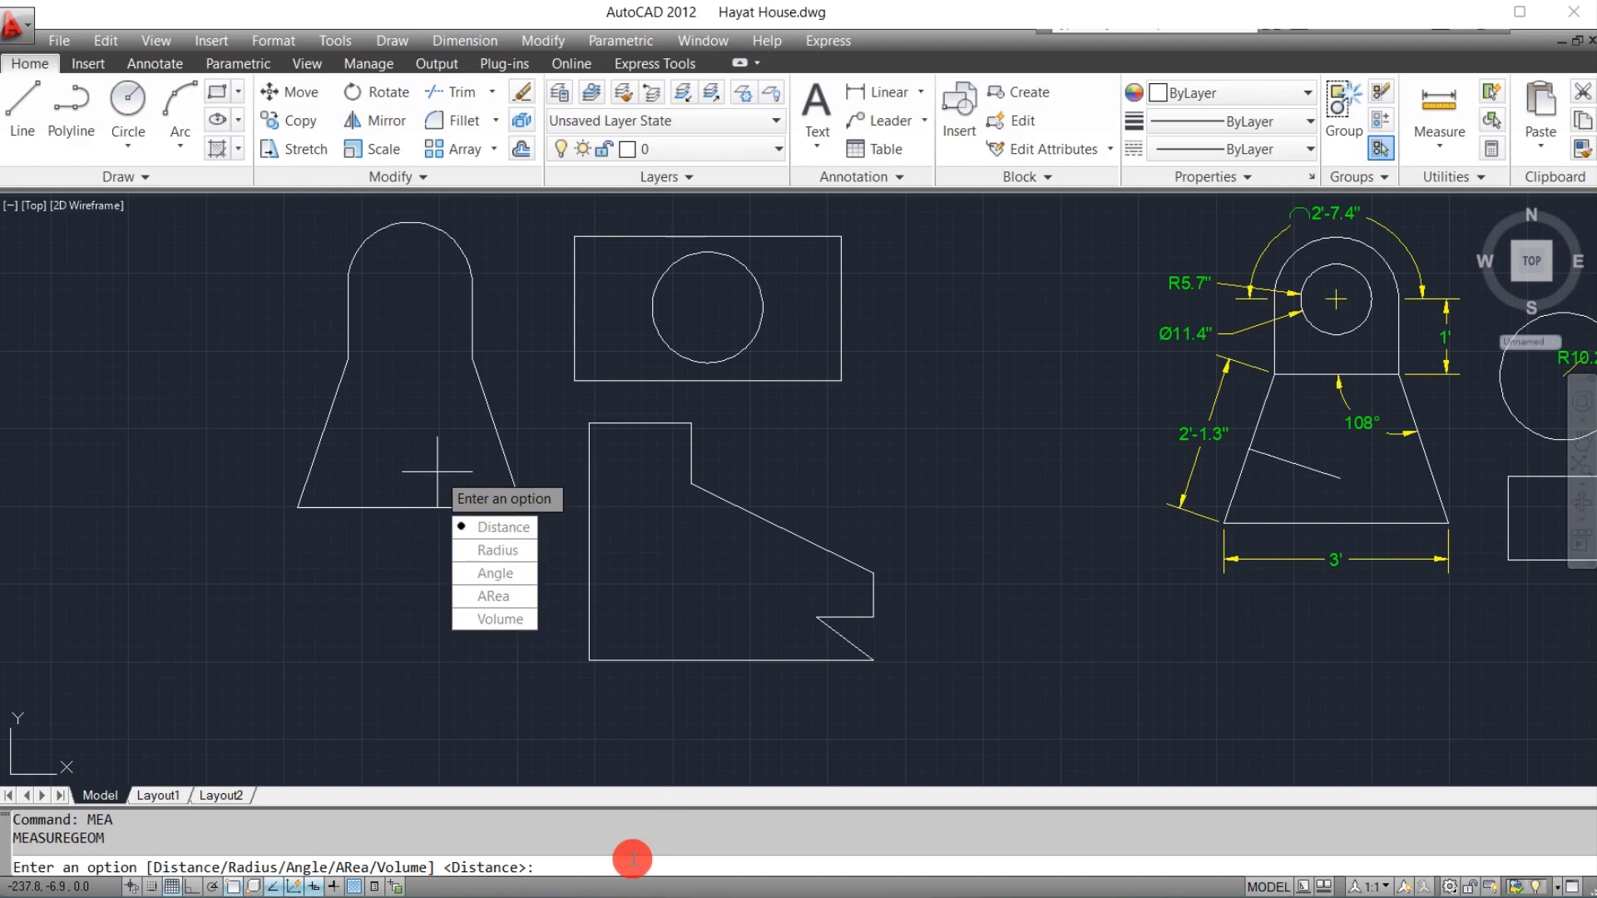
type("r")
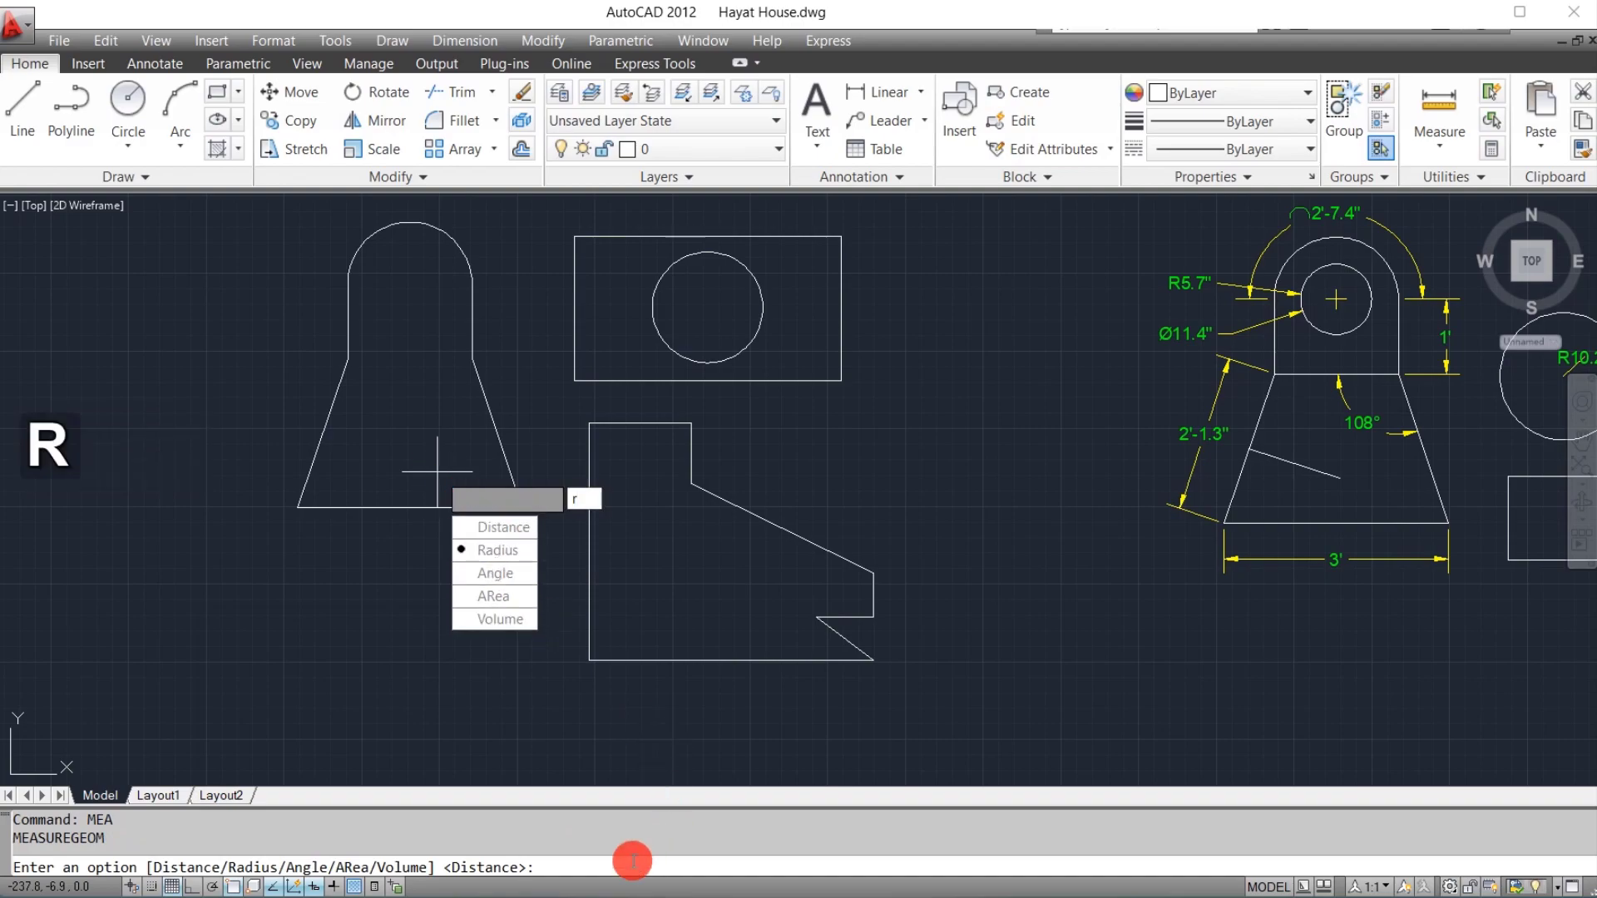
key("space")
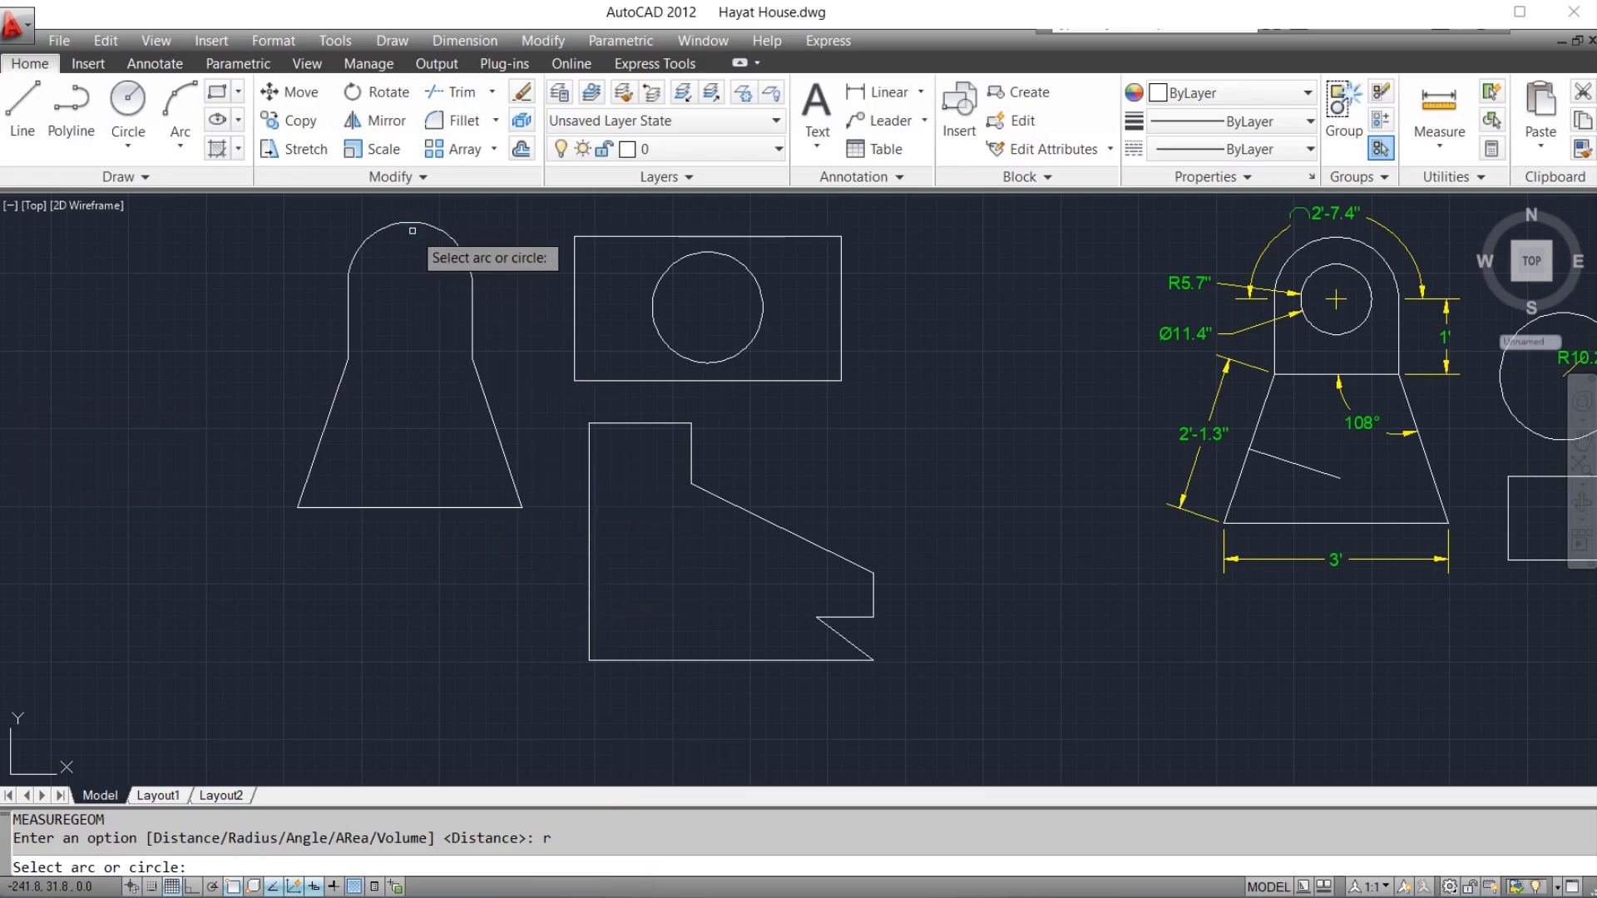
left_click(413, 220)
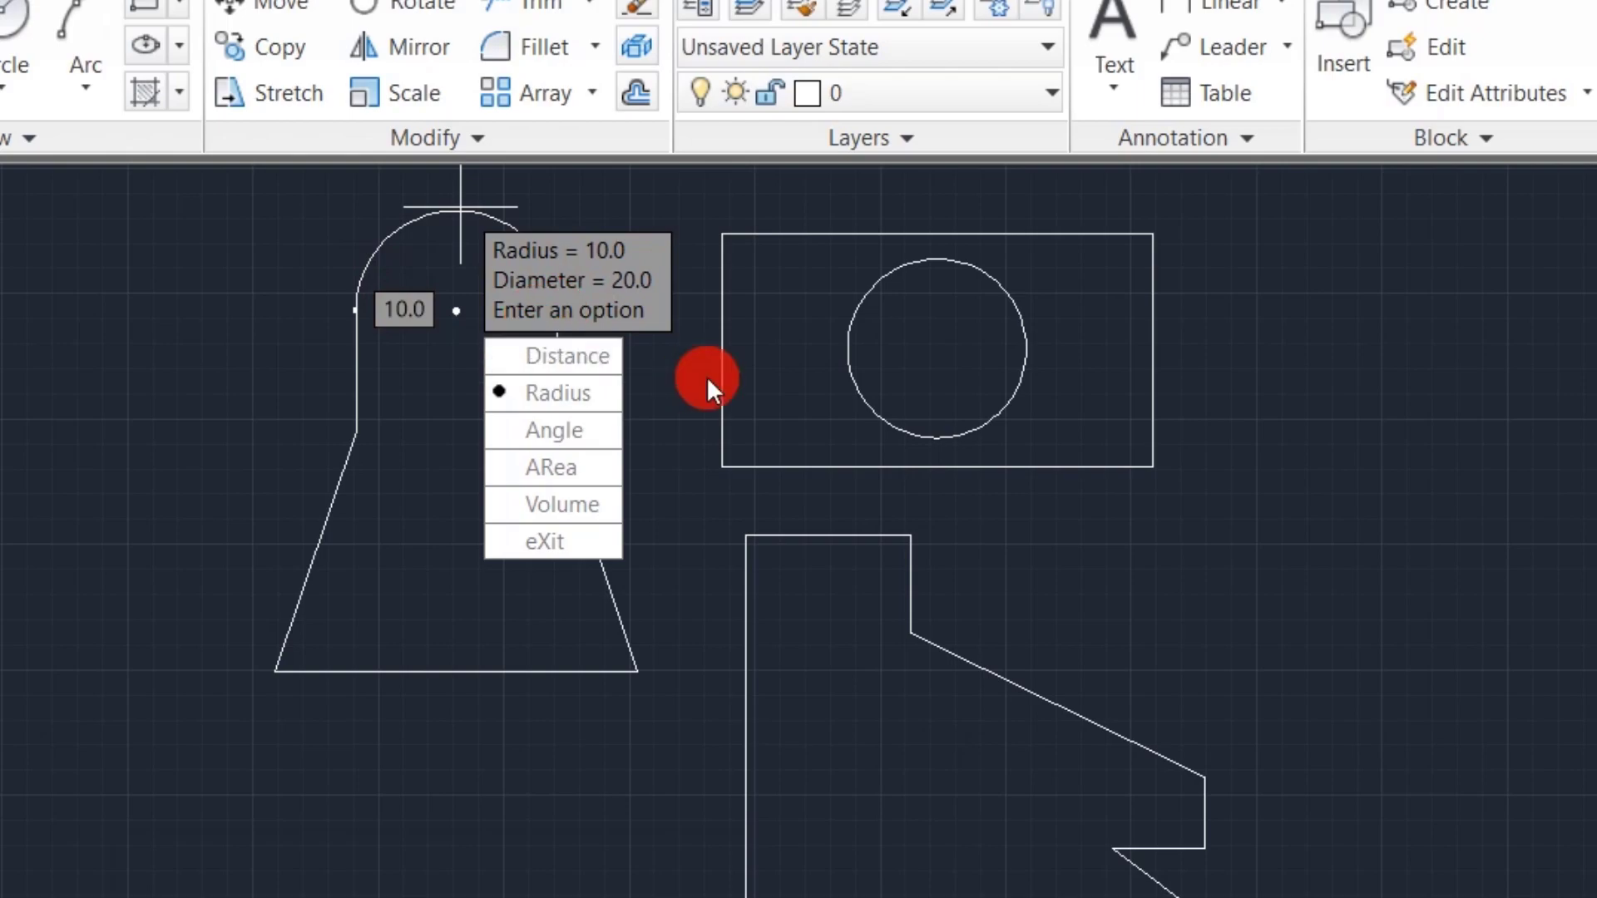
Measure the radius of the circle inside the rectangle
type("r")
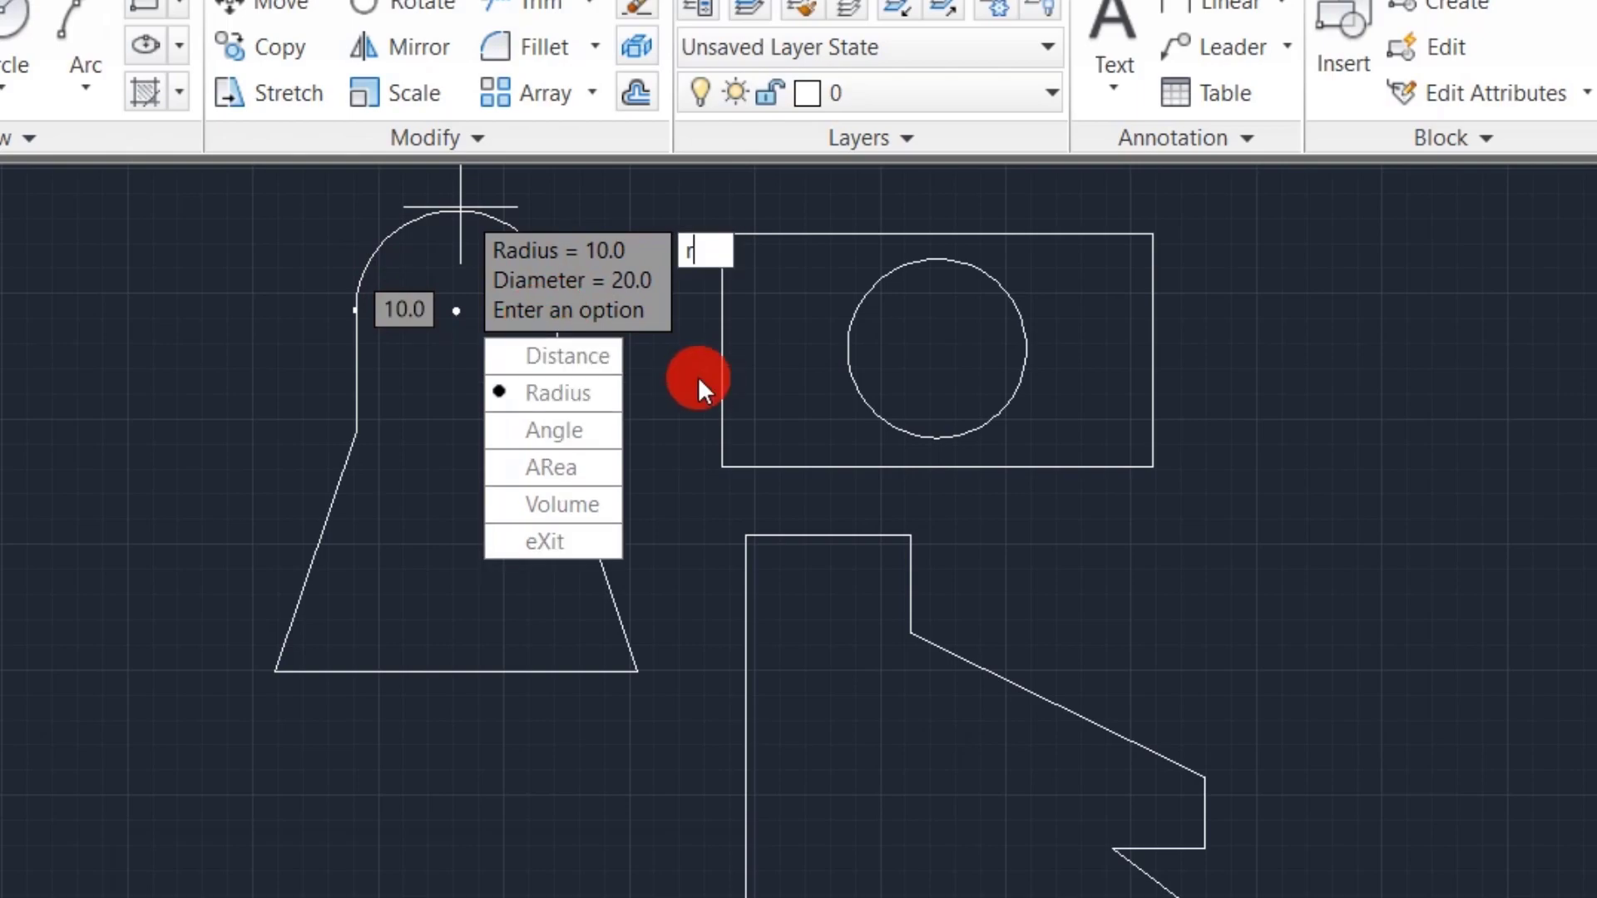
key("Return")
left_click(848, 331)
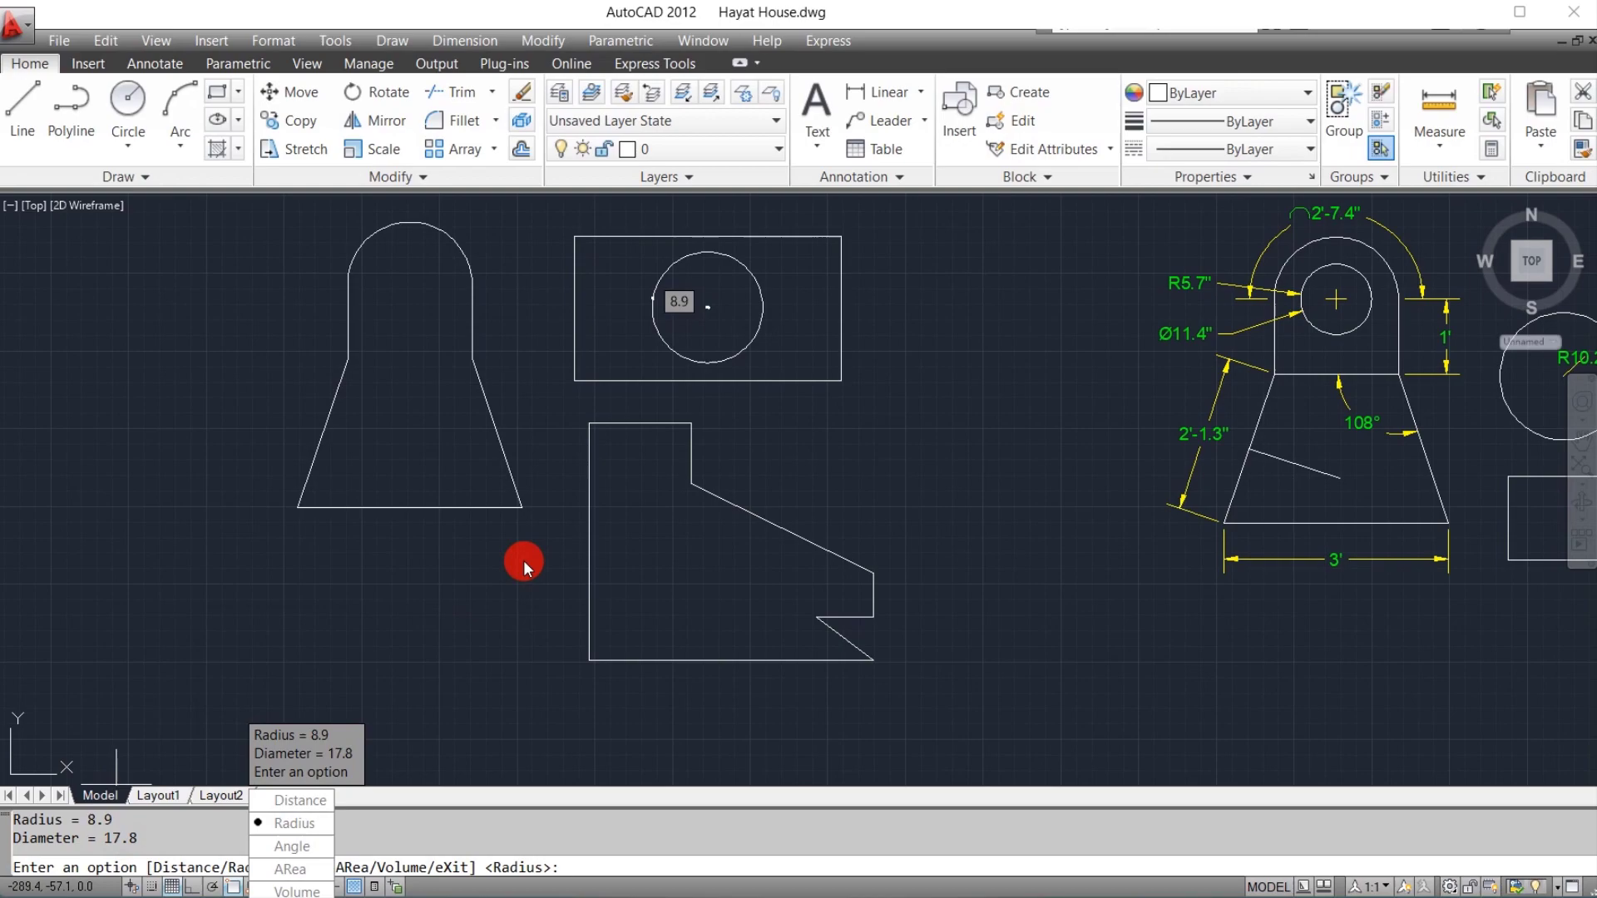
Measure the angle between the right slanted side and the base of the undimensioned arched shape
type("a")
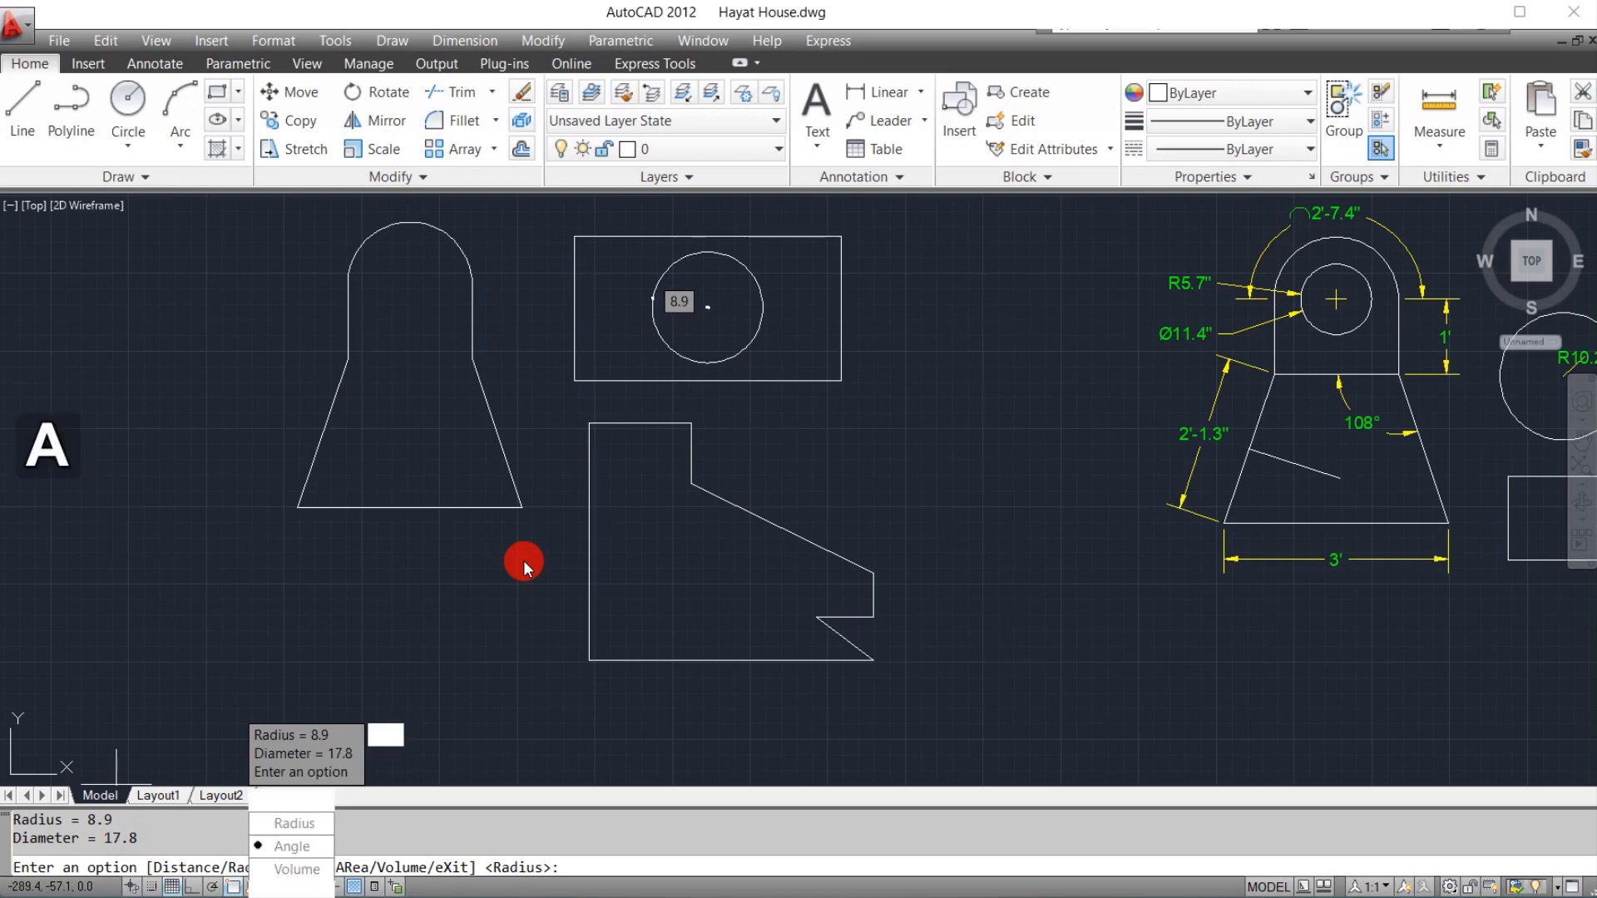
key("space")
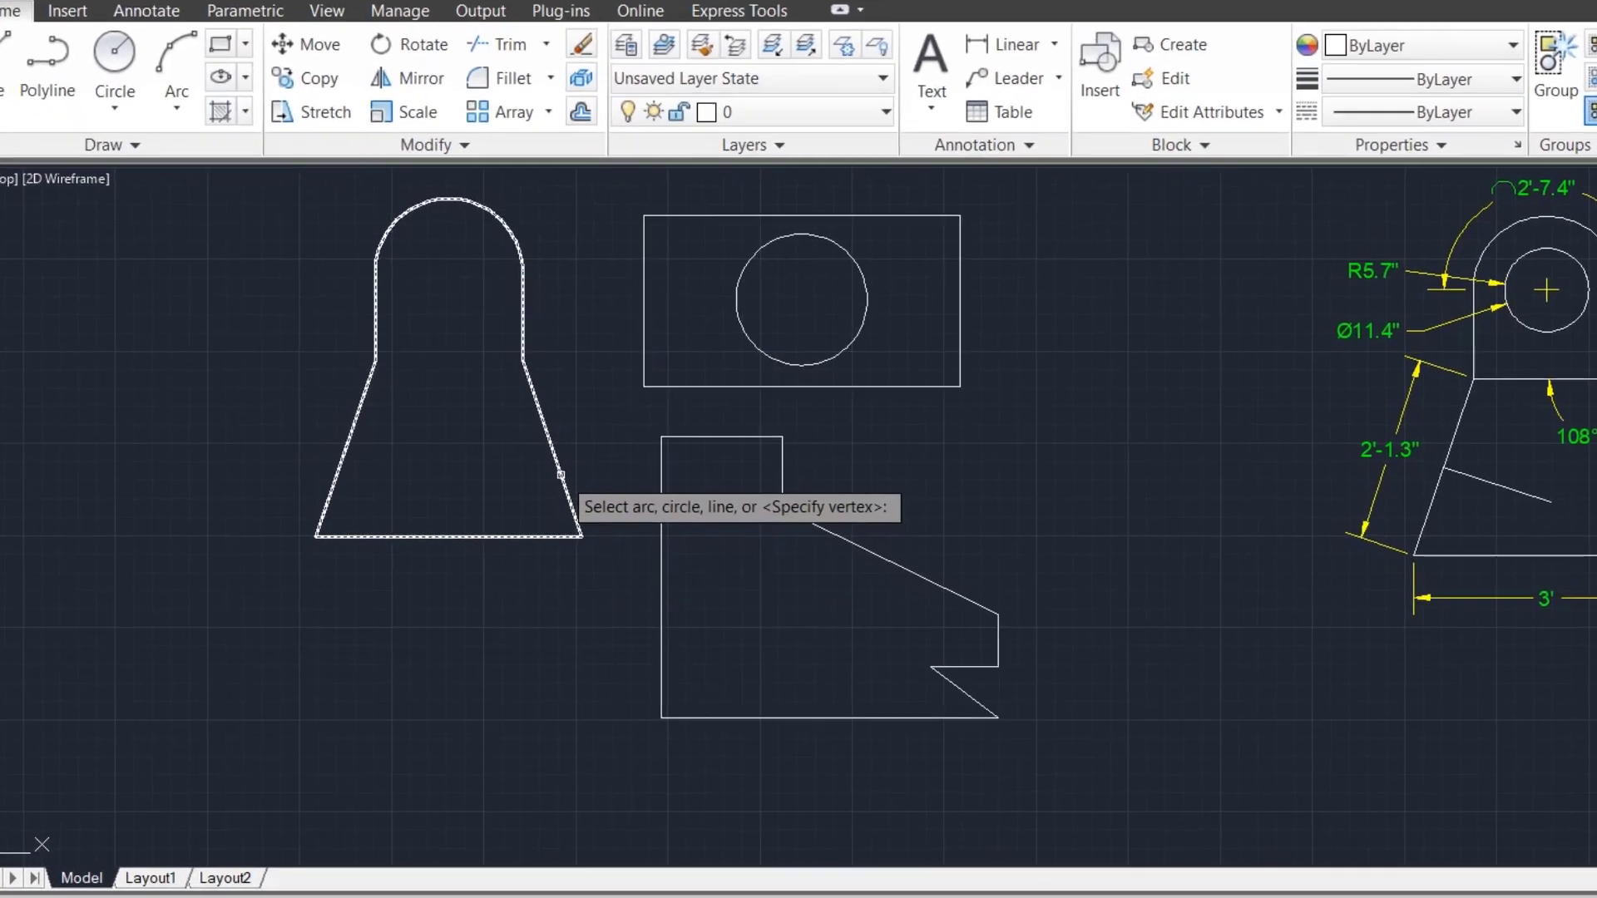
left_click(504, 454)
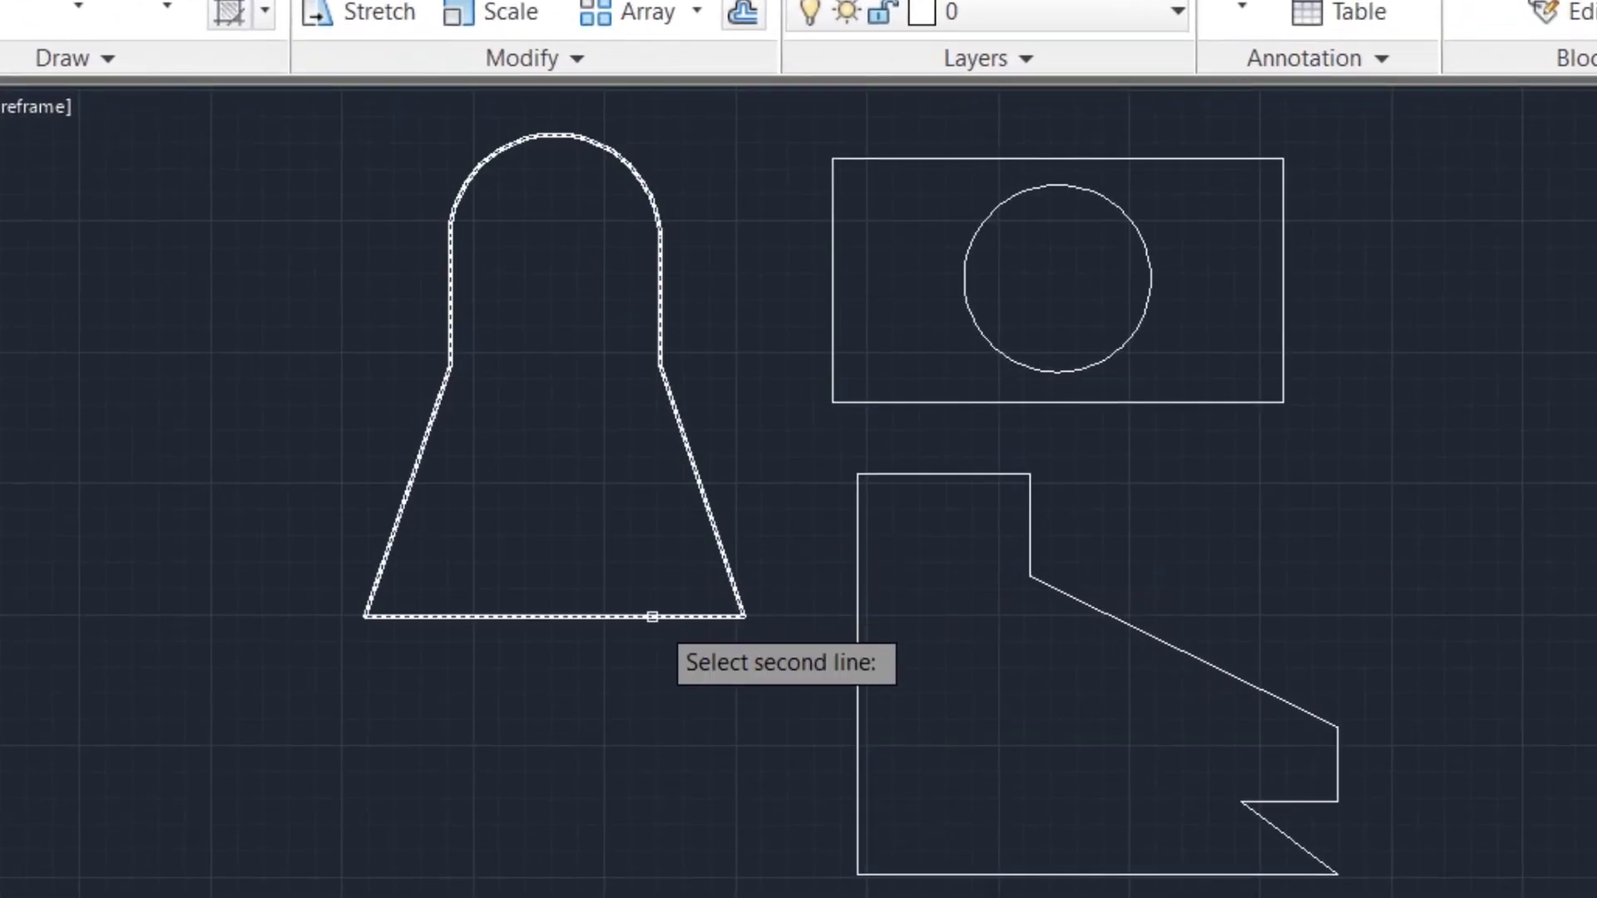
left_click(652, 616)
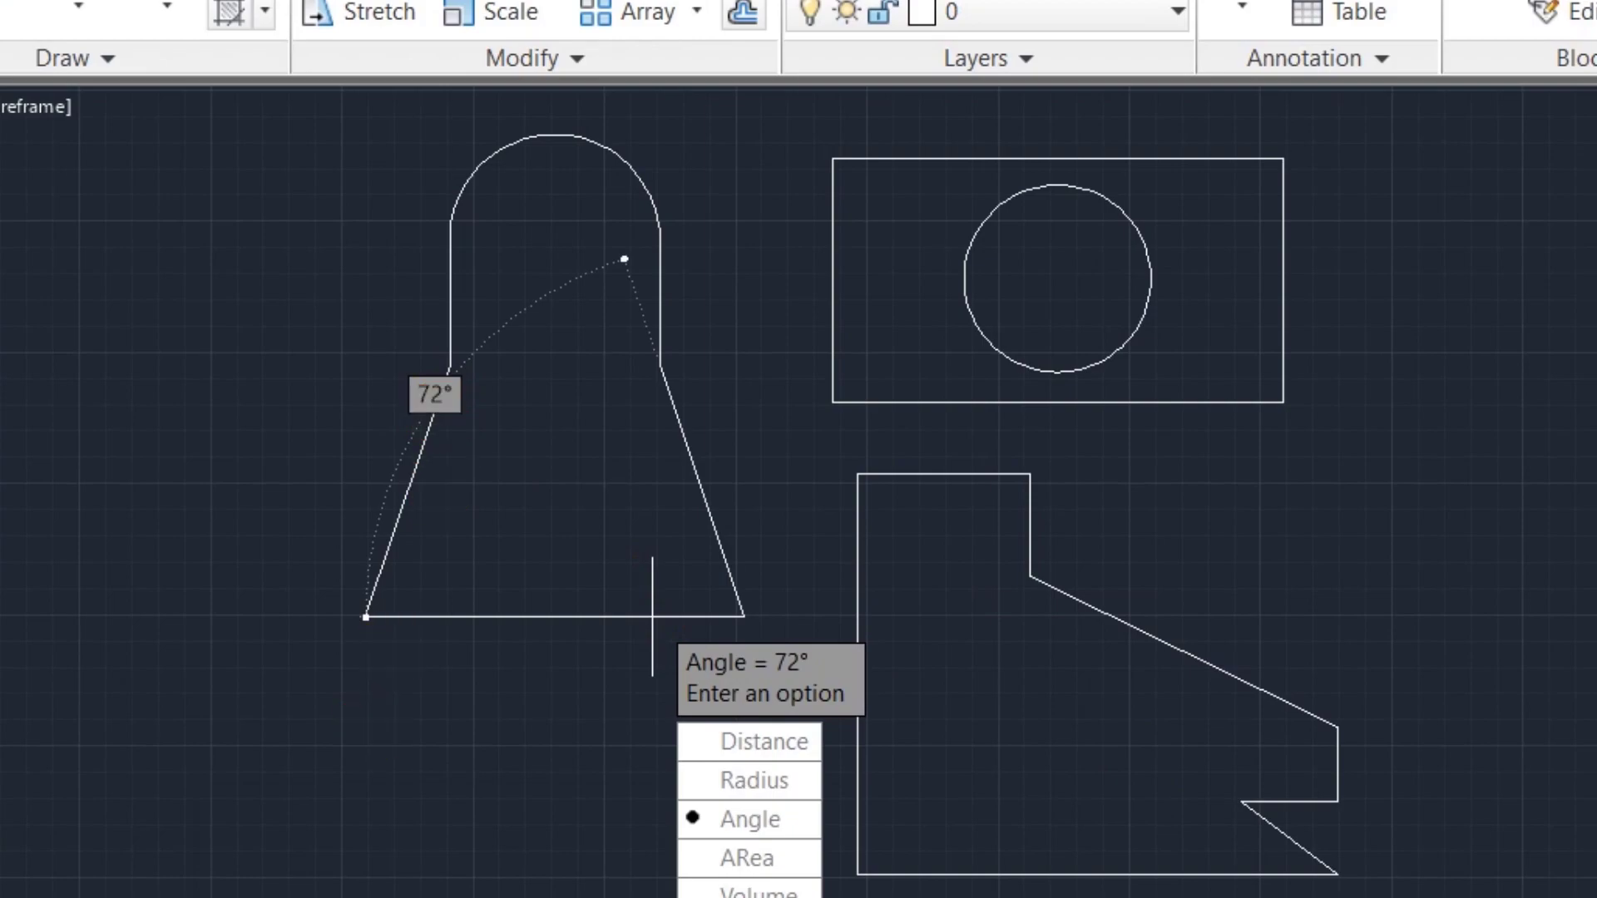
Measure the angle between the left slanted side and the left vertical side of the undimensioned arched shape
key("space")
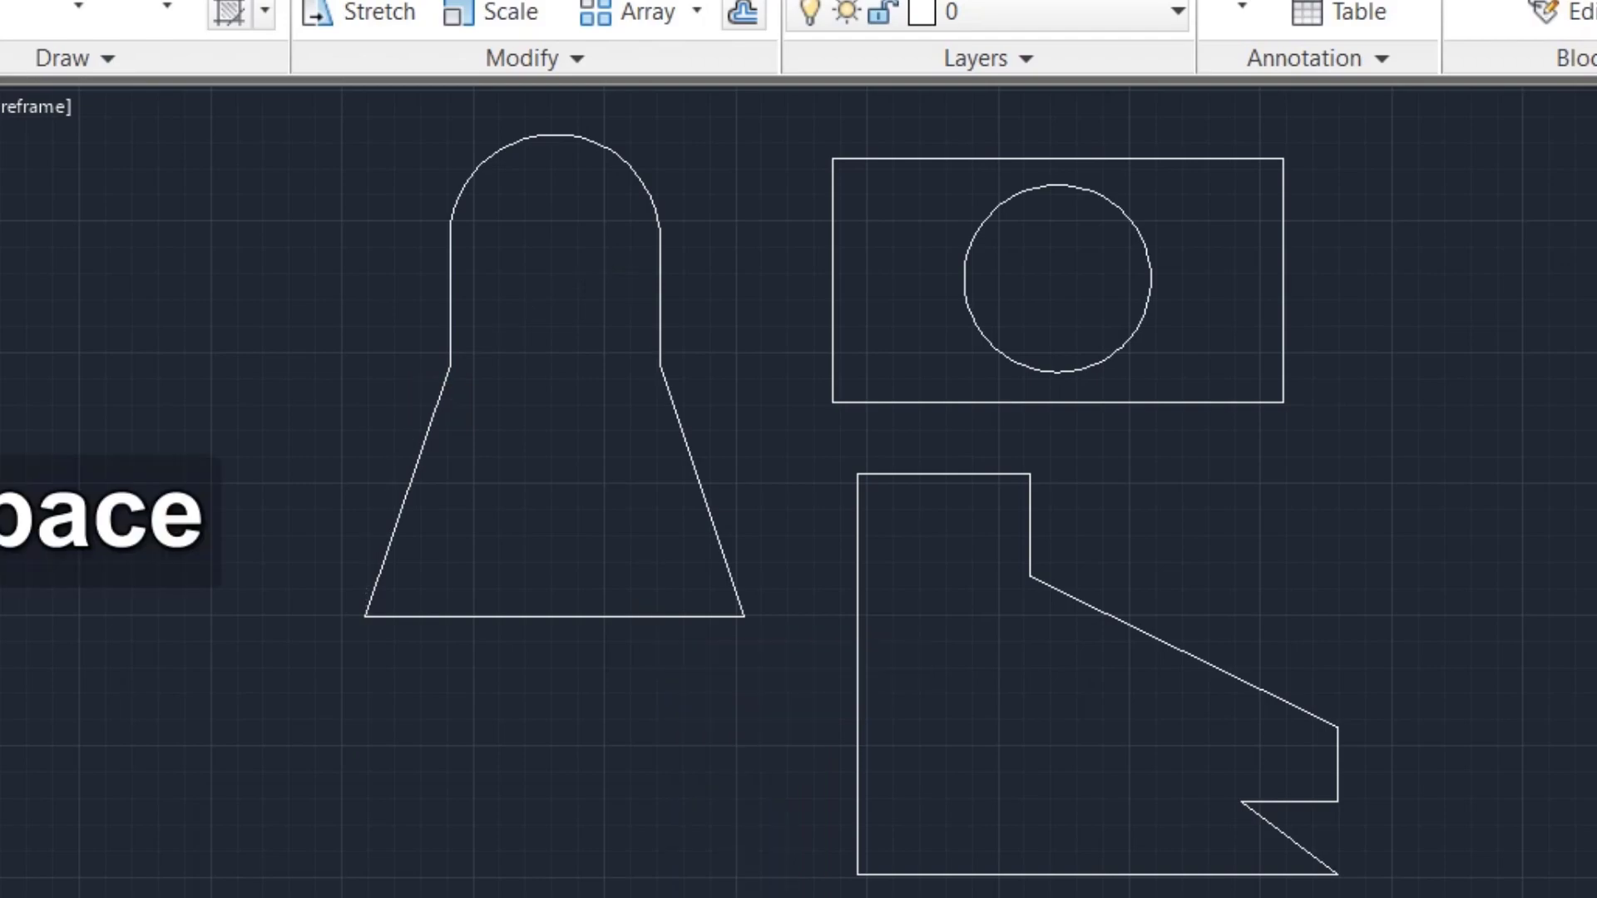
left_click(433, 426)
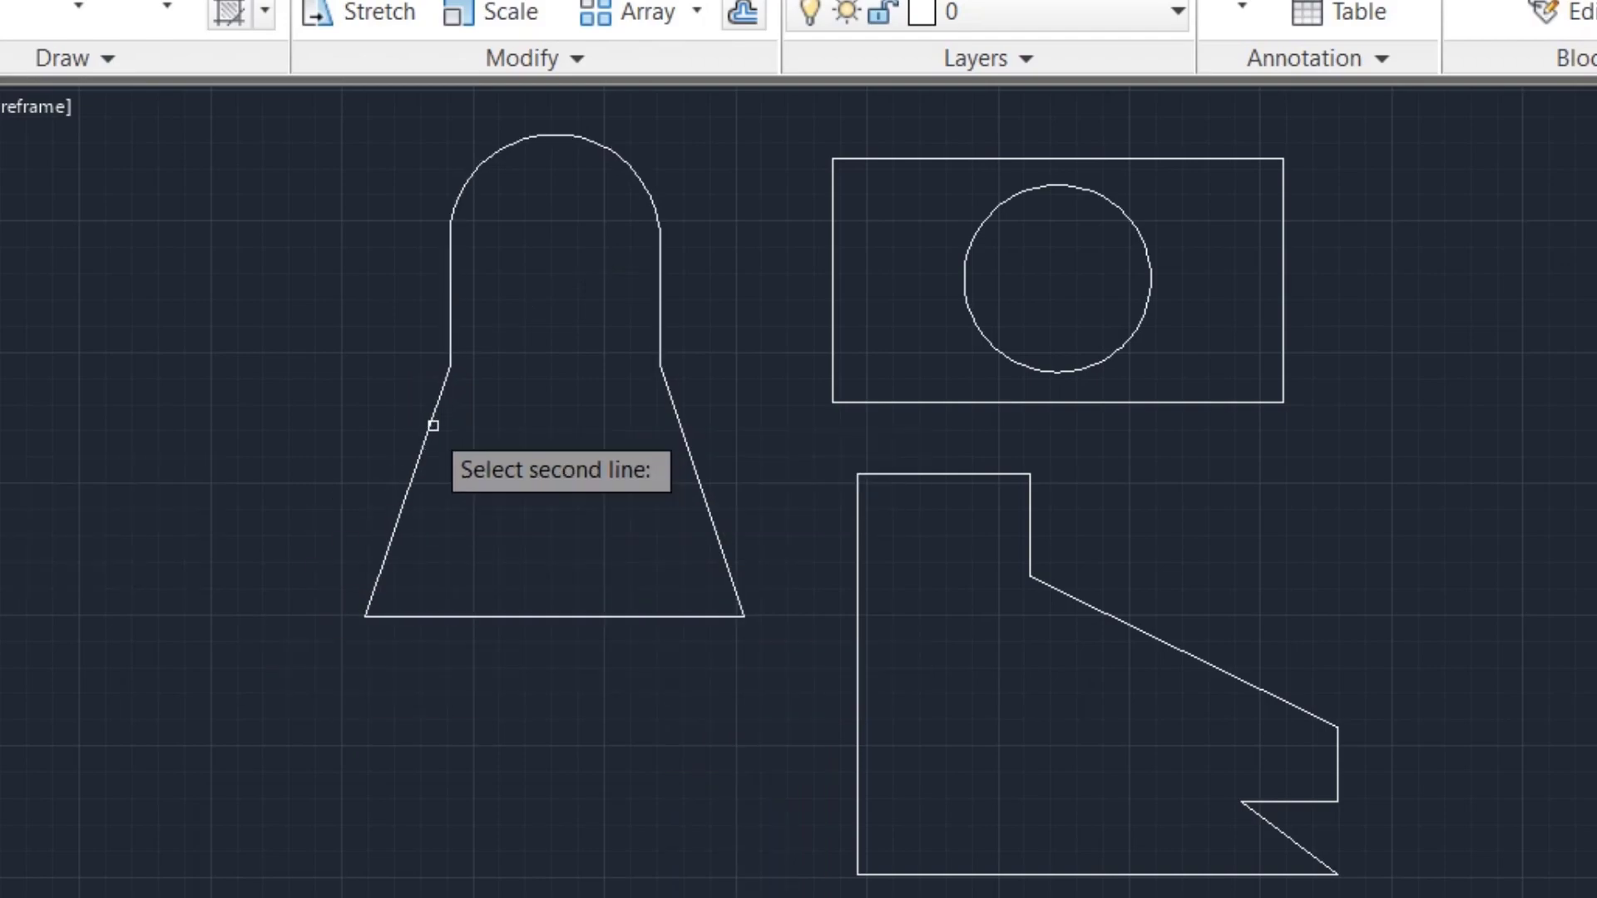
left_click(448, 296)
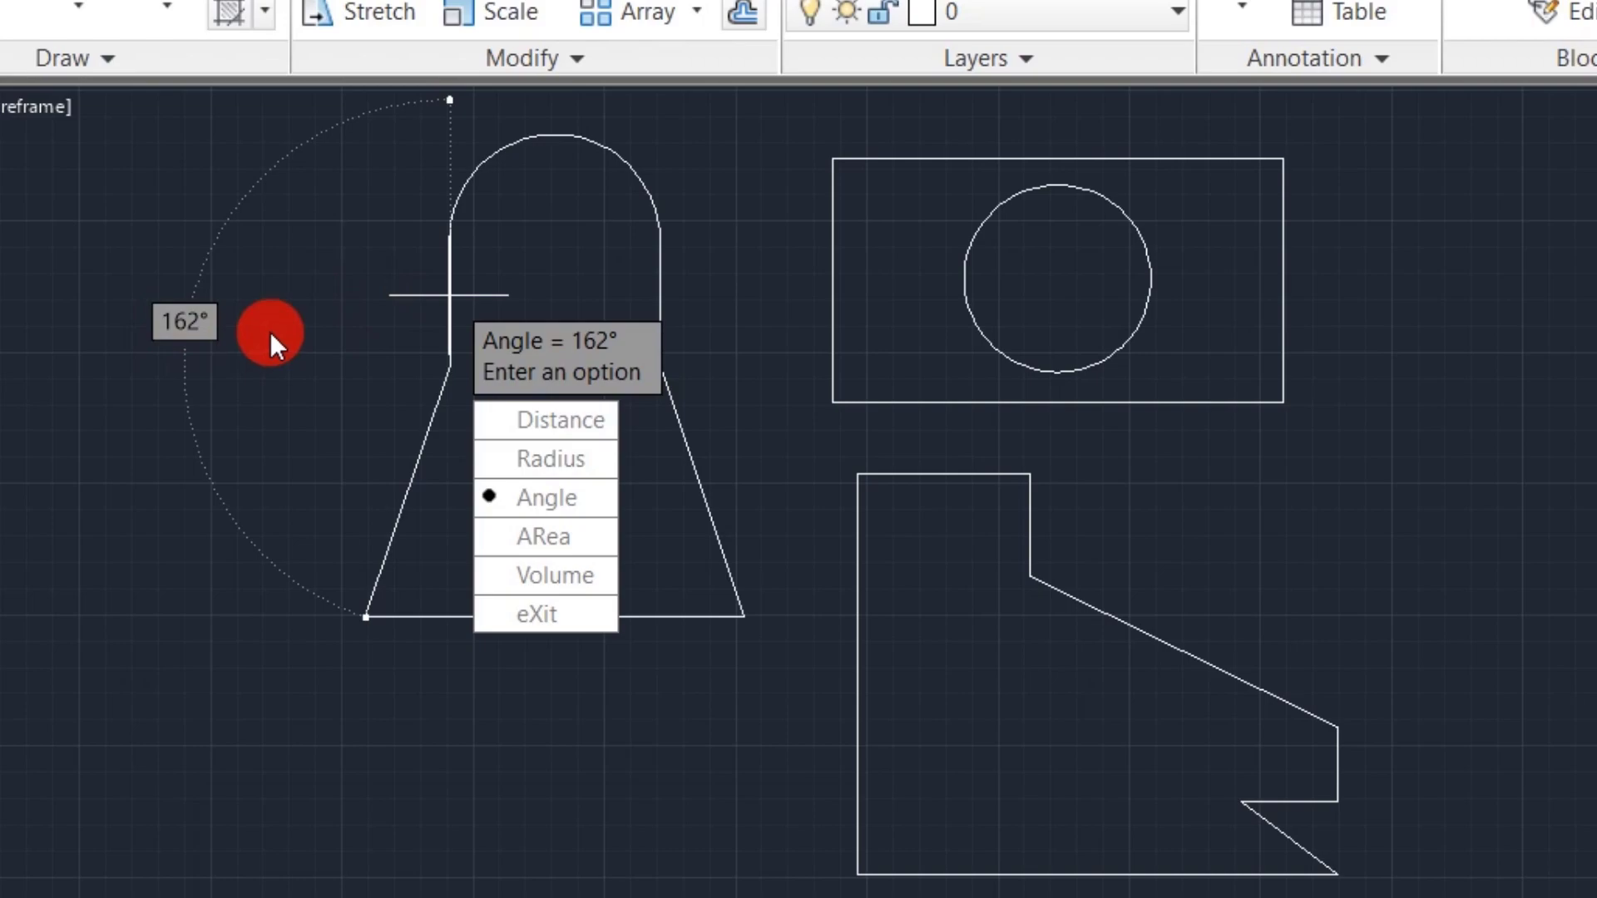
type("ar")
key("Return")
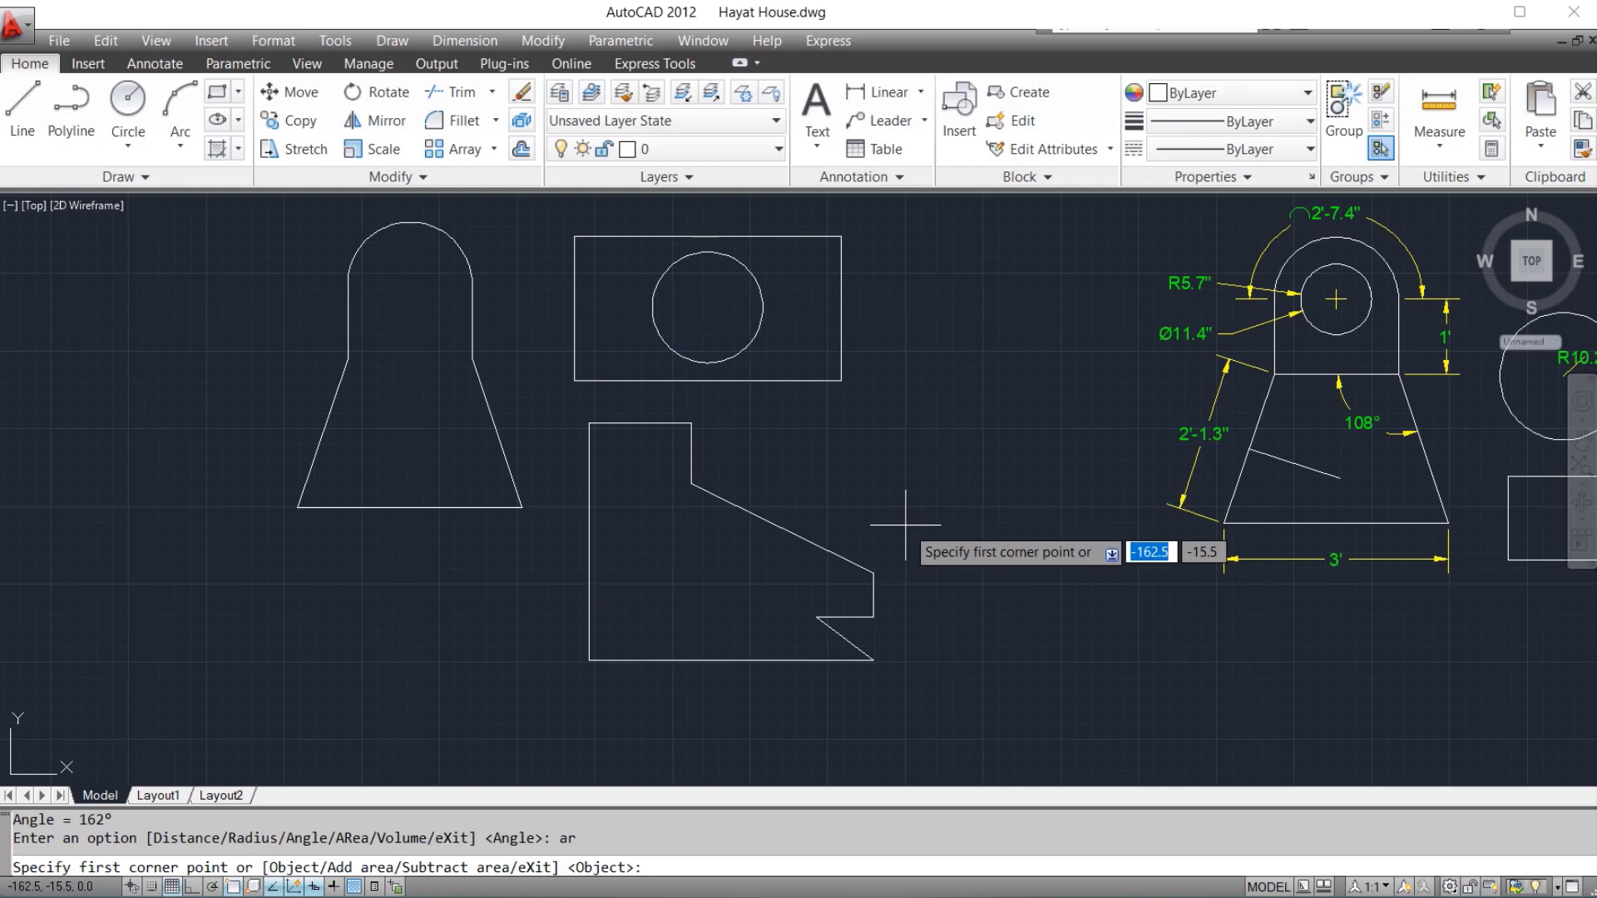
key("Escape")
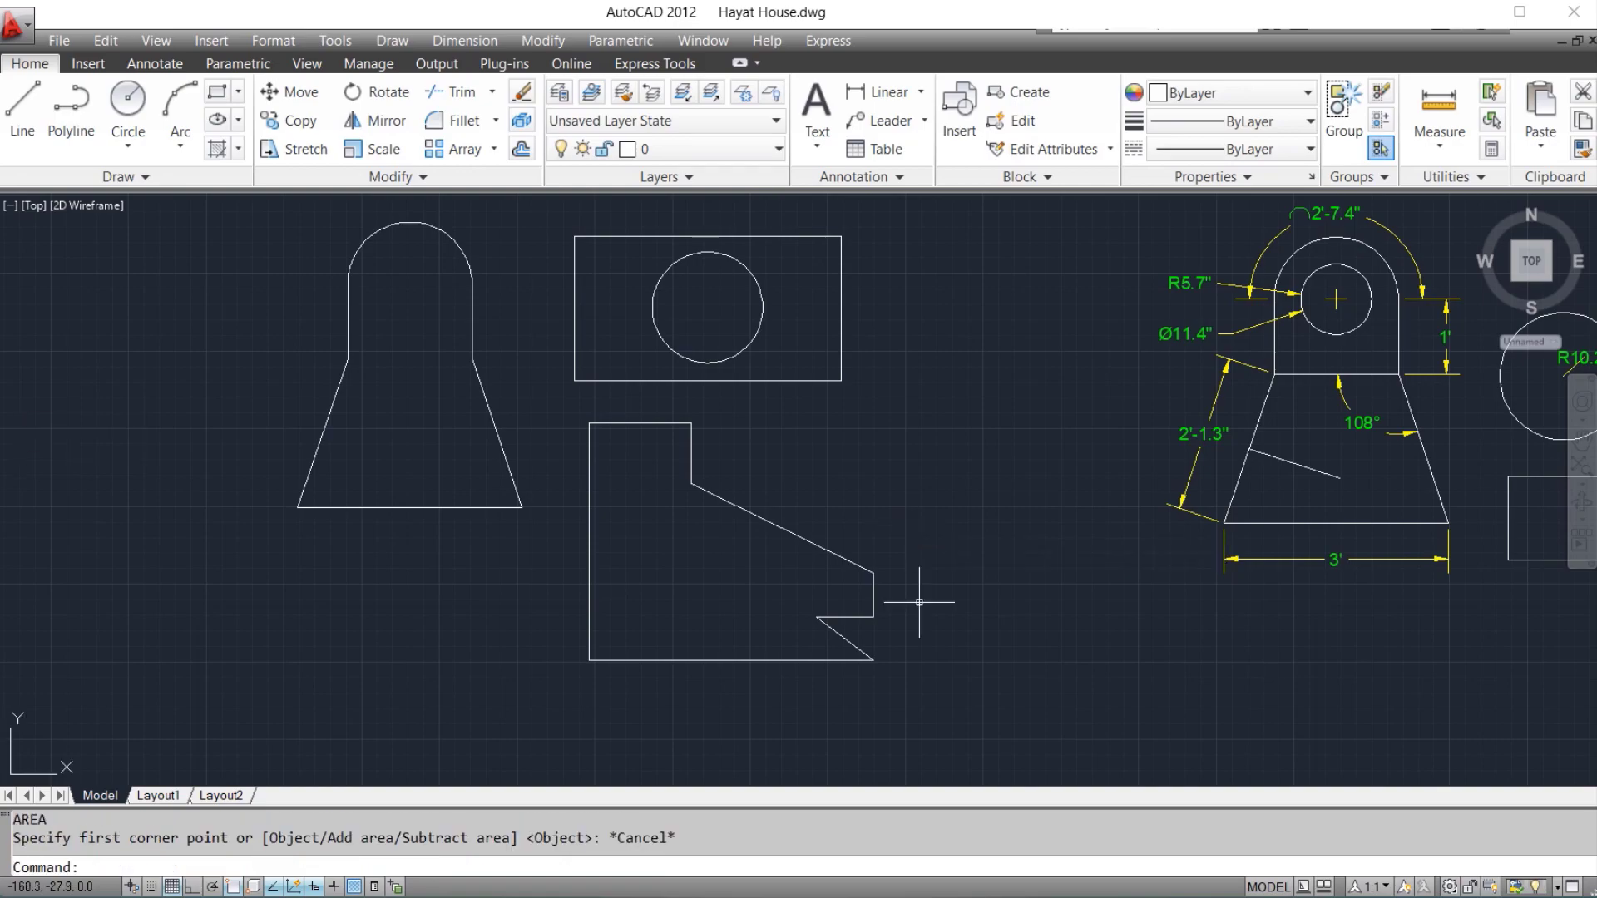
Measure the area of the circle inside the rectangle as an object, using MEASUREGEOM's Area option
type("MEA")
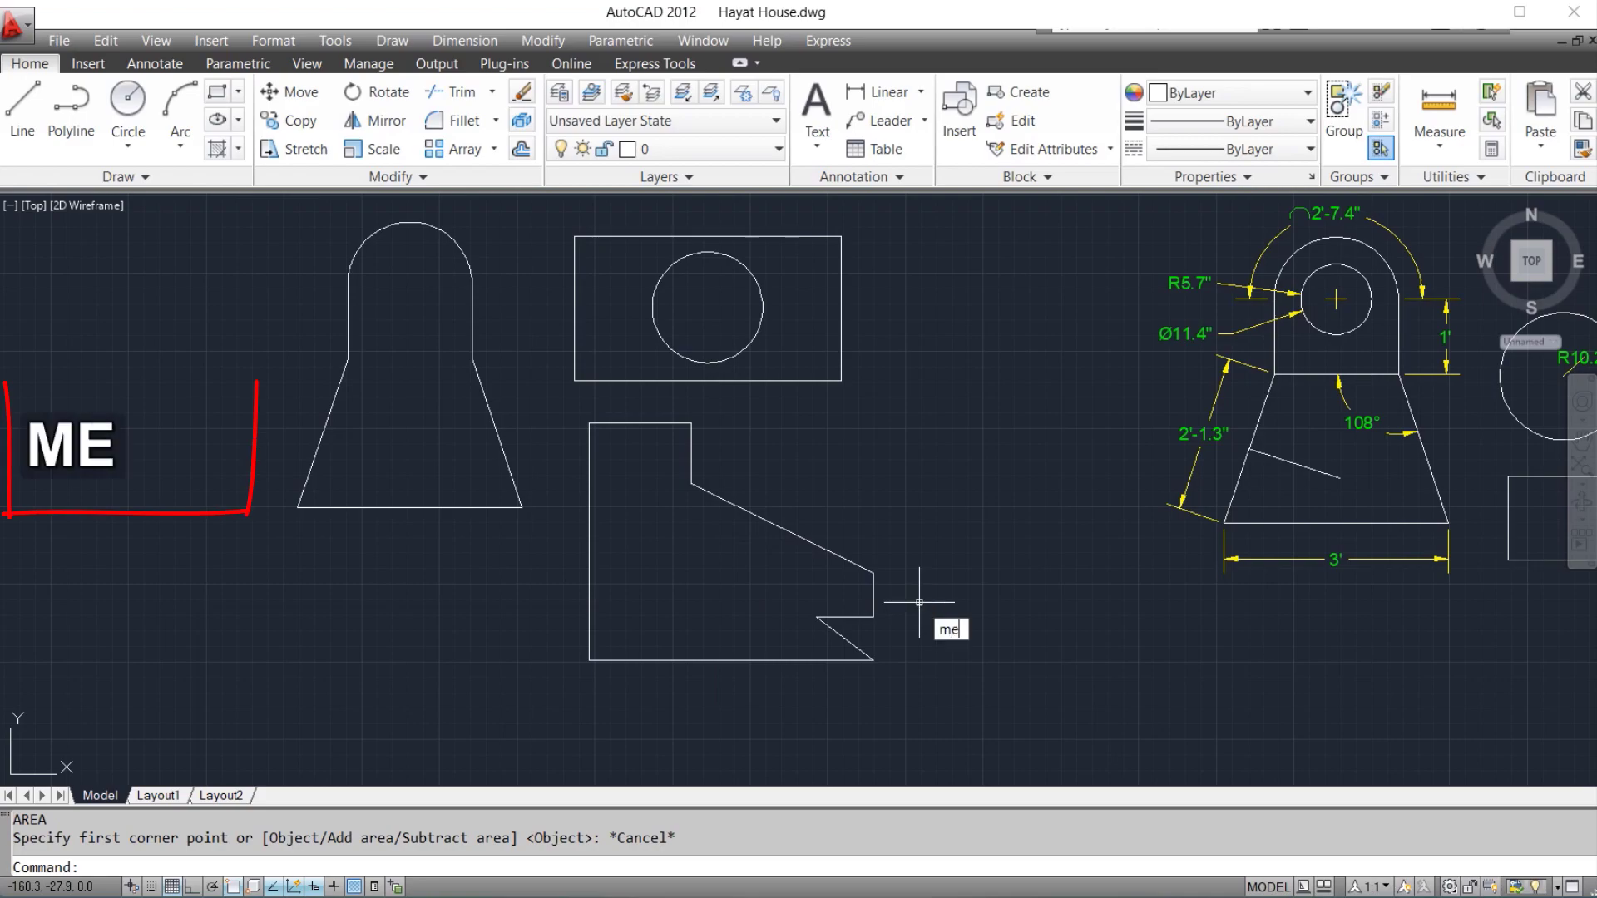
key("space")
type("ar")
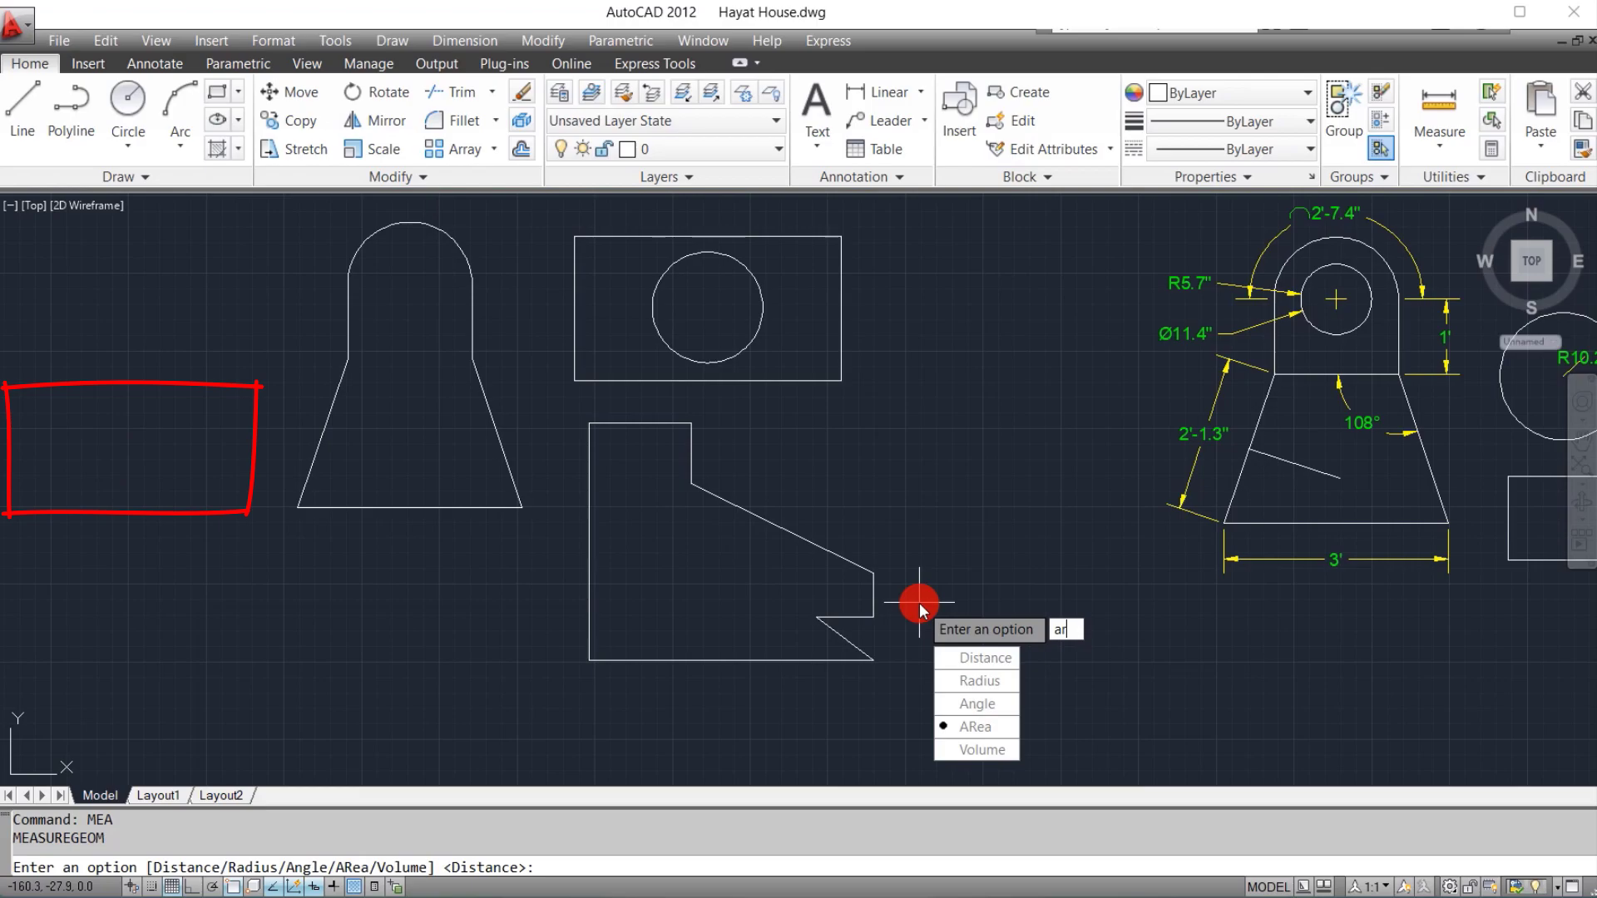
key("space")
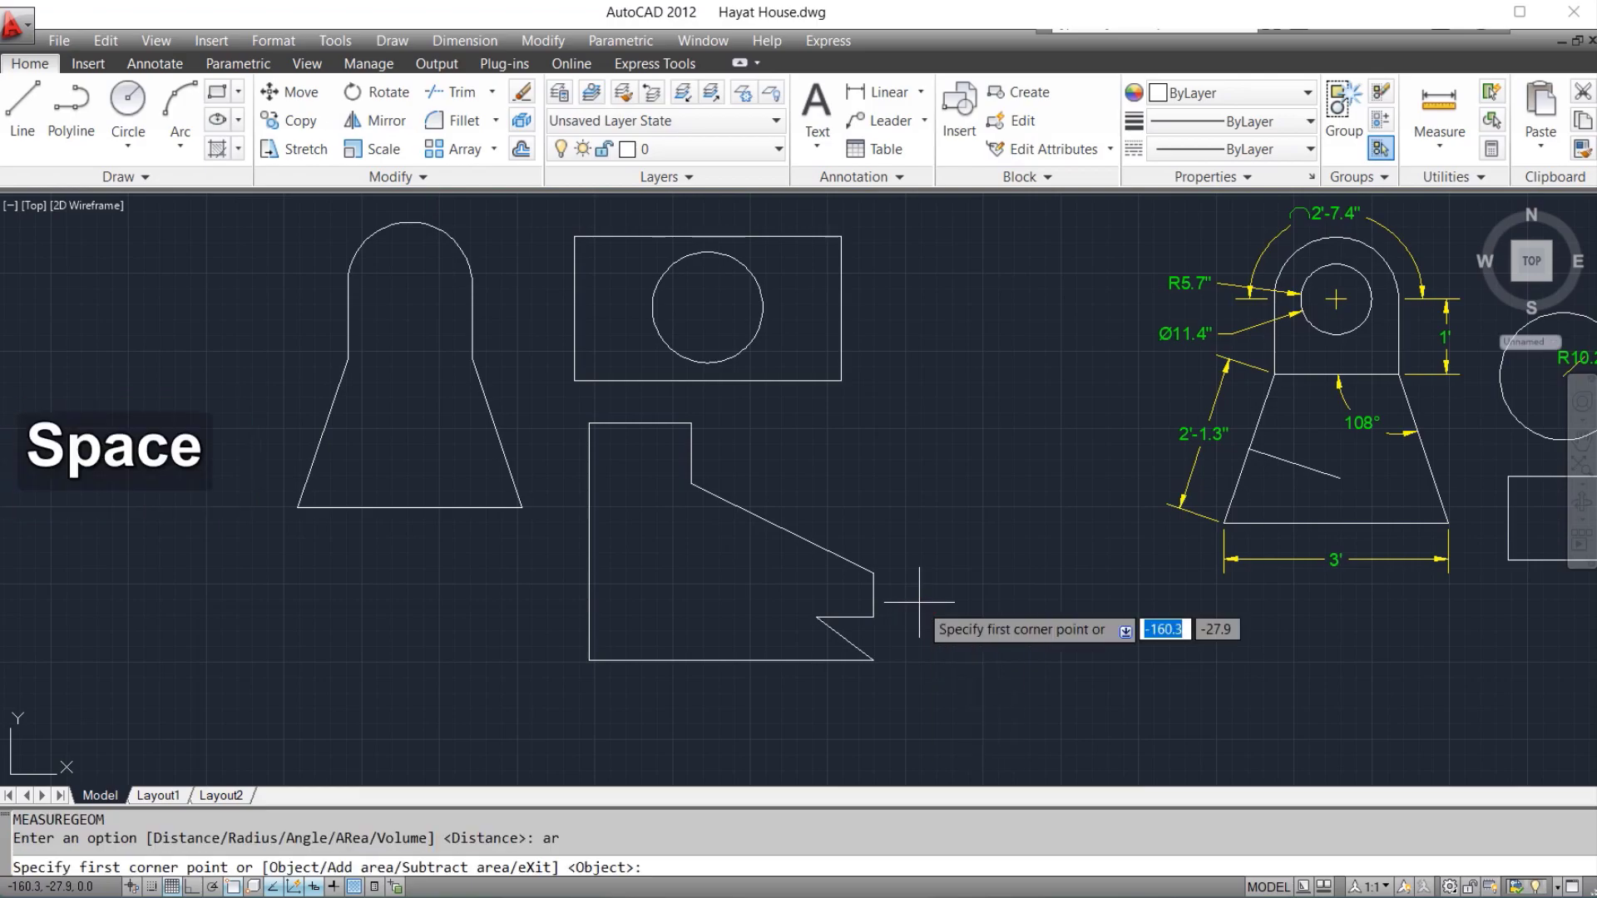
left_click(558, 364)
key("space")
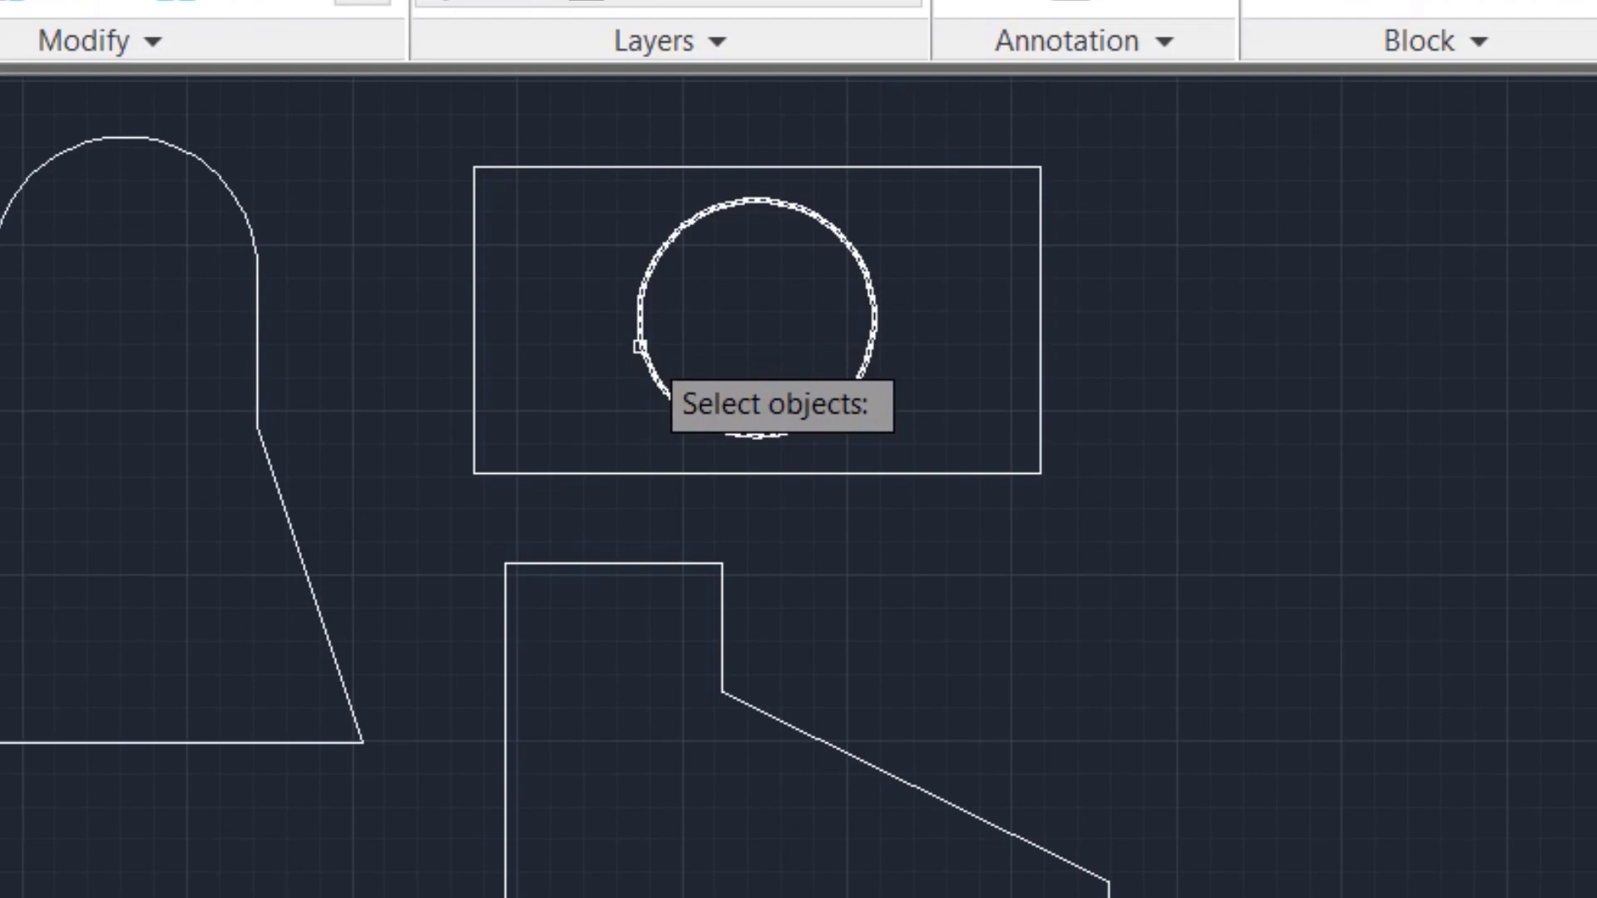
left_click(640, 346)
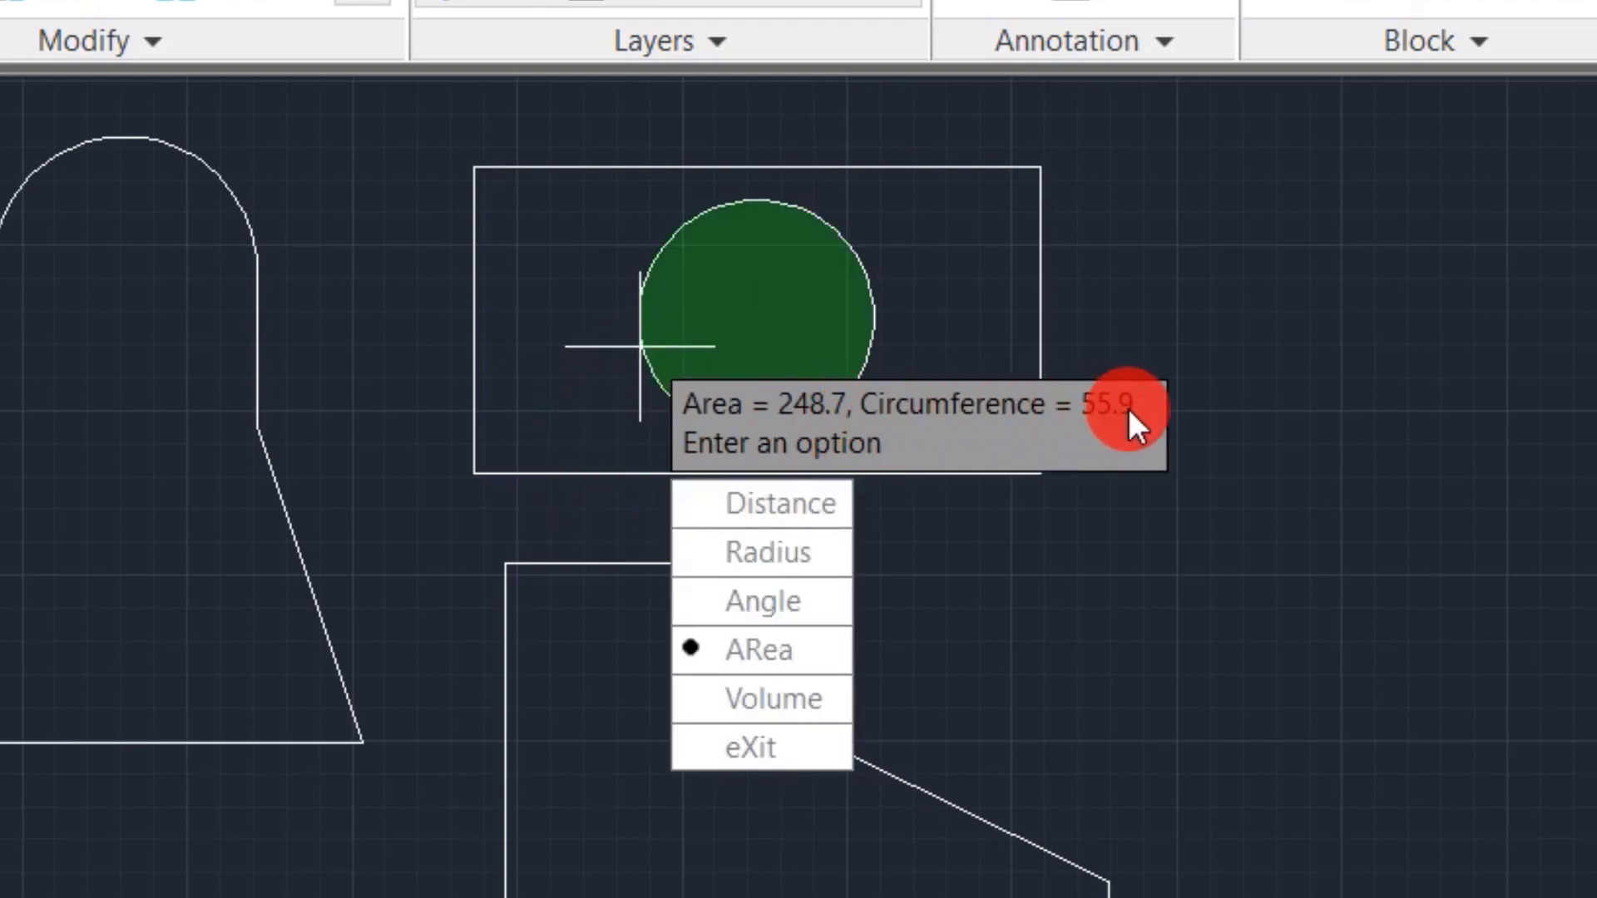
Measure the area of the rectangle around the circle with the Area option, selecting it as an object
left_click(721, 650)
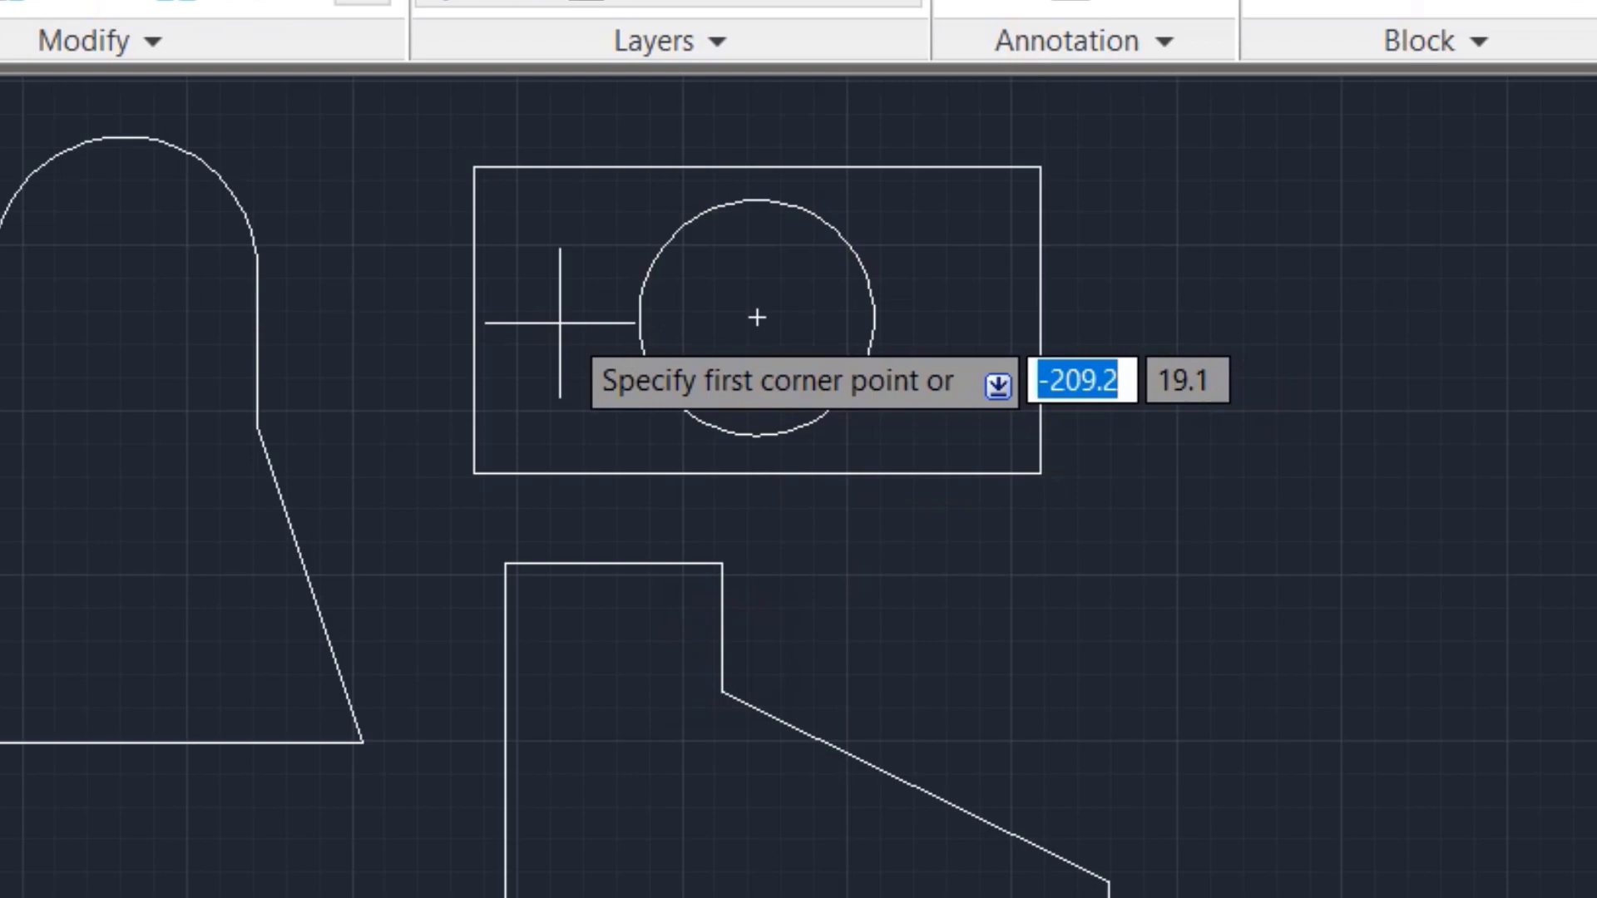
type("o")
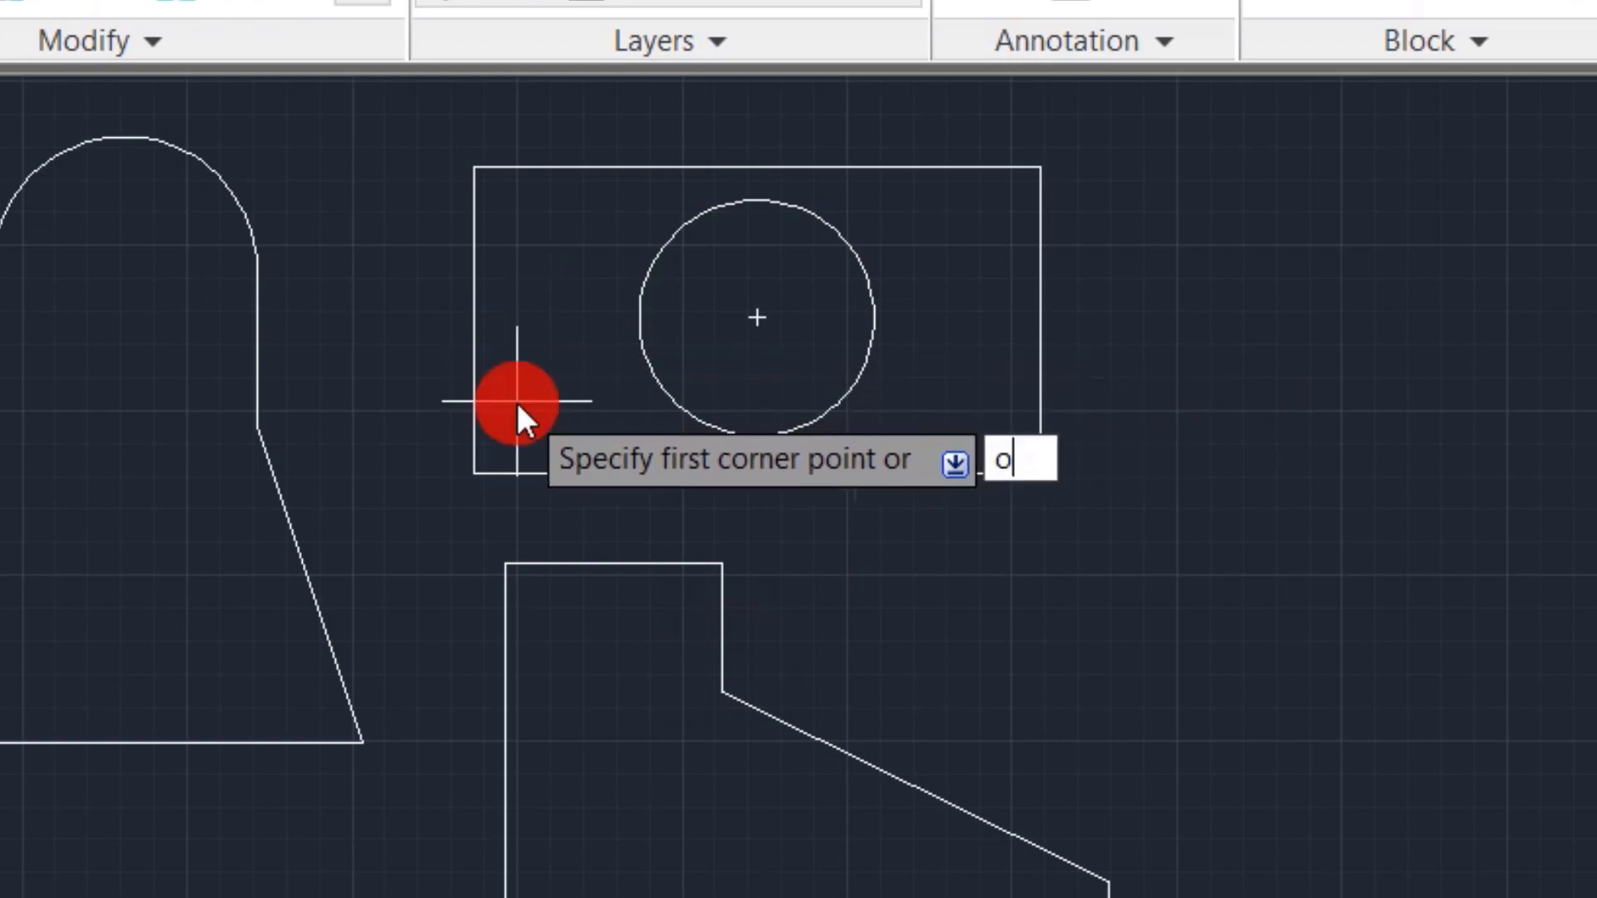
right_click(516, 408)
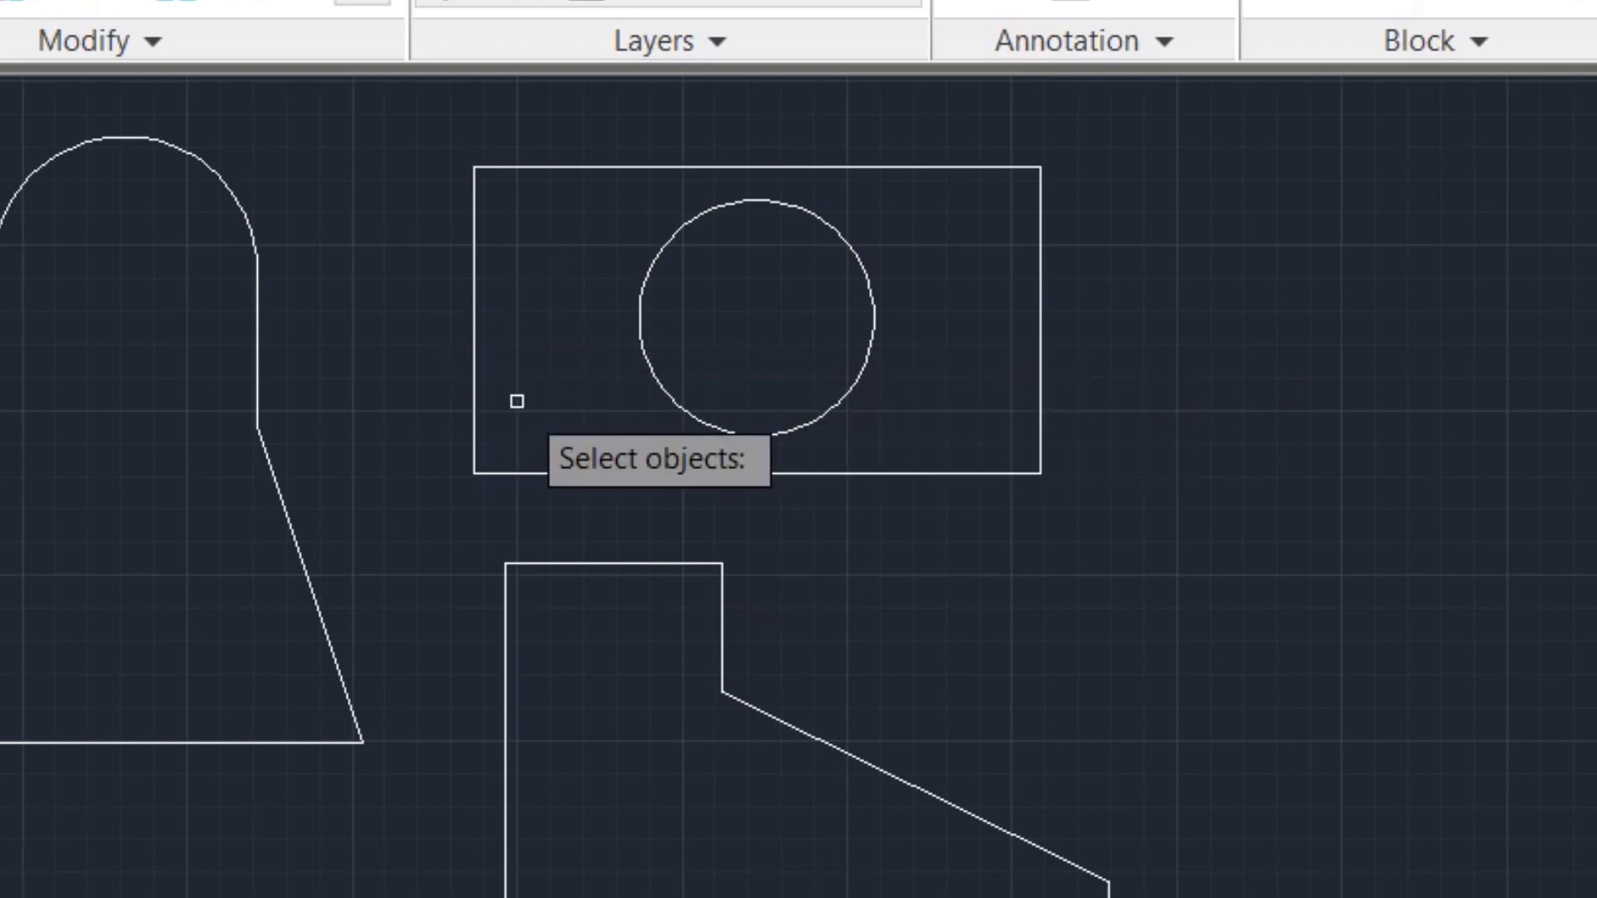
left_click(476, 411)
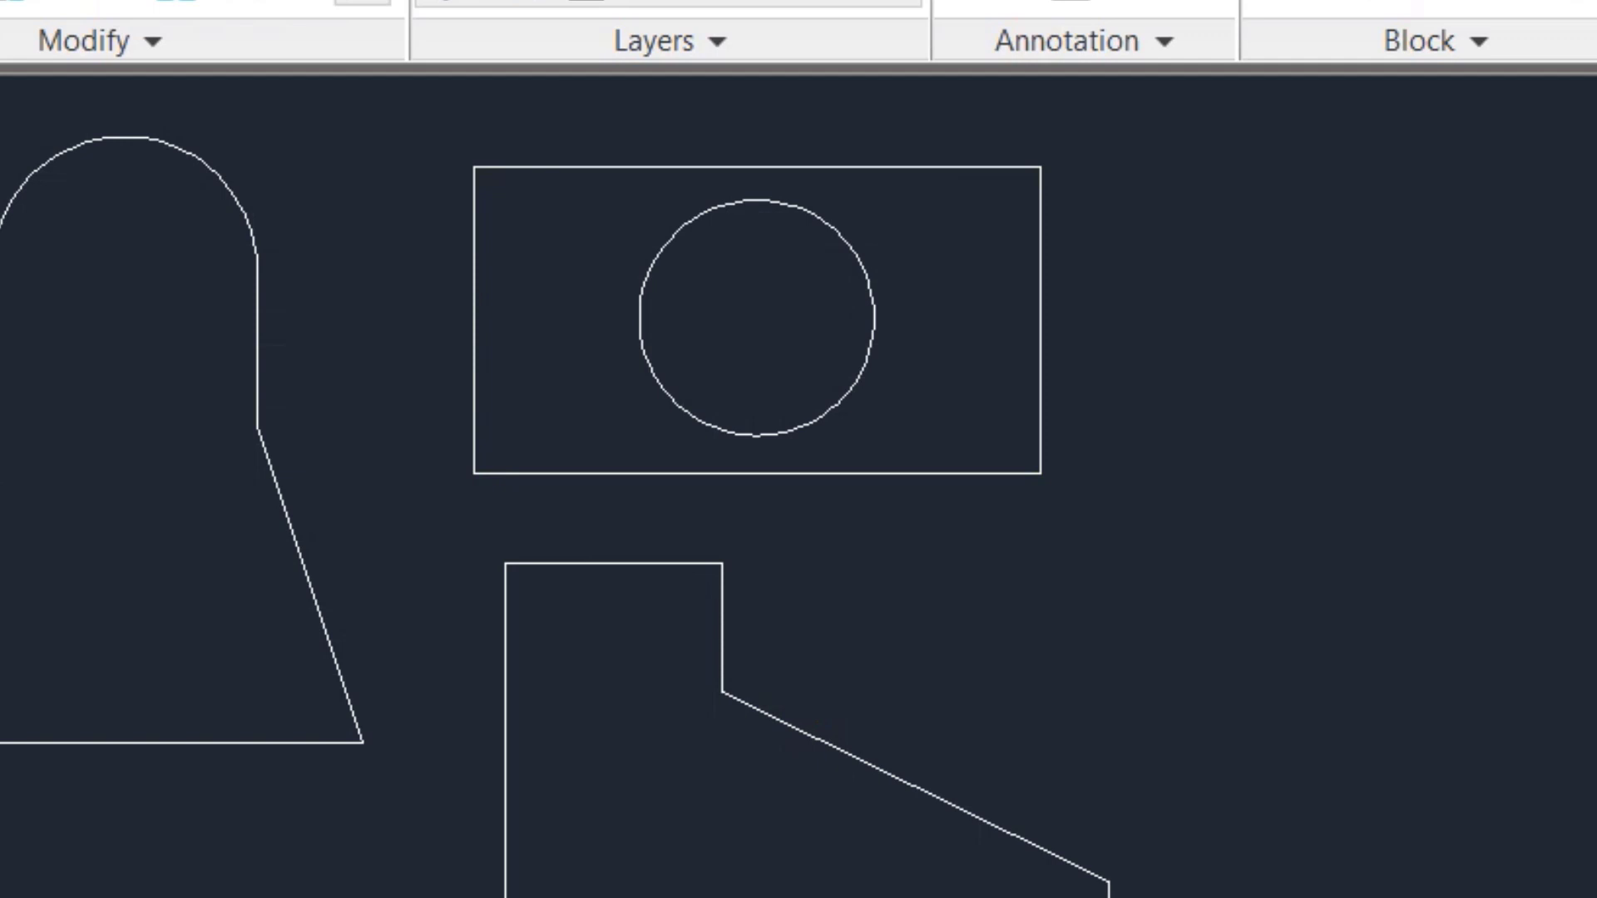
Measure the area of the irregular notched polygon below the rectangle with AREA, tracing its corners in order, and highlight the reported result
type("aa")
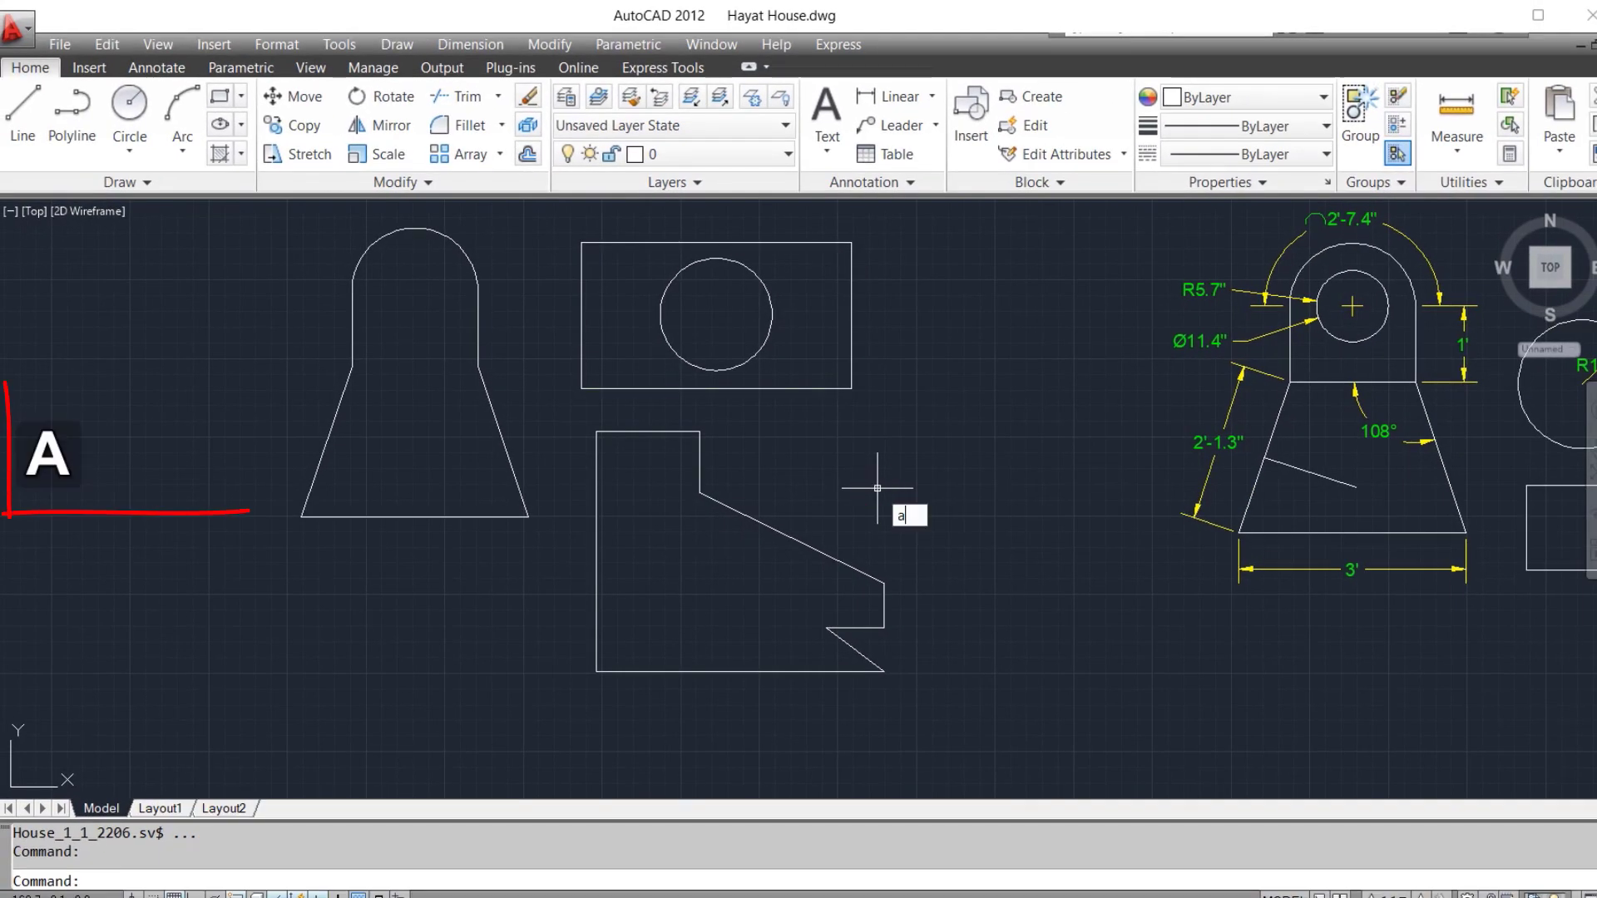
key("space")
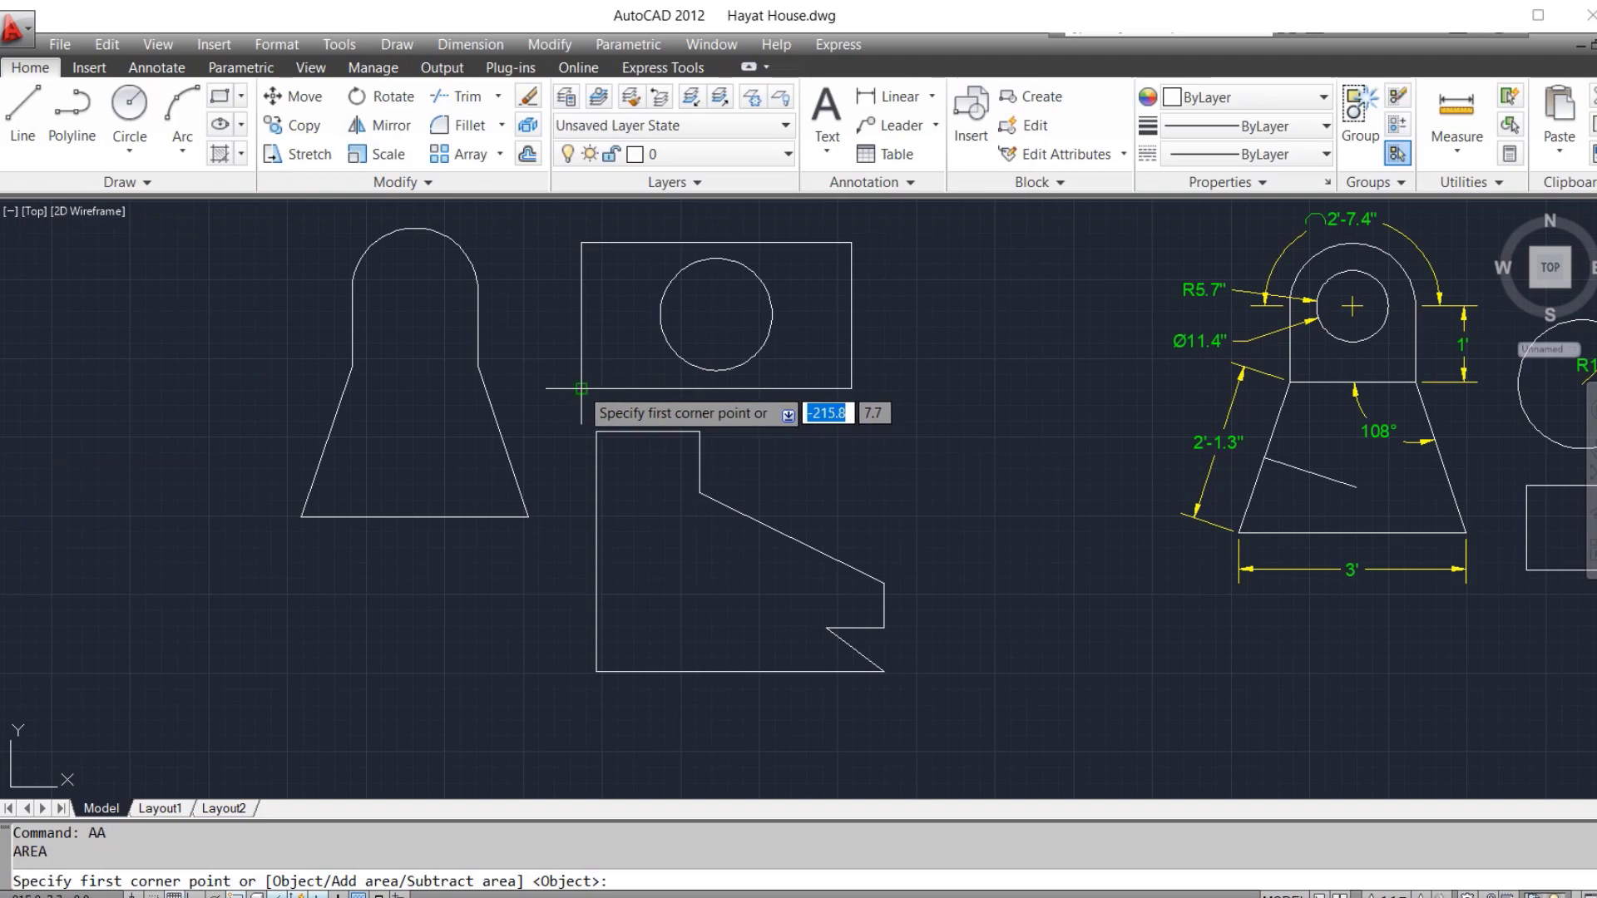
left_click(596, 671)
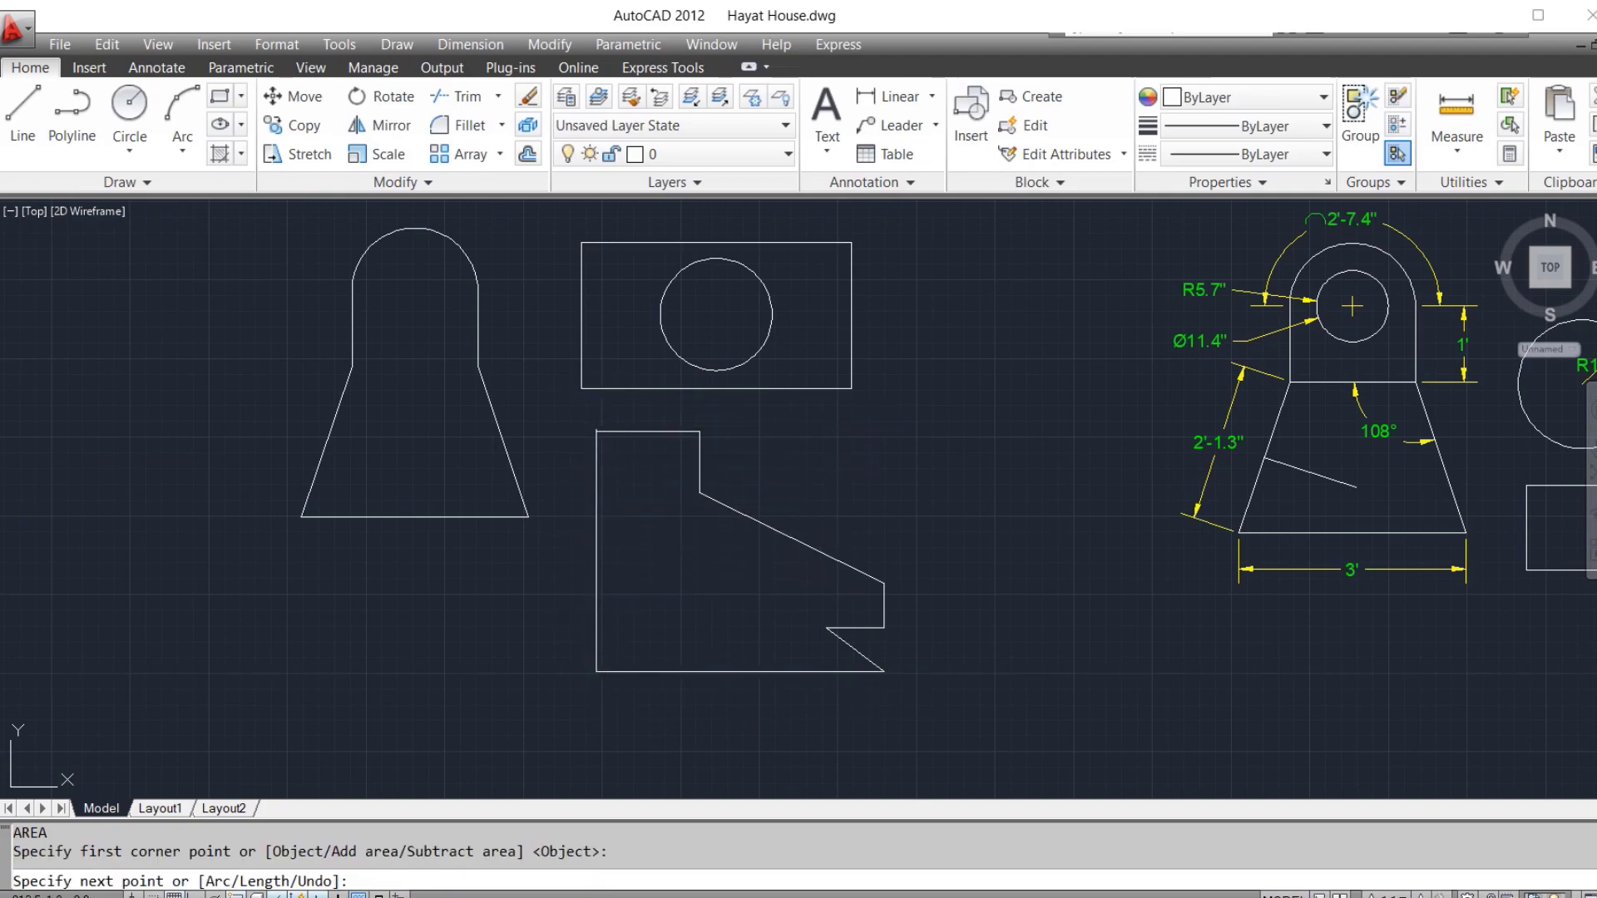
left_click(595, 431)
left_click(697, 431)
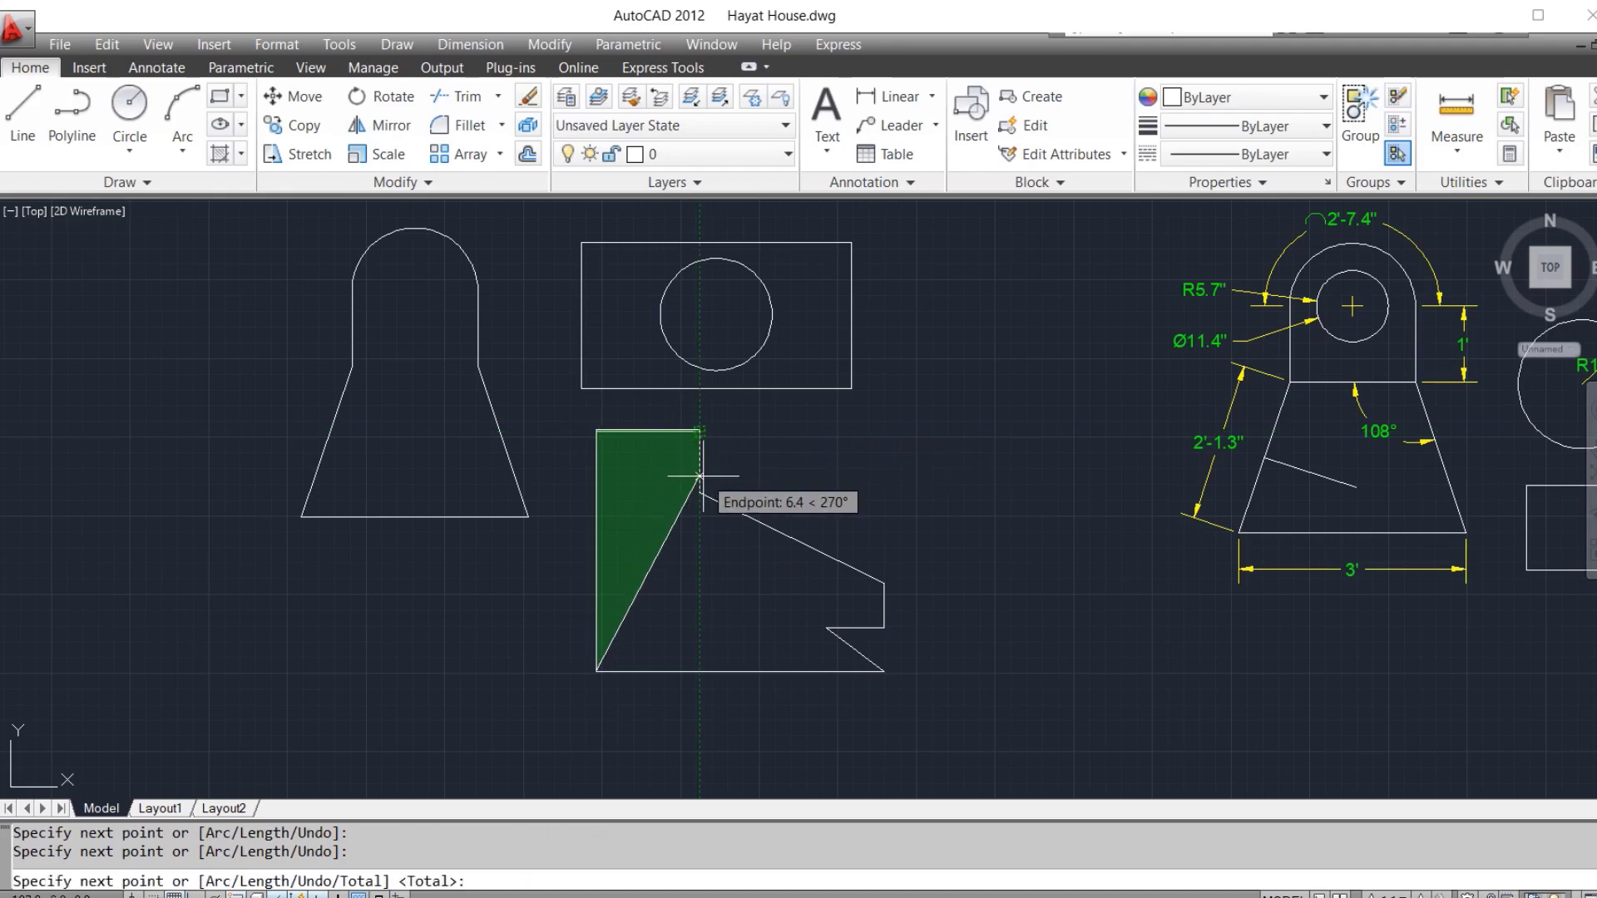
left_click(700, 493)
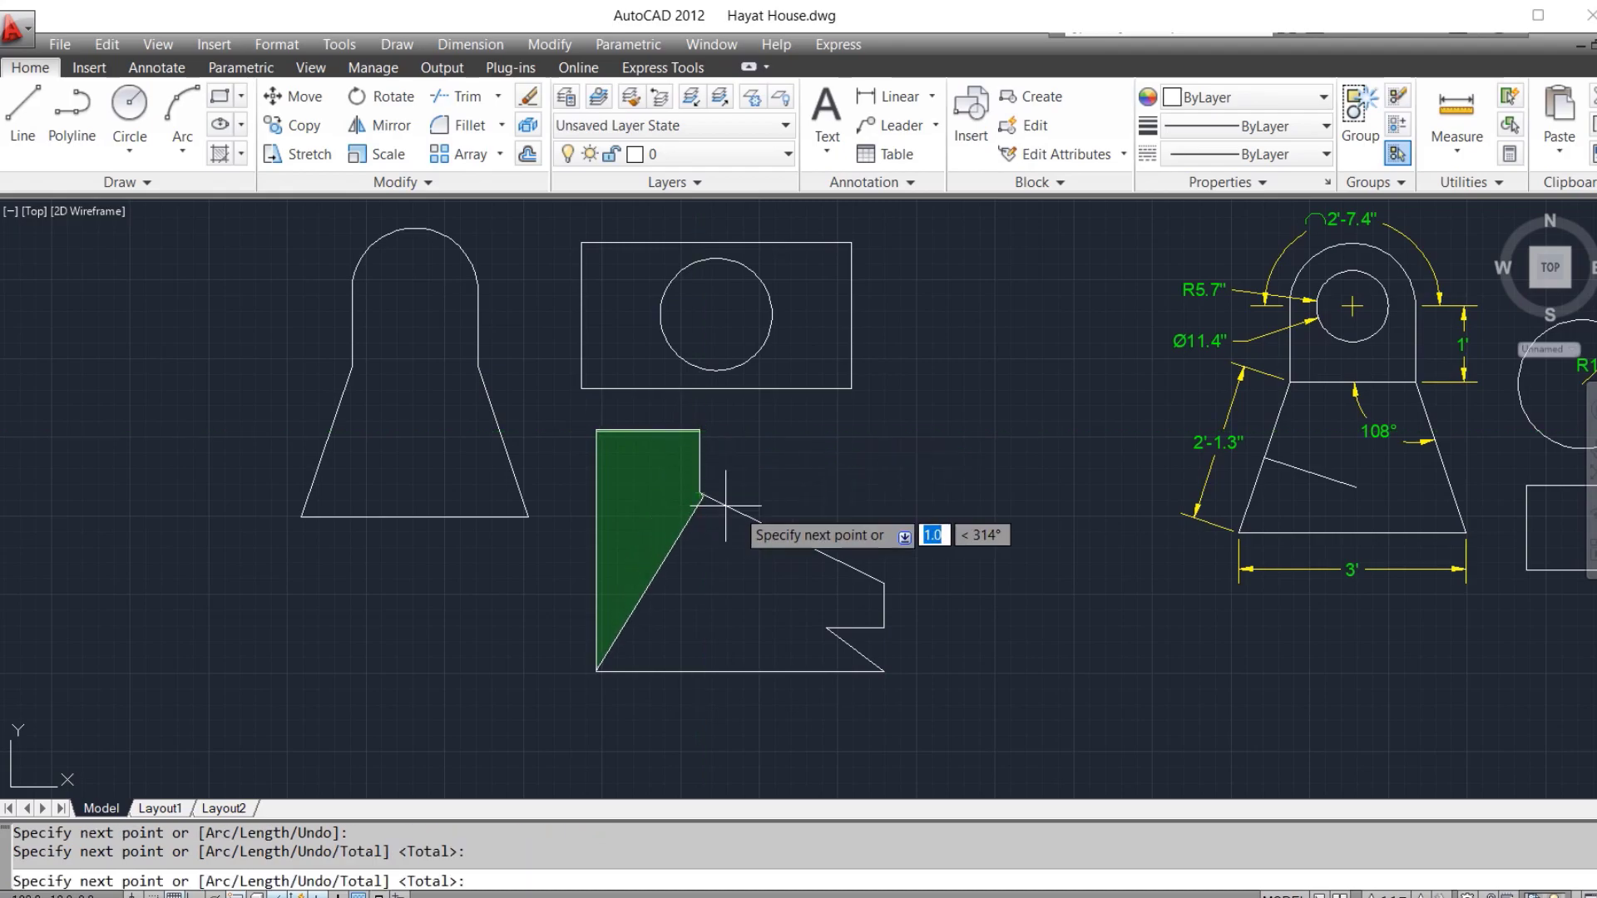
left_click(883, 582)
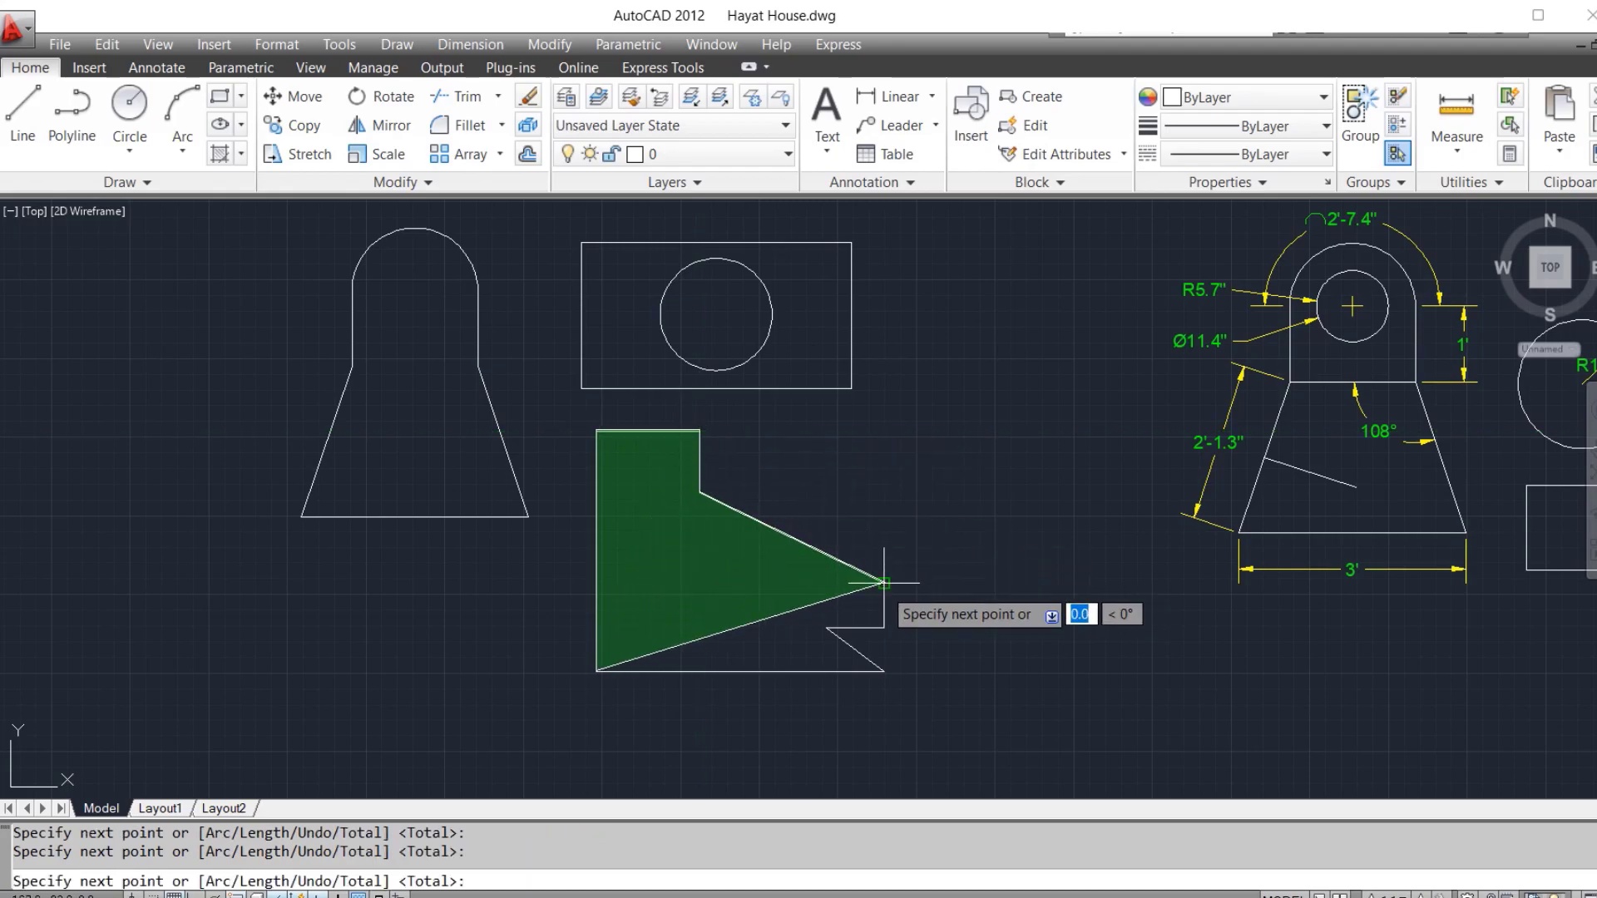
left_click(883, 626)
left_click(828, 626)
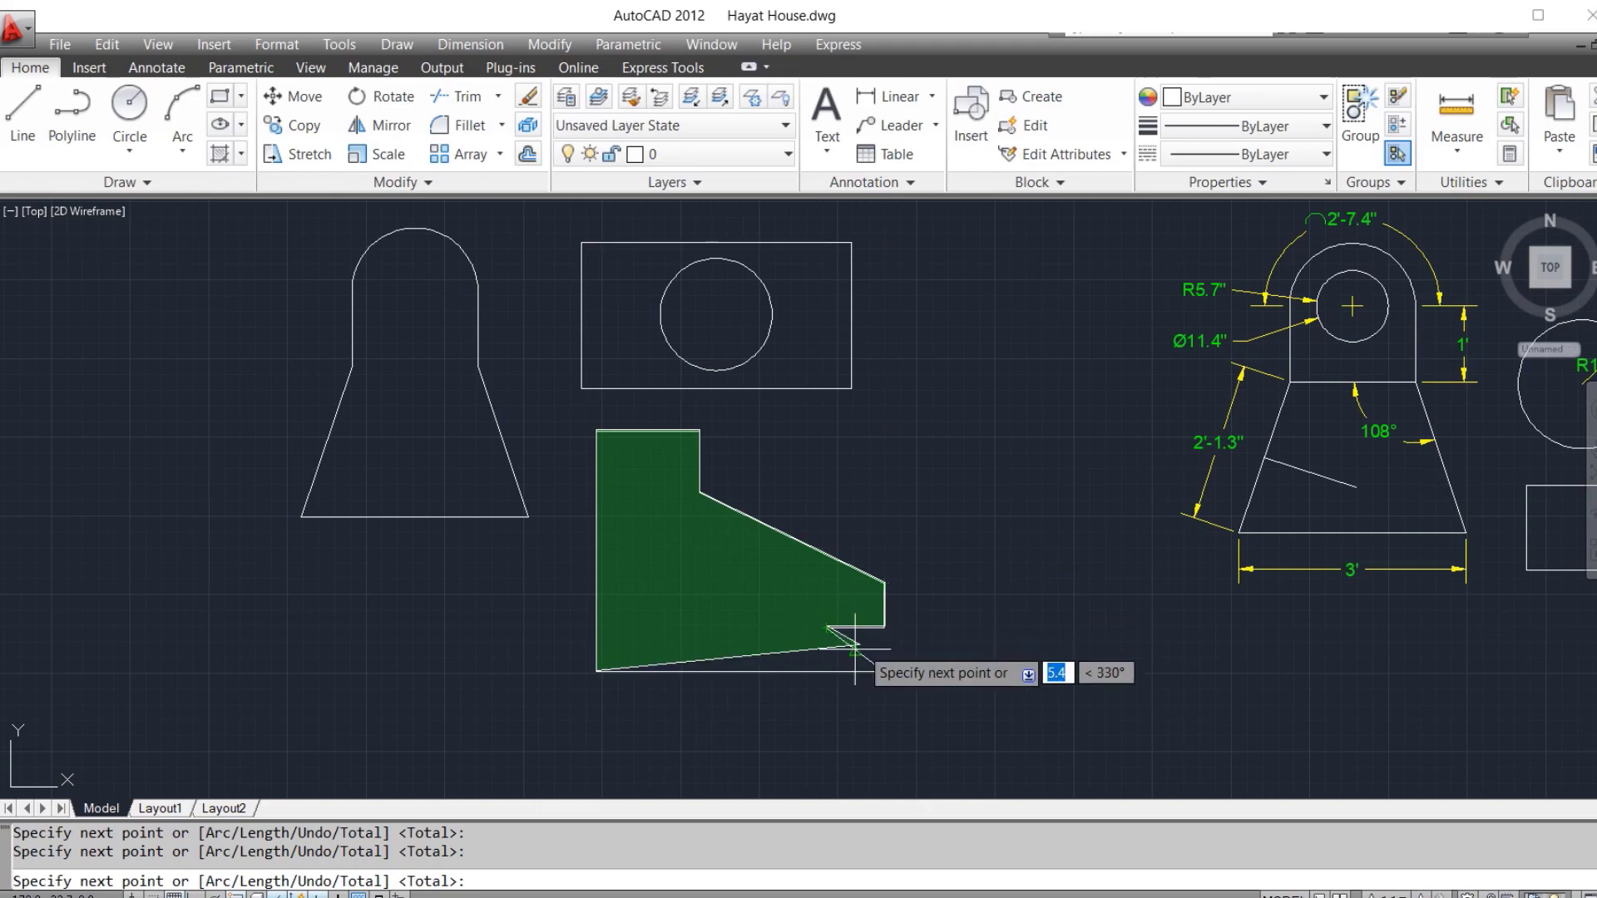
left_click(596, 671)
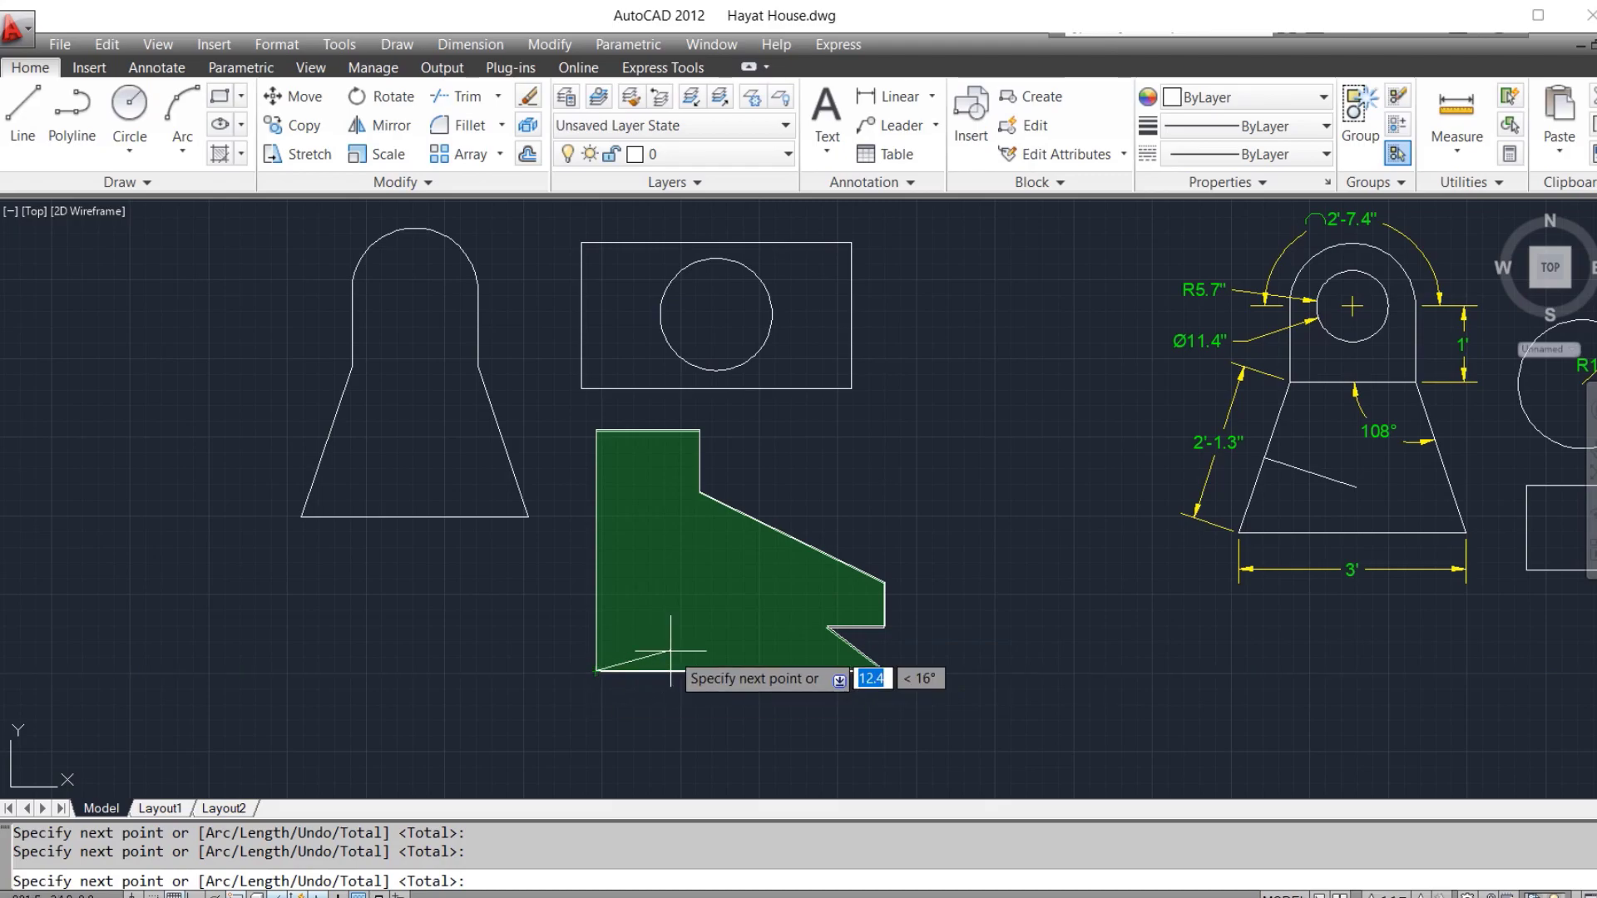
key("space")
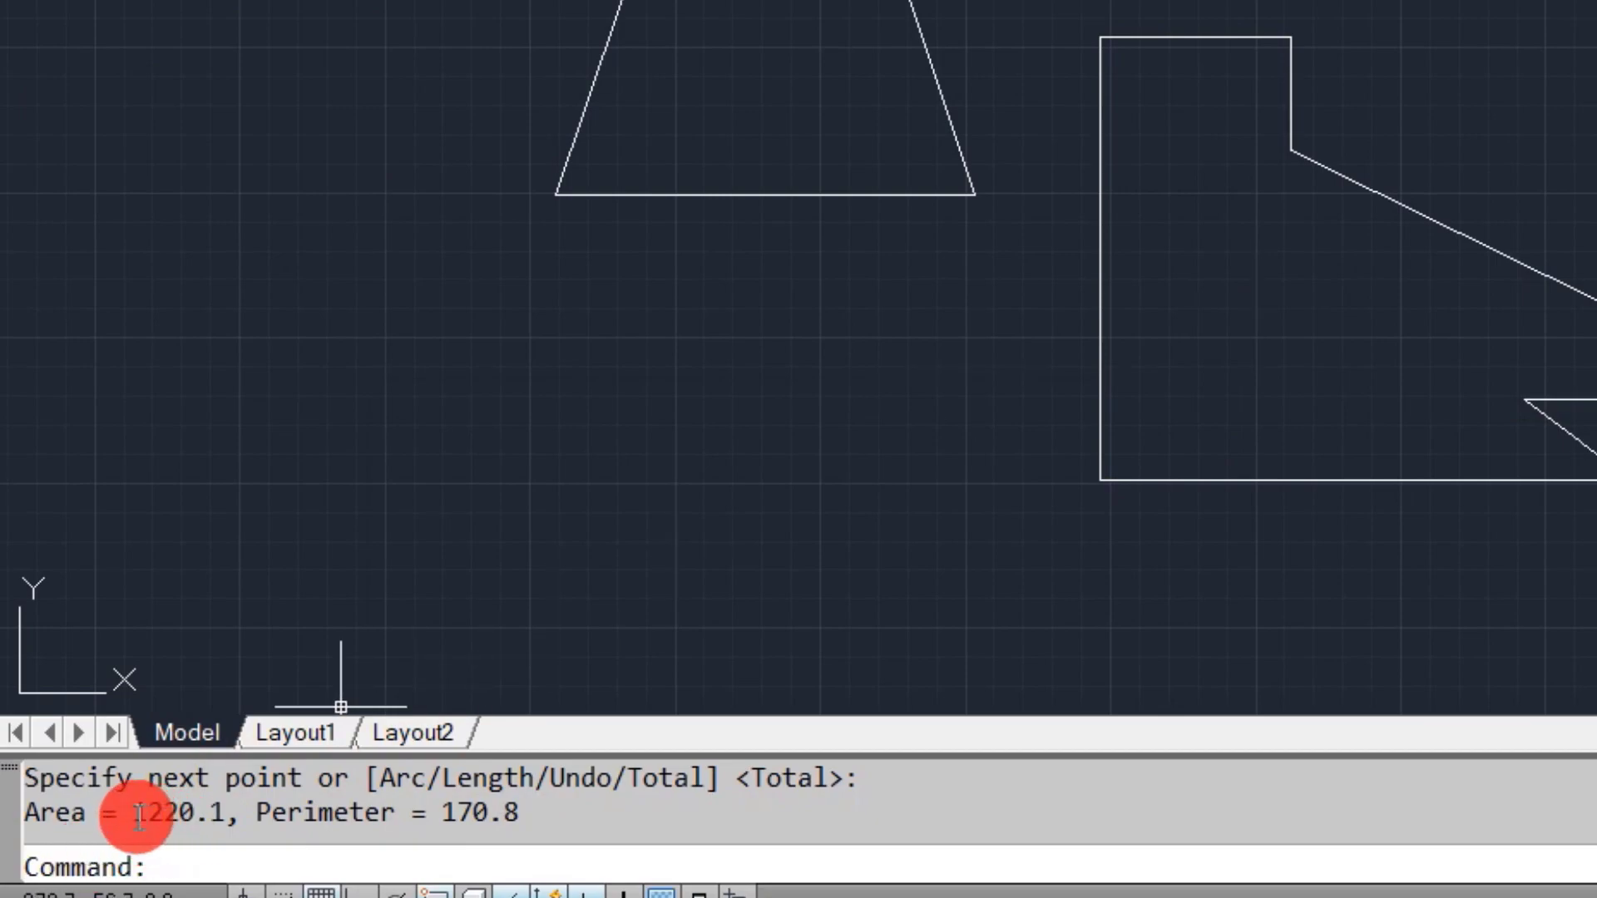
left_click_drag(127, 813, 520, 827)
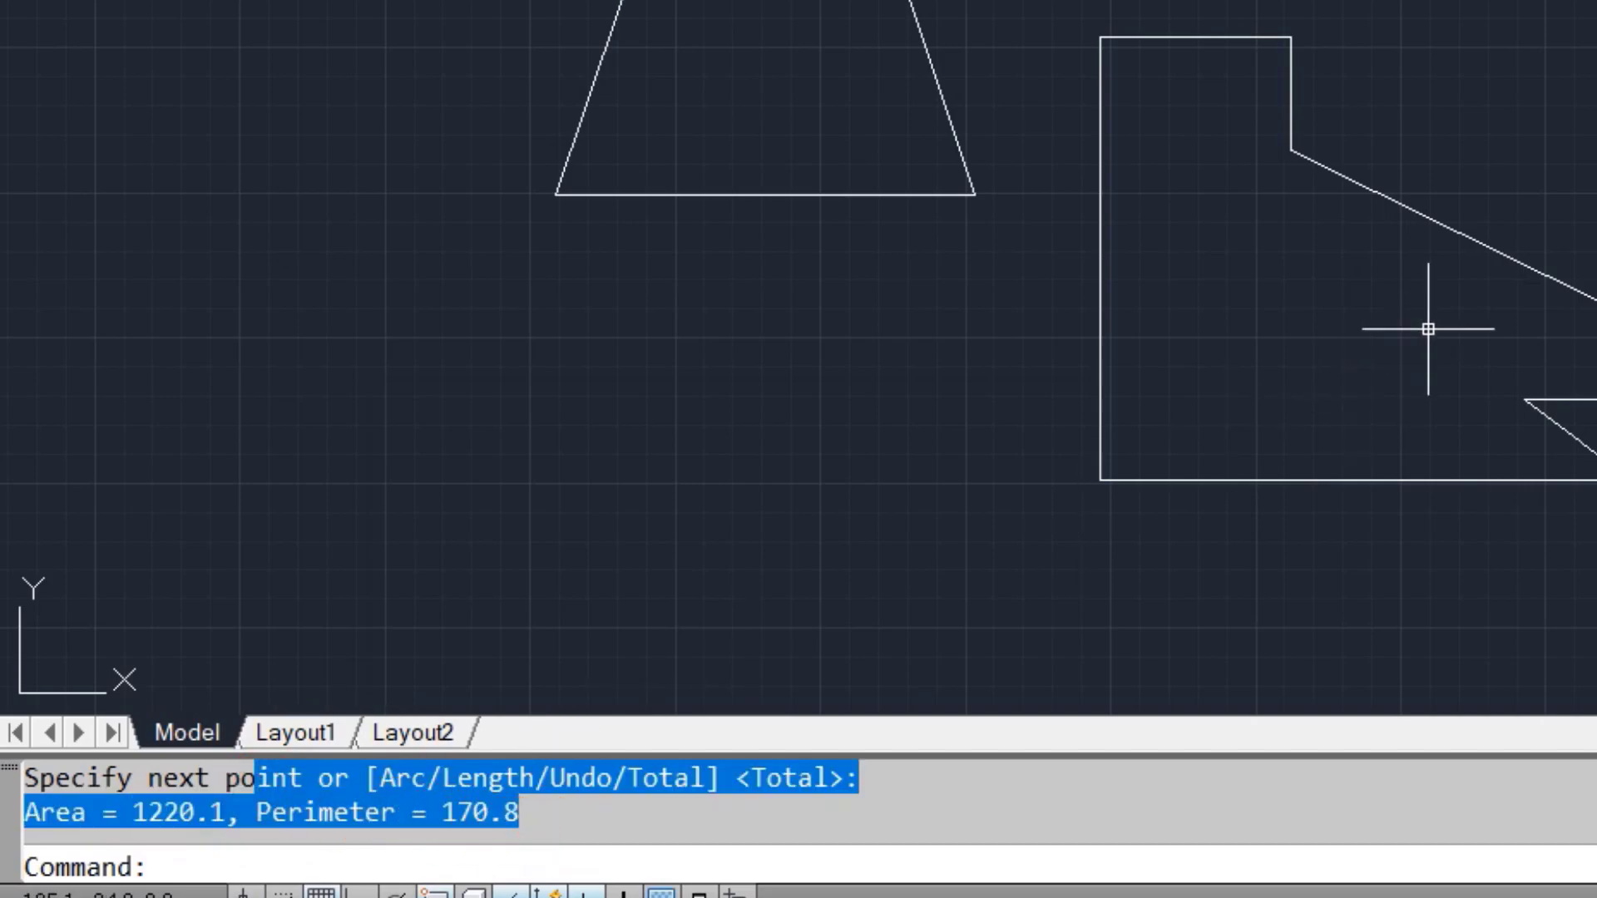
key("Escape")
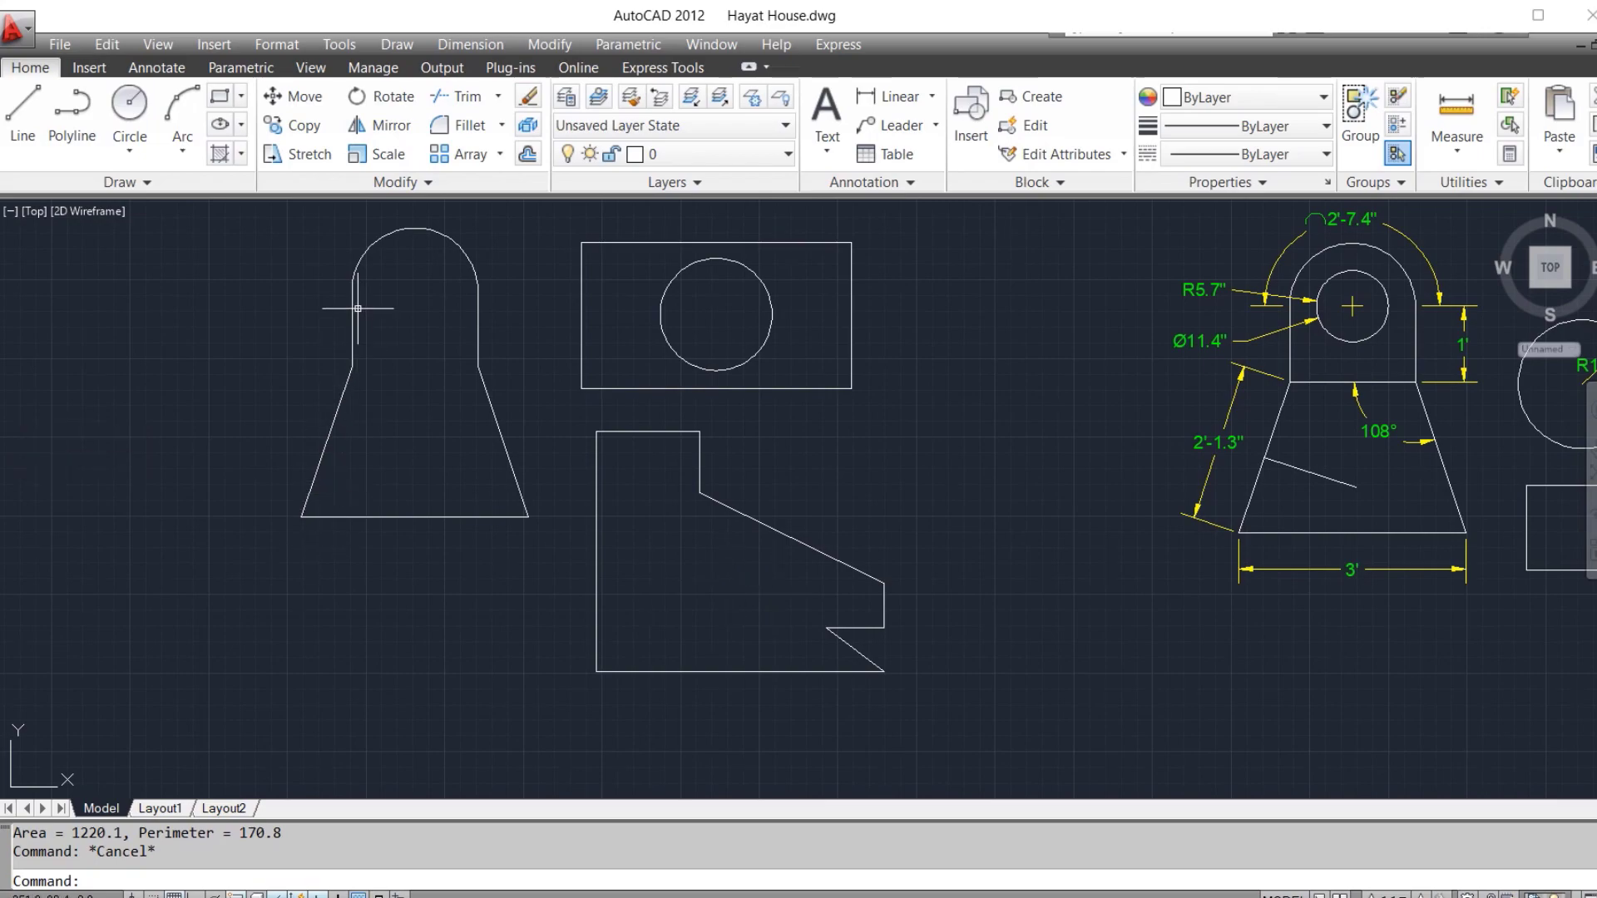
Trace the undimensioned arched shape with AREA from the base's left corner up its left side, using the Arc option for the rounded top
scroll(399, 209, "up", 2)
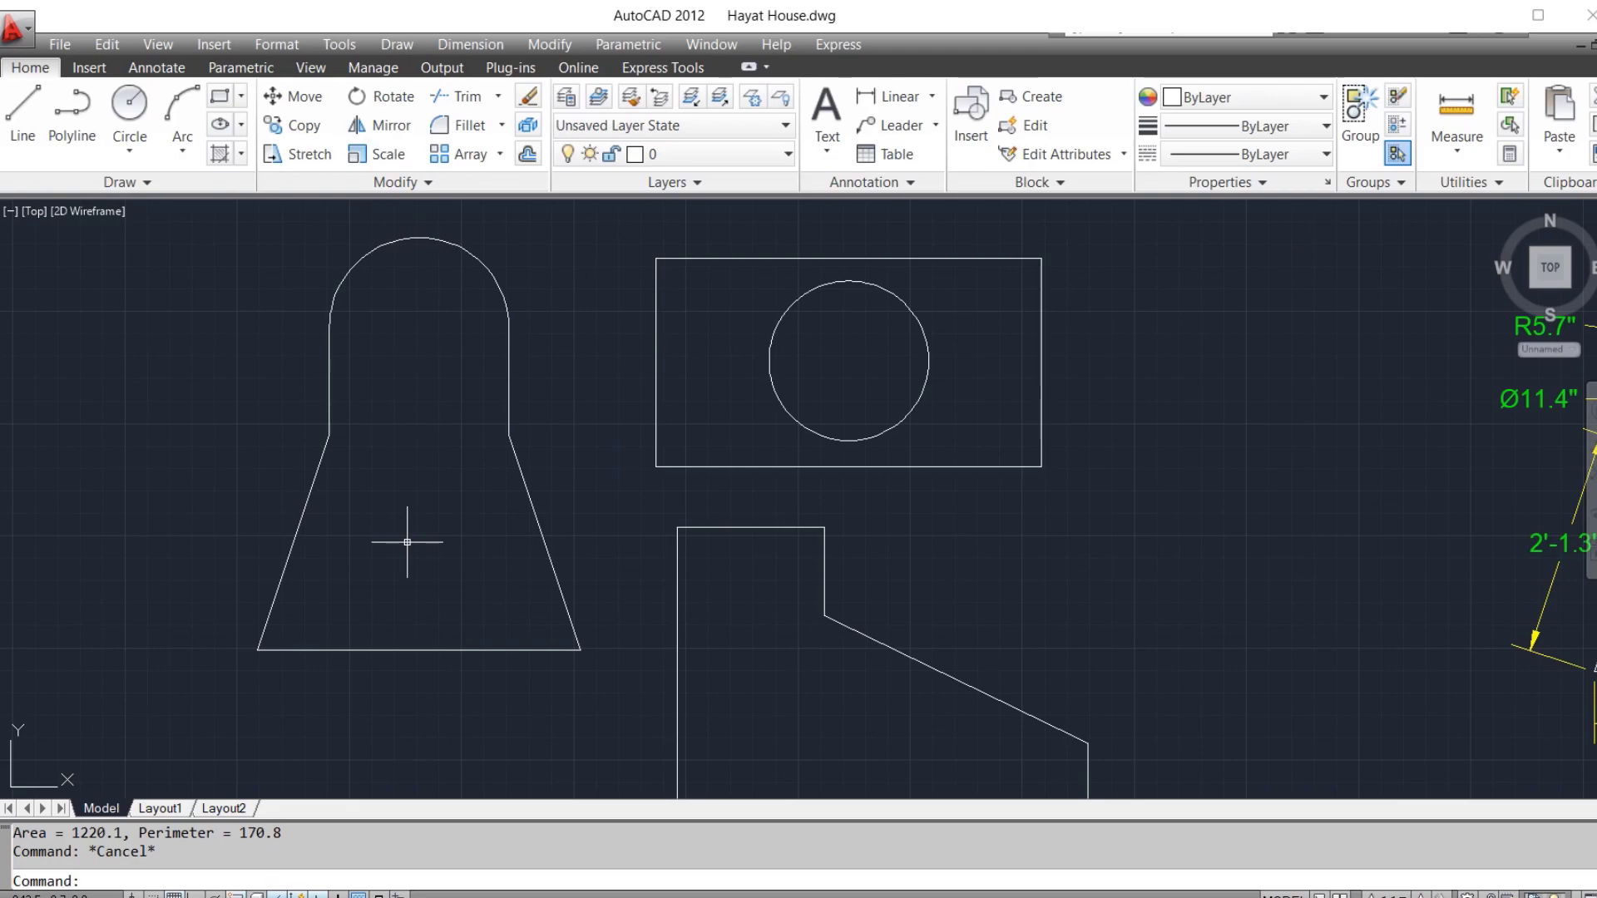
type("aa")
key("space")
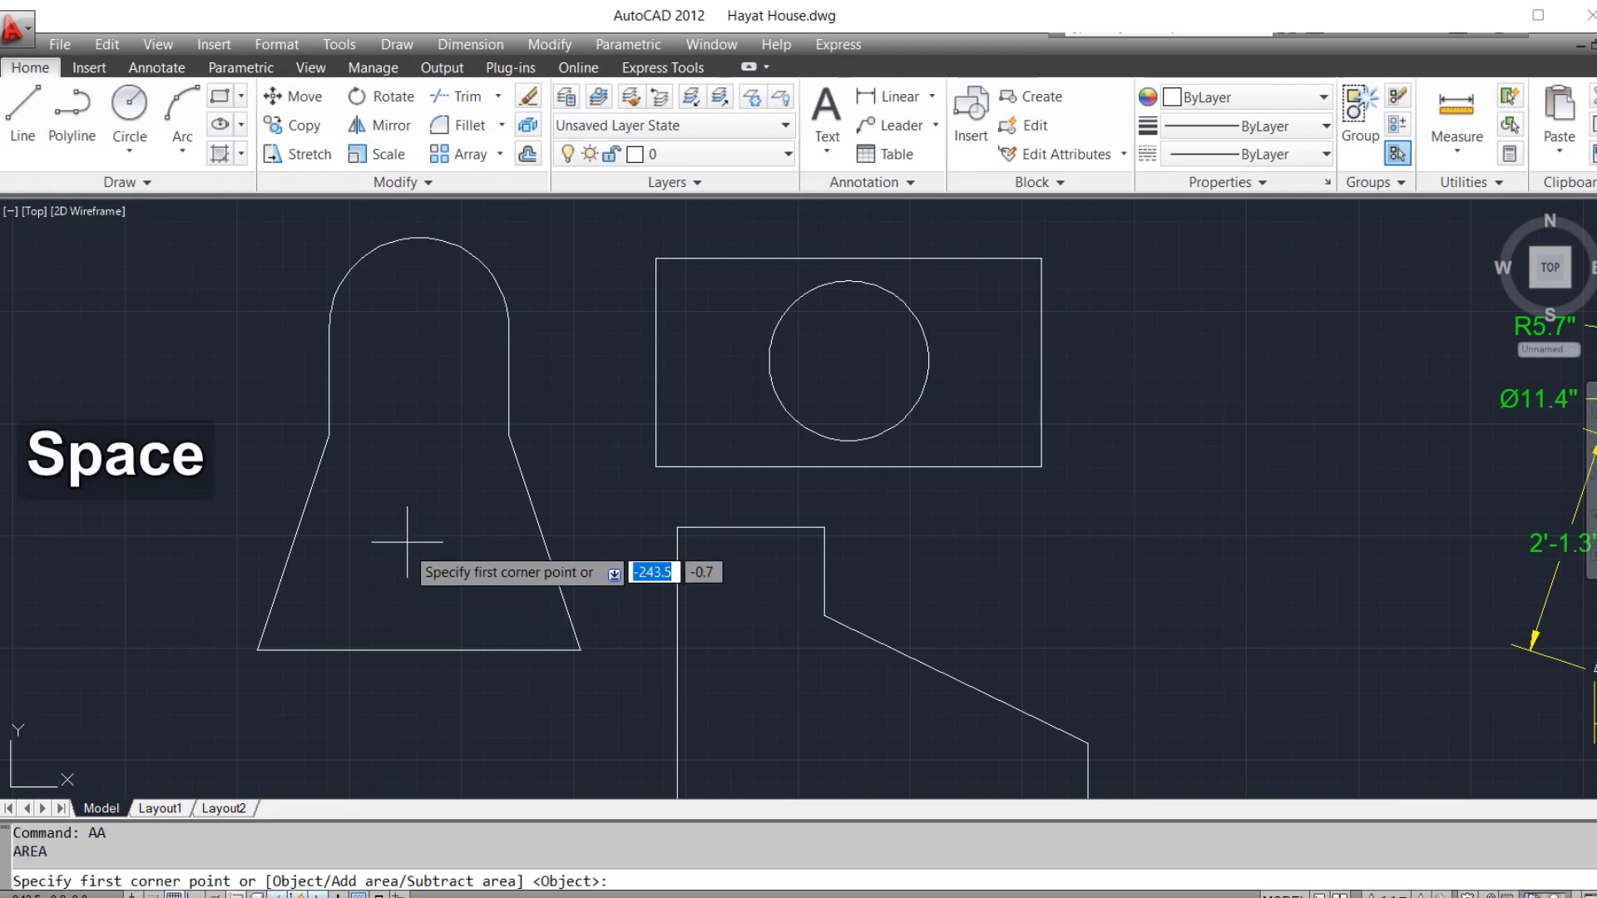
left_click(257, 650)
left_click(329, 434)
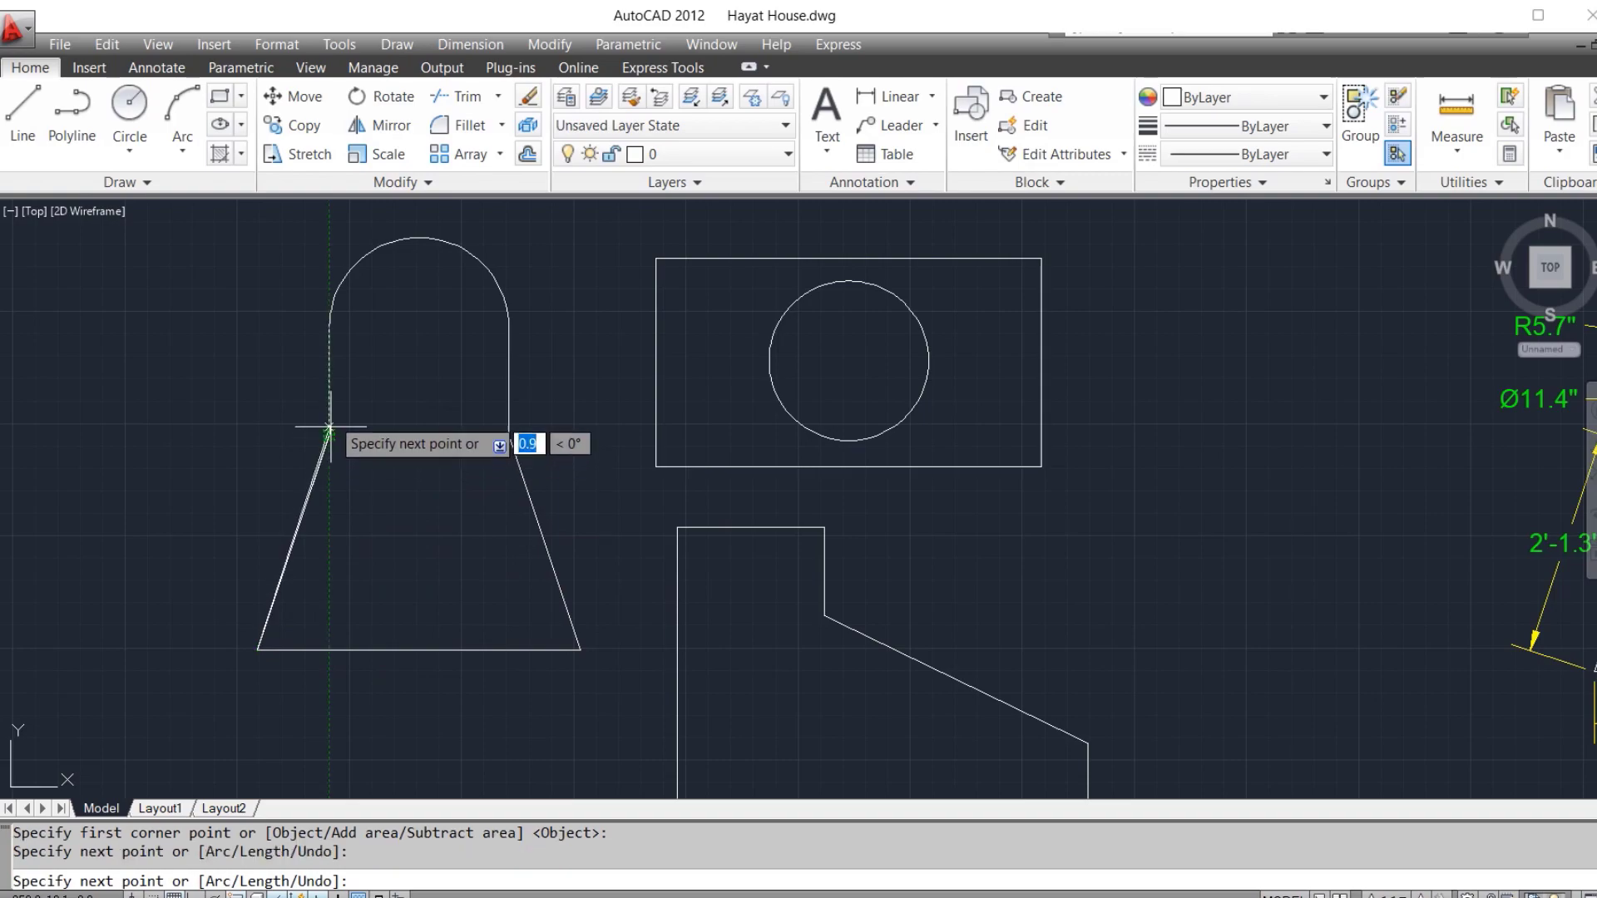
left_click(328, 327)
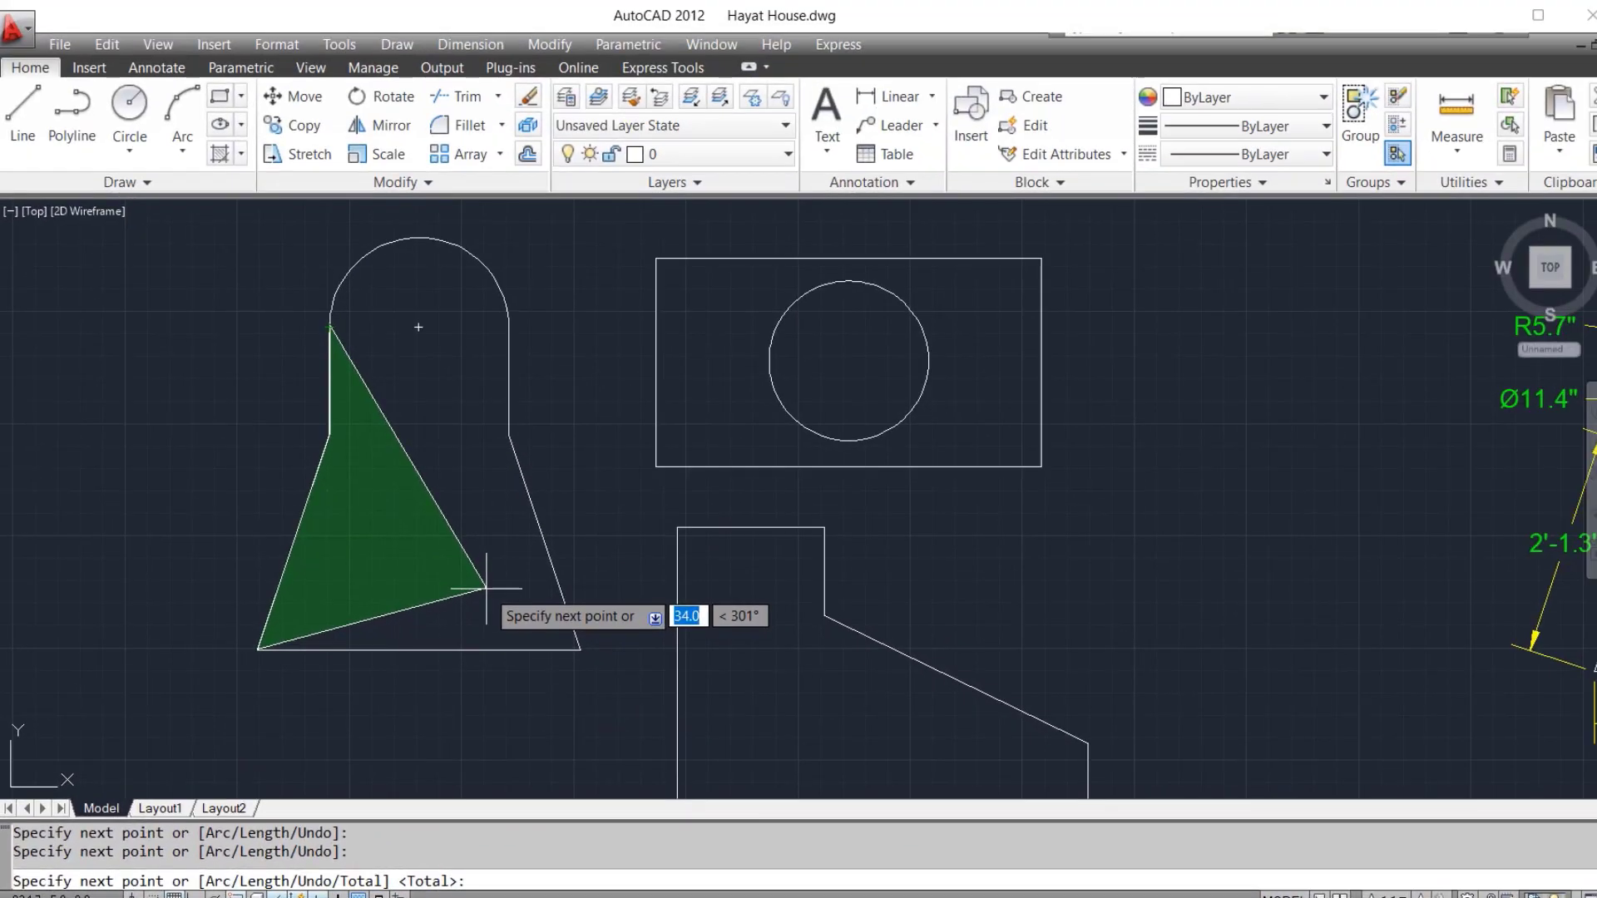
type("a")
key("space")
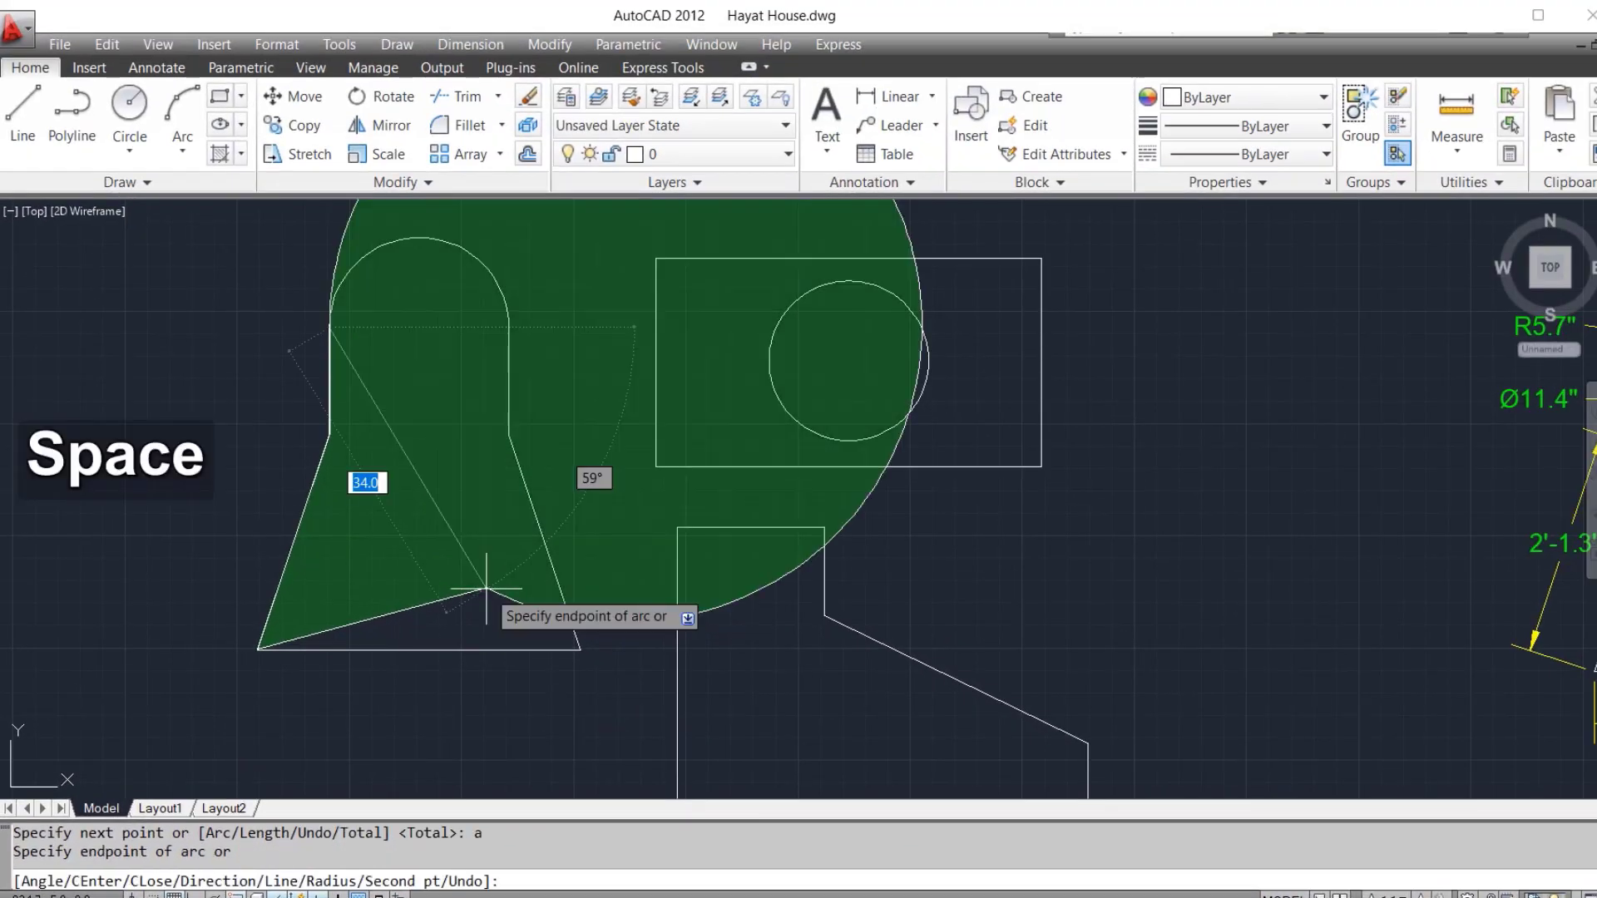
left_click(509, 327)
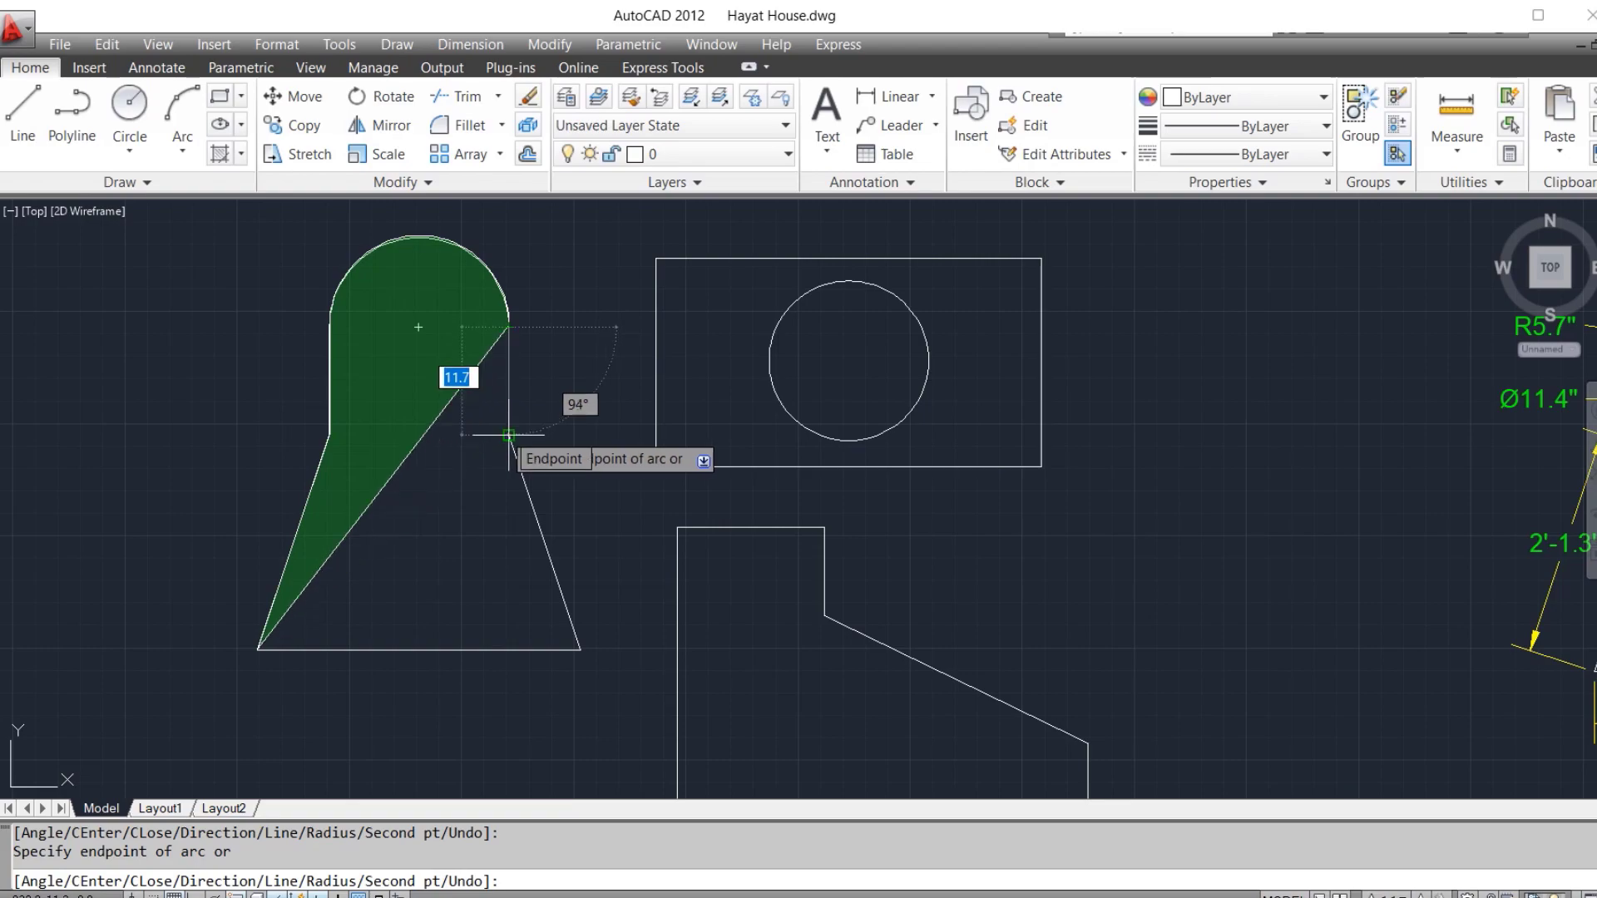
Switch back to line segments, trace the arched shape's right side and base, and complete its area measurement
type("l")
key("space")
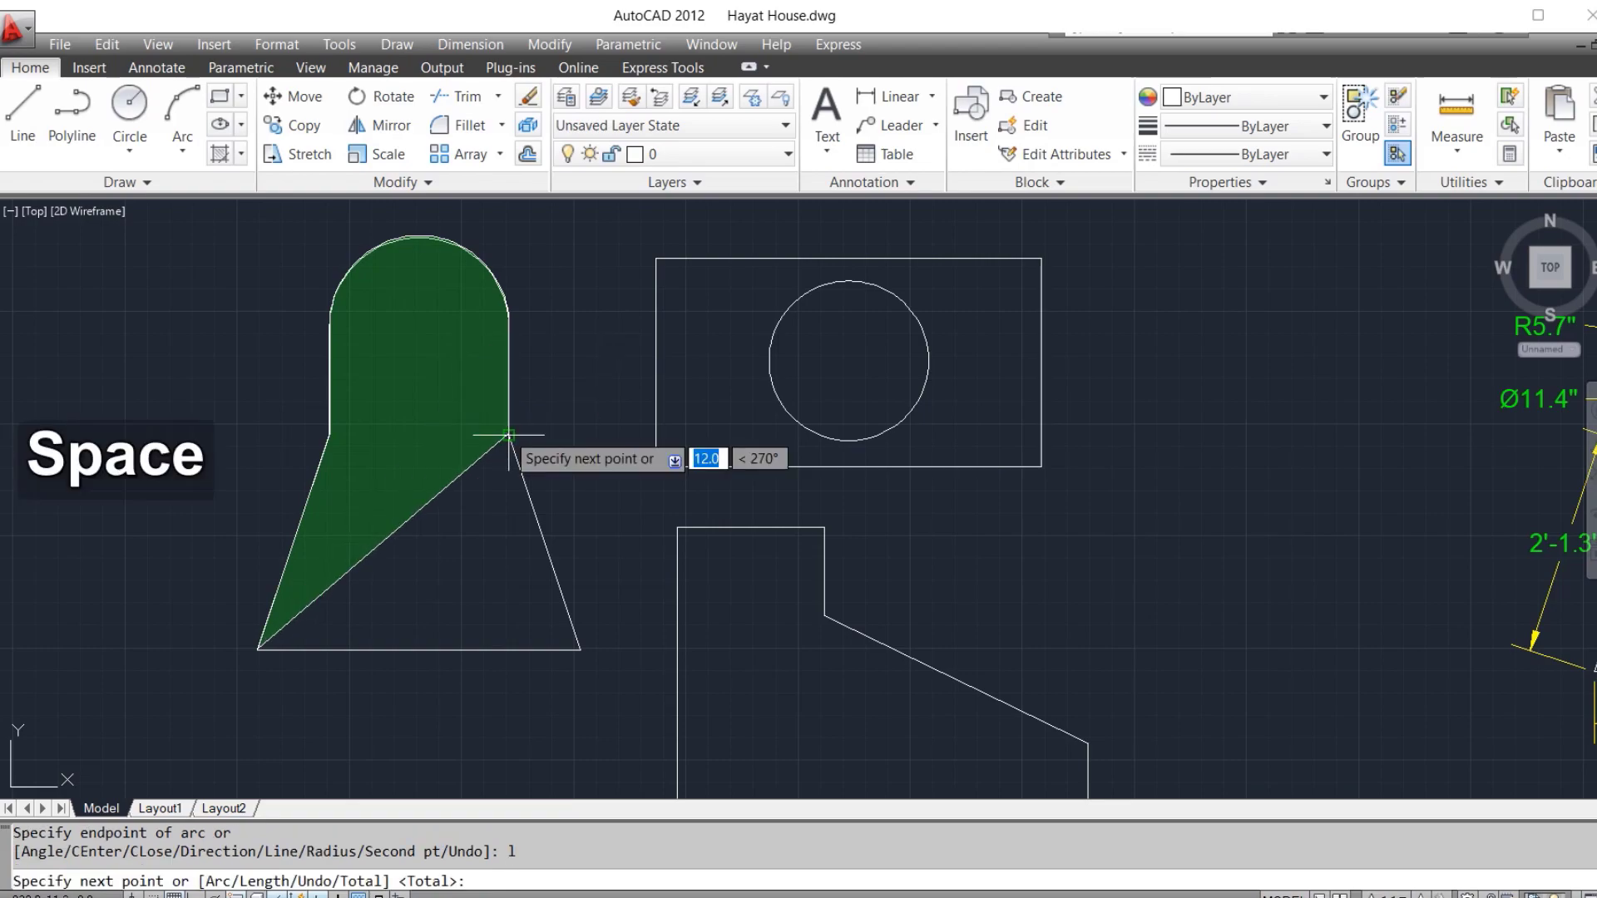
left_click(569, 648)
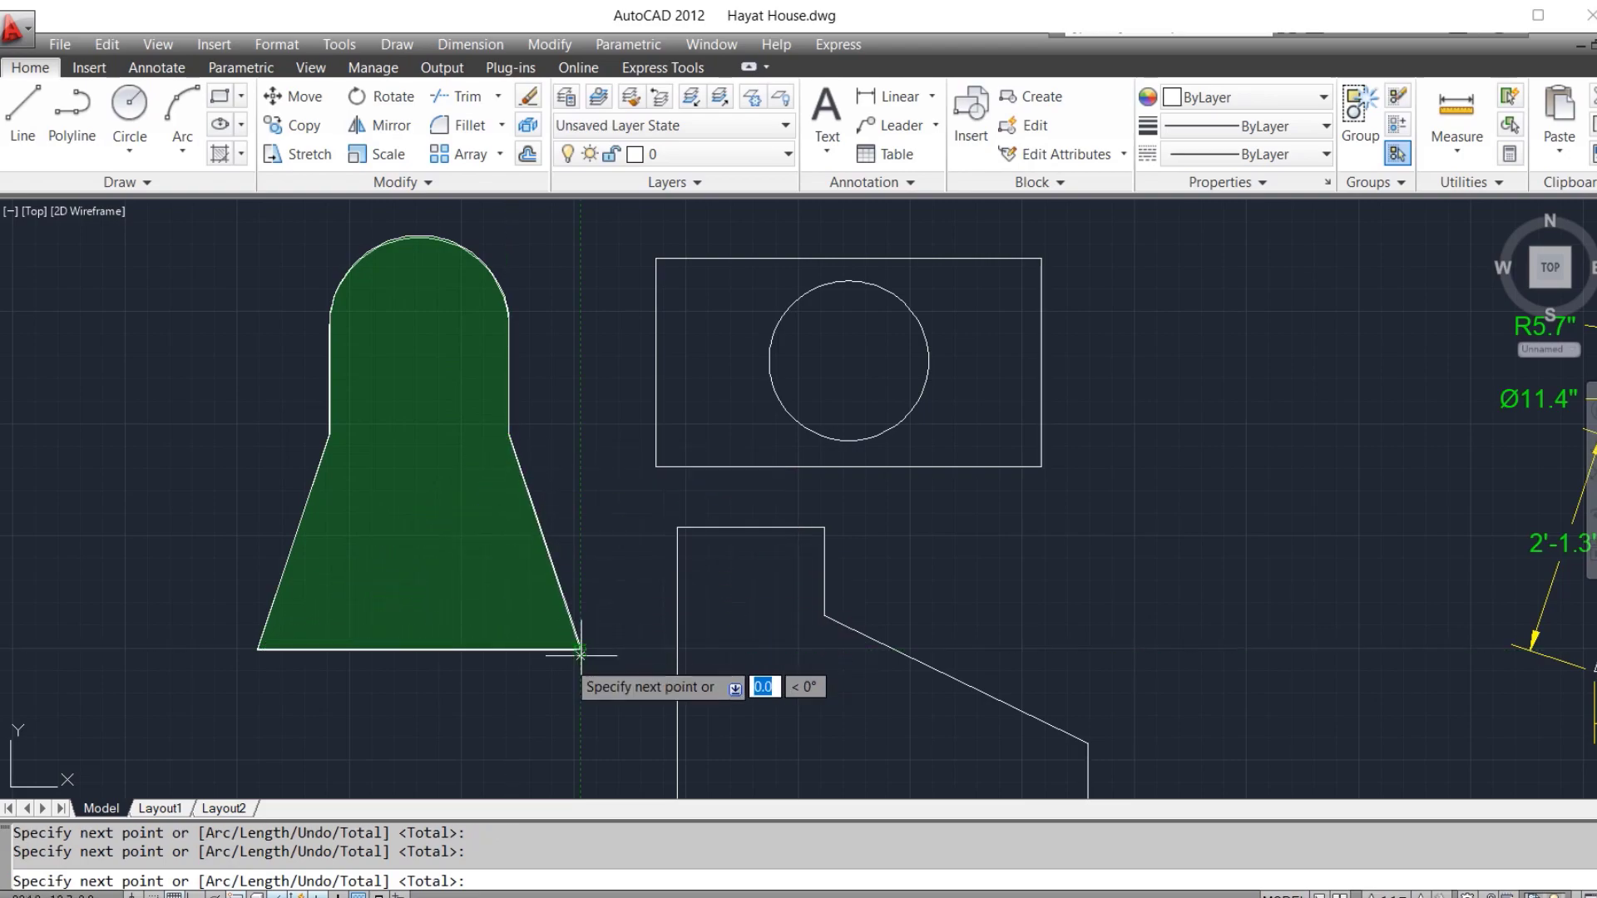
left_click(284, 651)
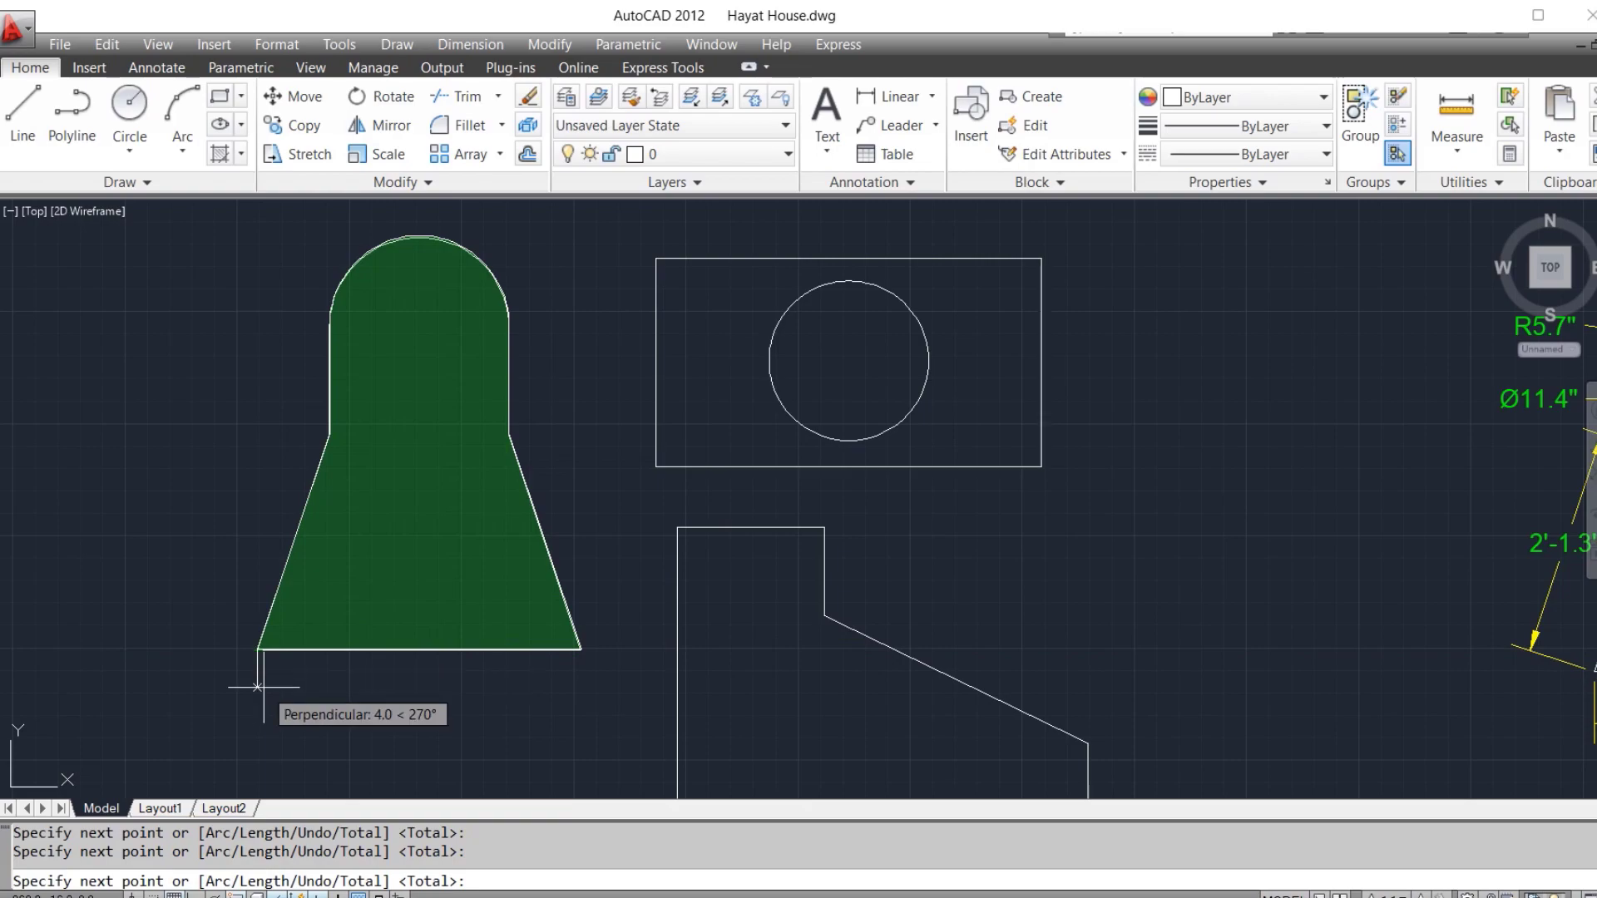
key("space")
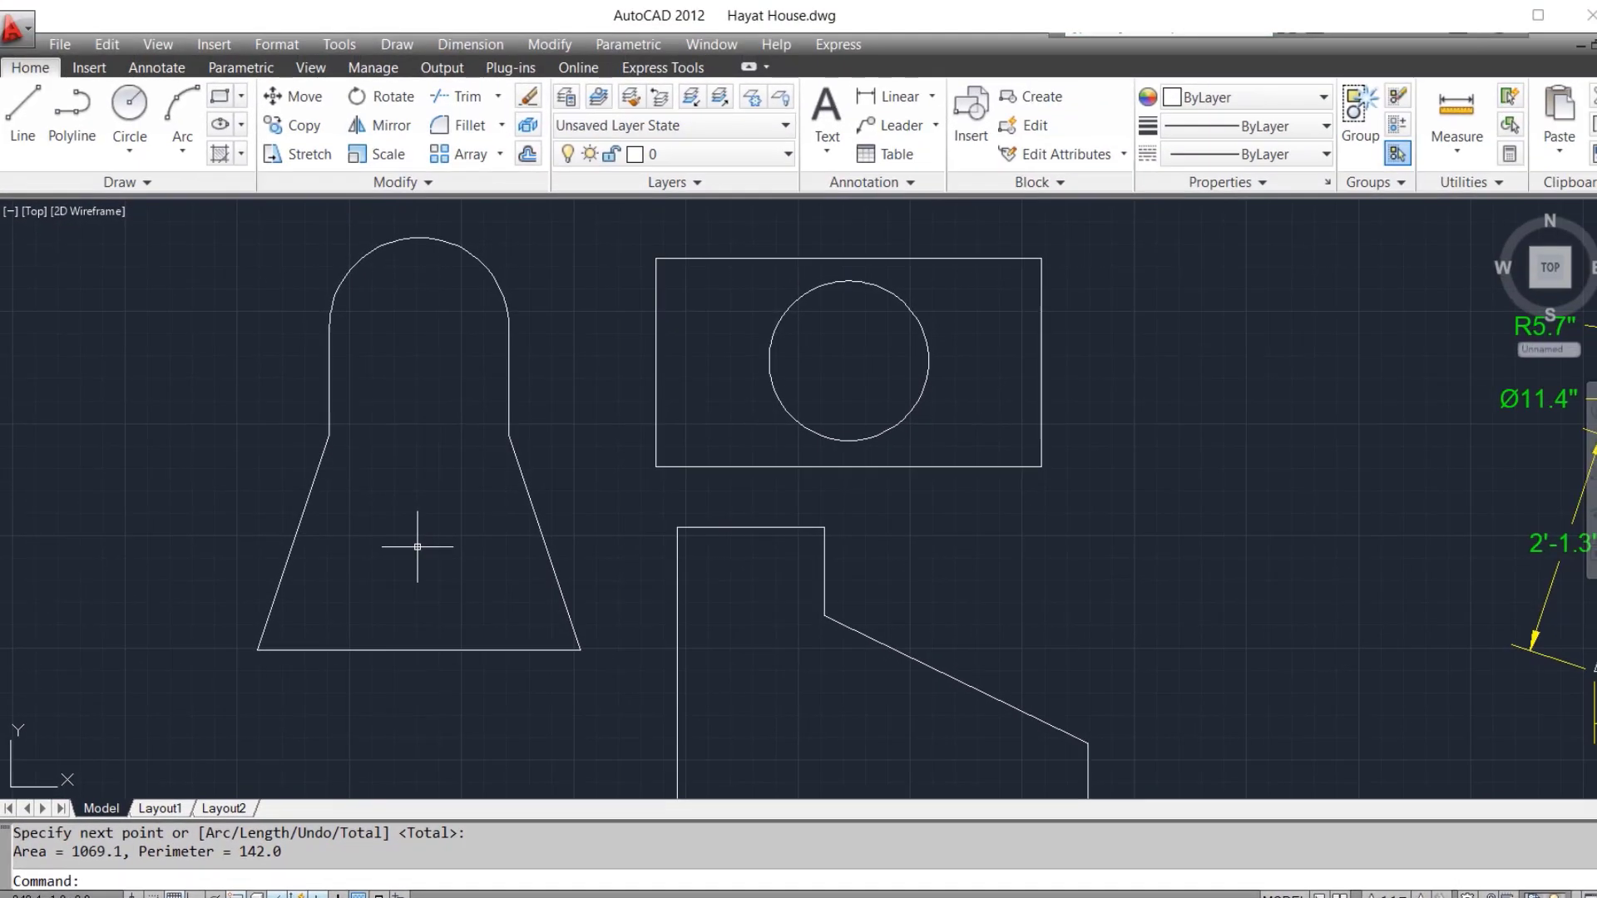
key("Escape")
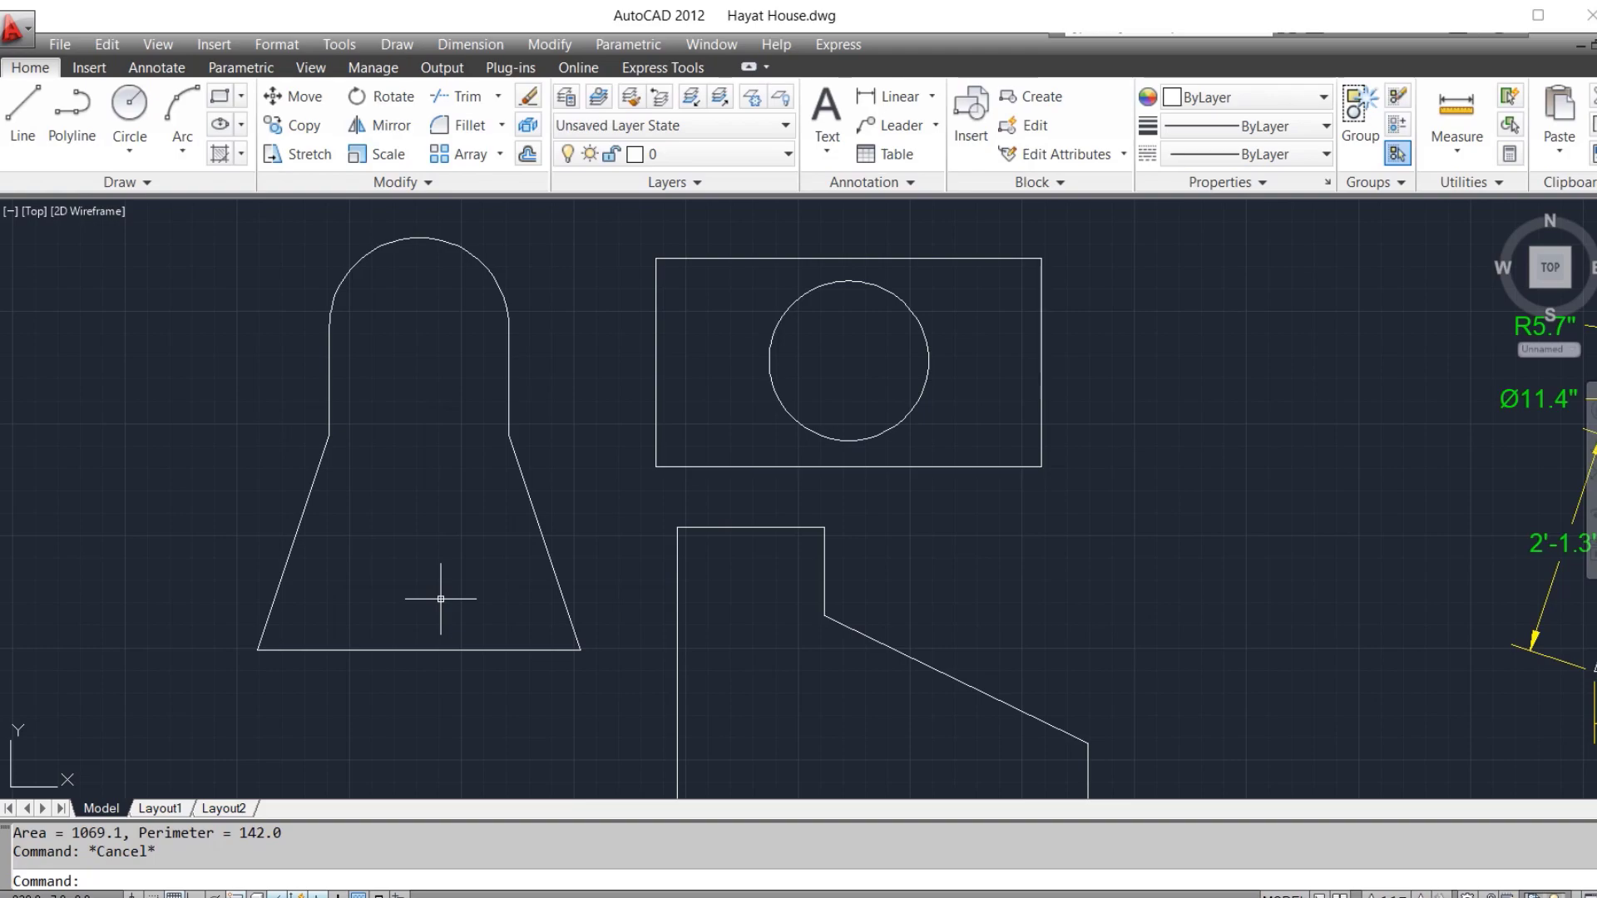
Measure the rectangle's area with the AREA command's Object option and highlight the reported area
type("AA")
key("space")
key("space")
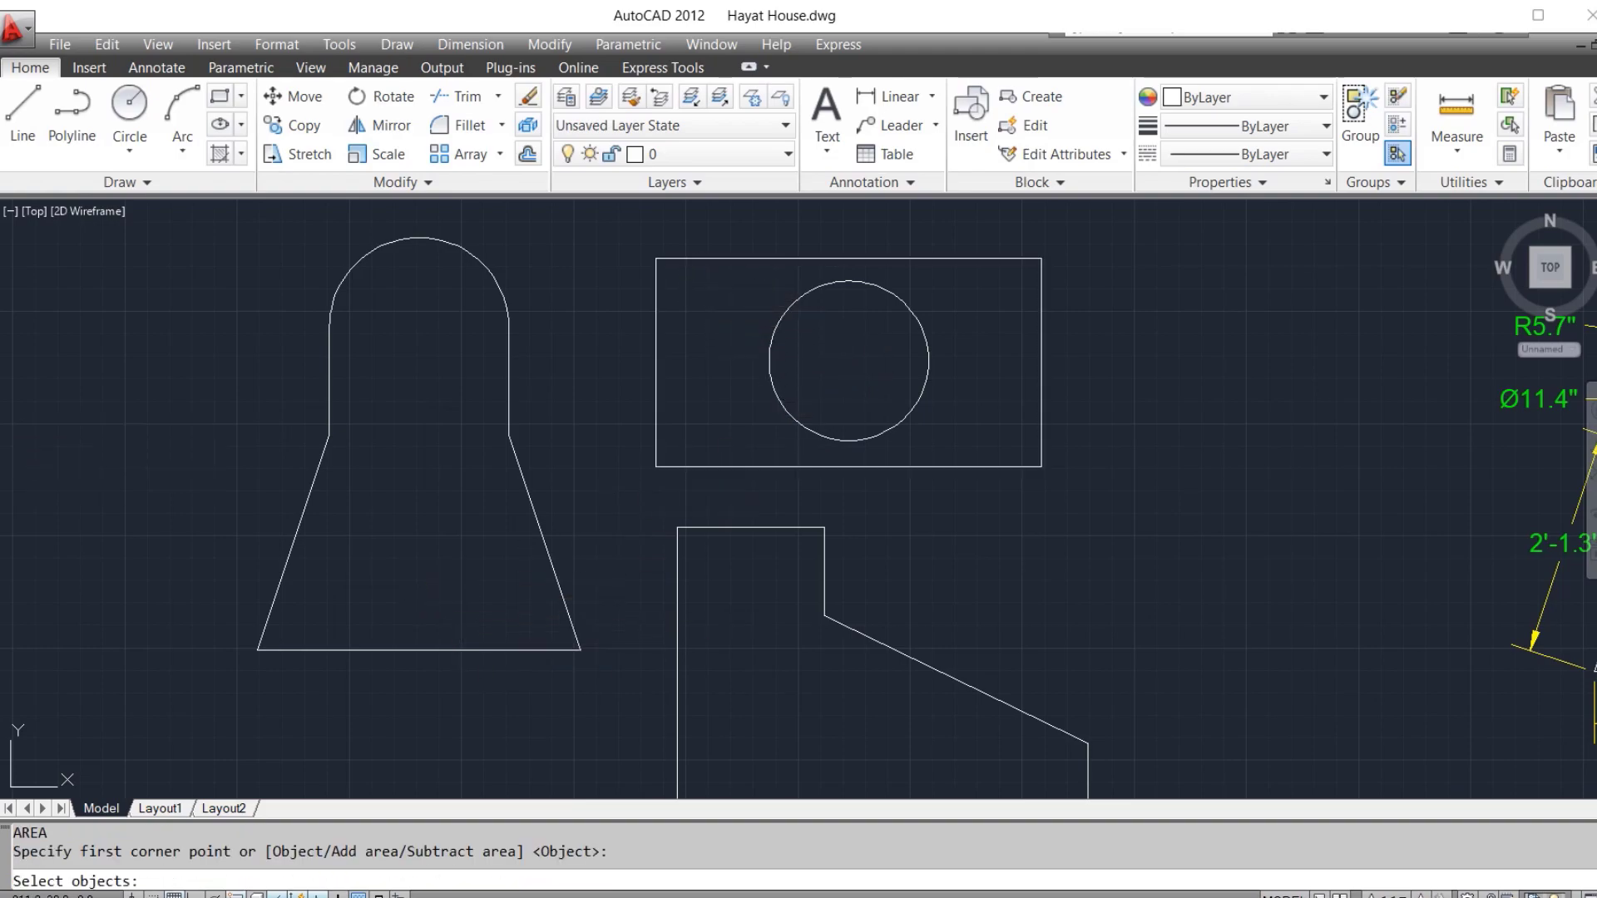
left_click(776, 323)
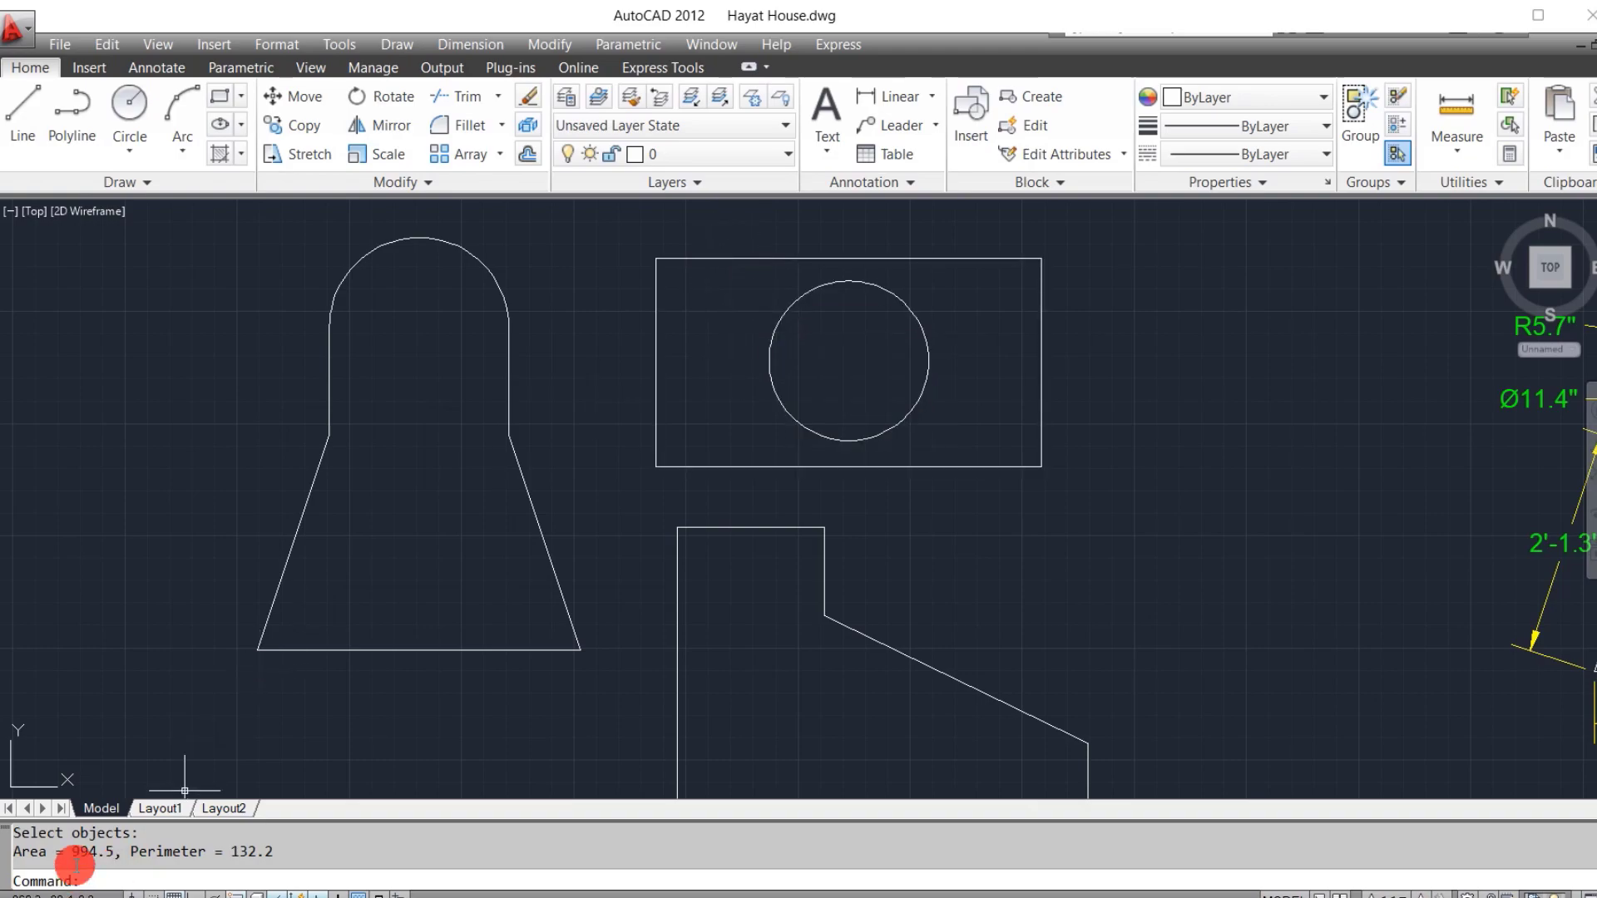
left_click_drag(72, 852, 113, 853)
key("Escape")
left_click(349, 358)
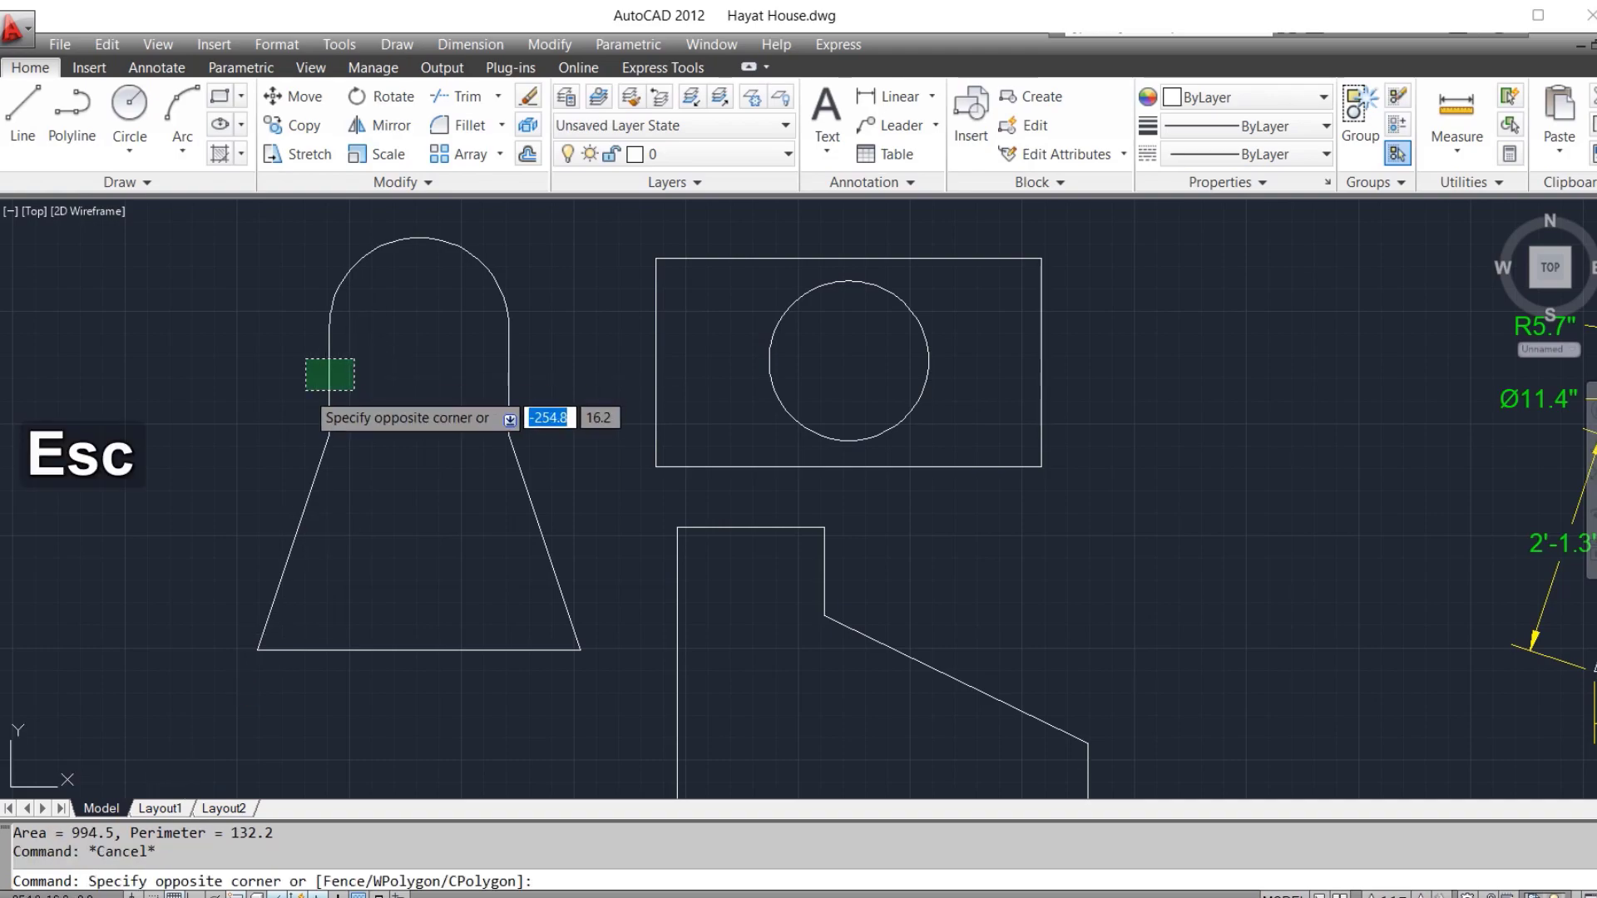
left_click(305, 390)
key("Escape")
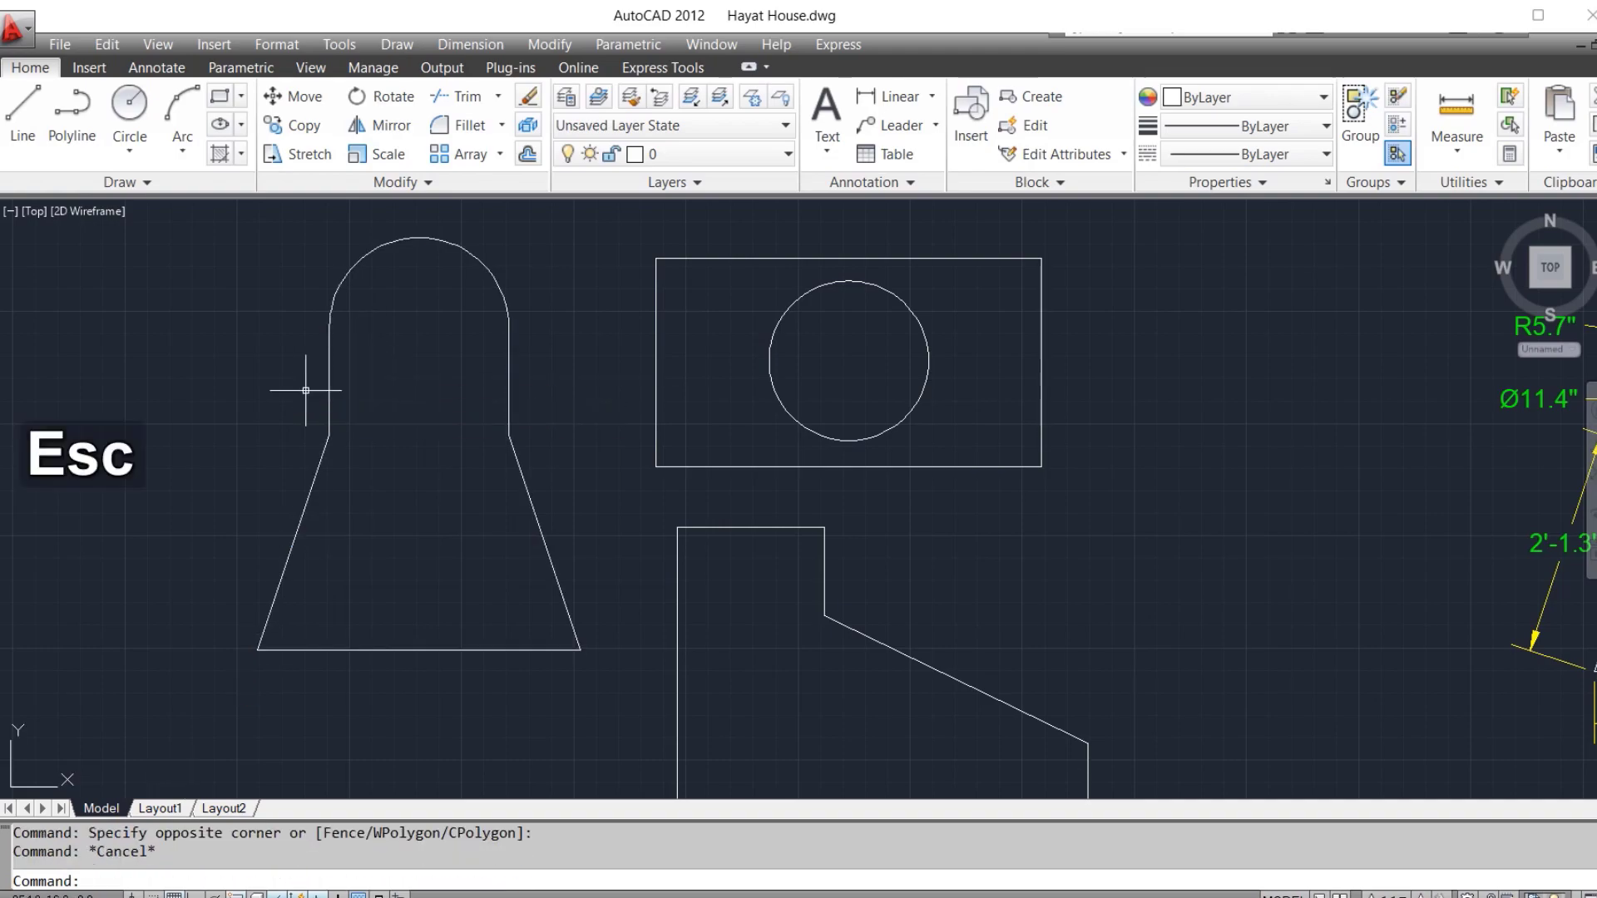
Measure the arched shape's area with the AREA command's Object option
type("aa")
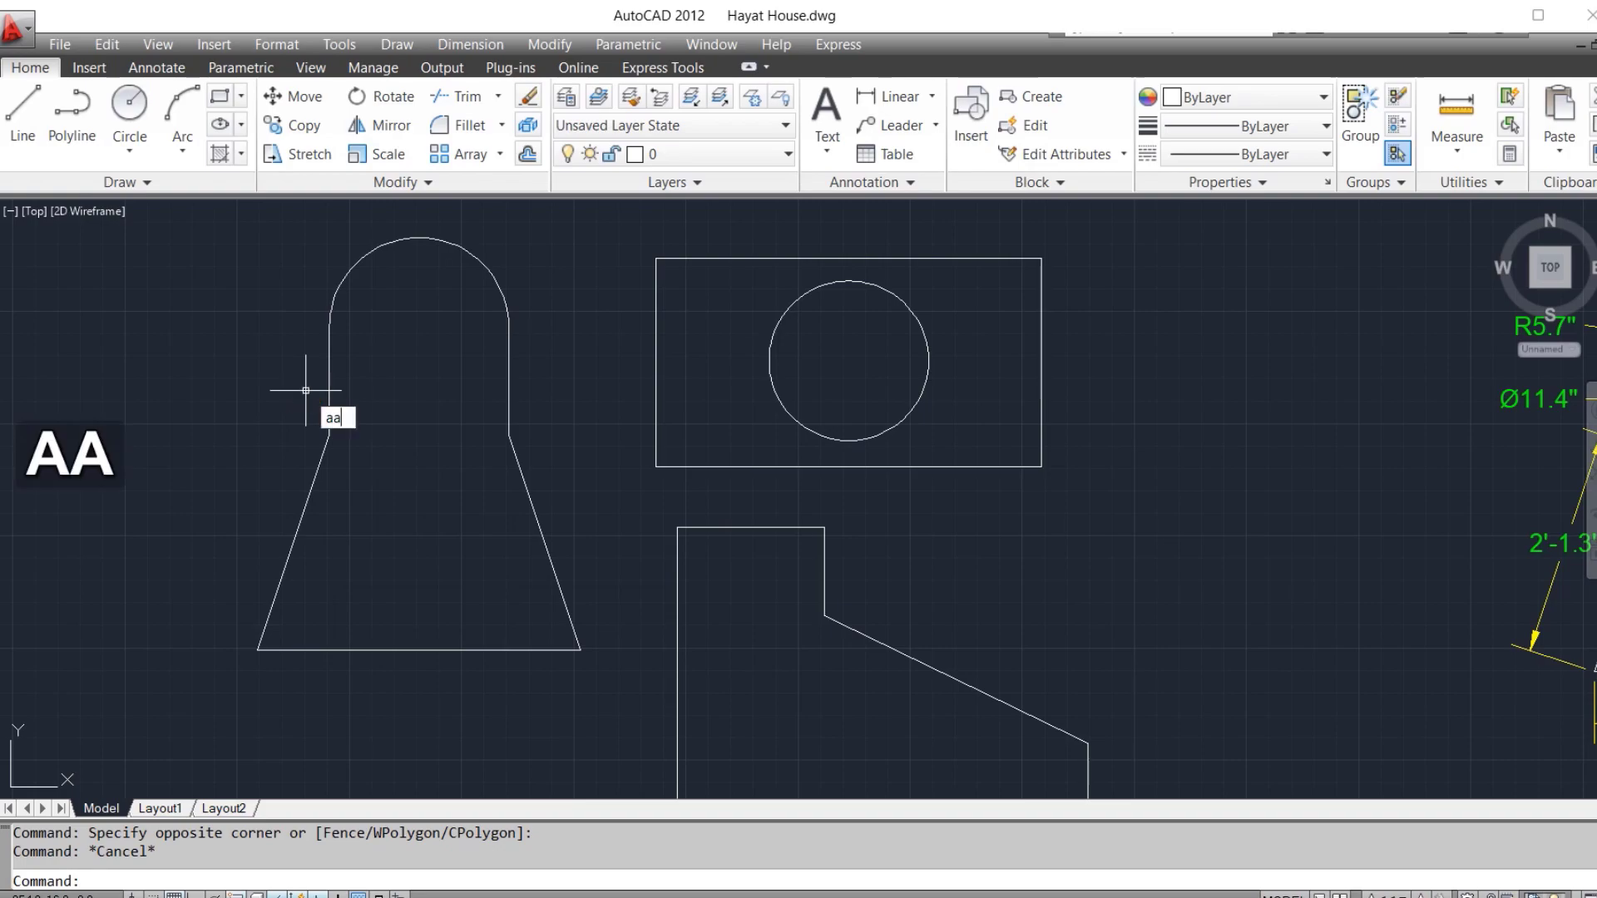
key("space")
key("space")
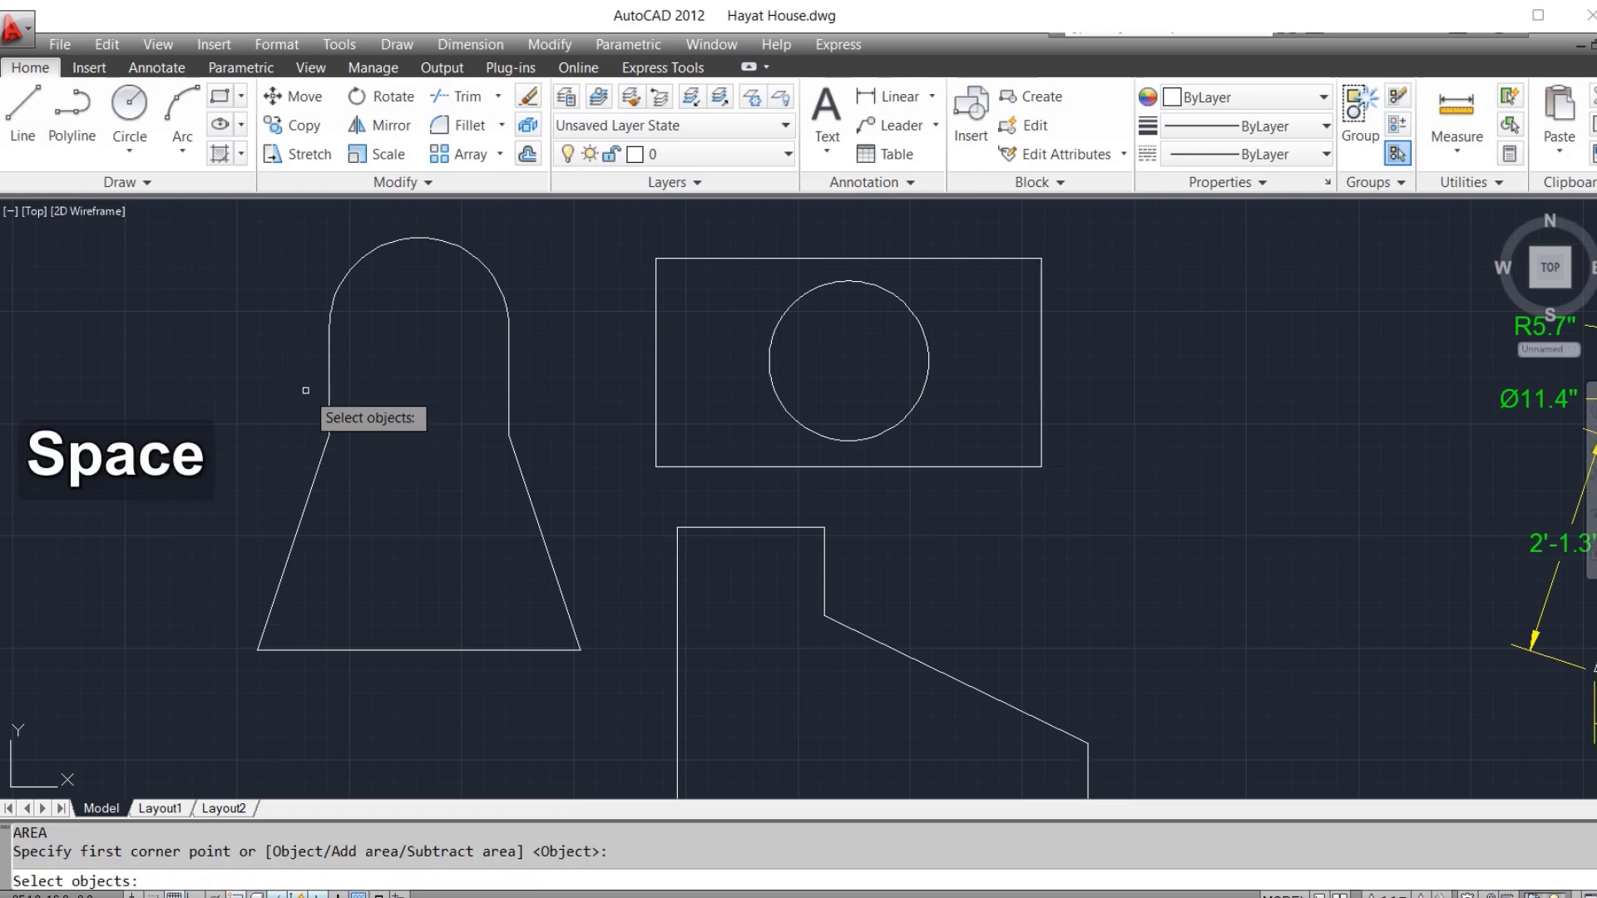
left_click(327, 391)
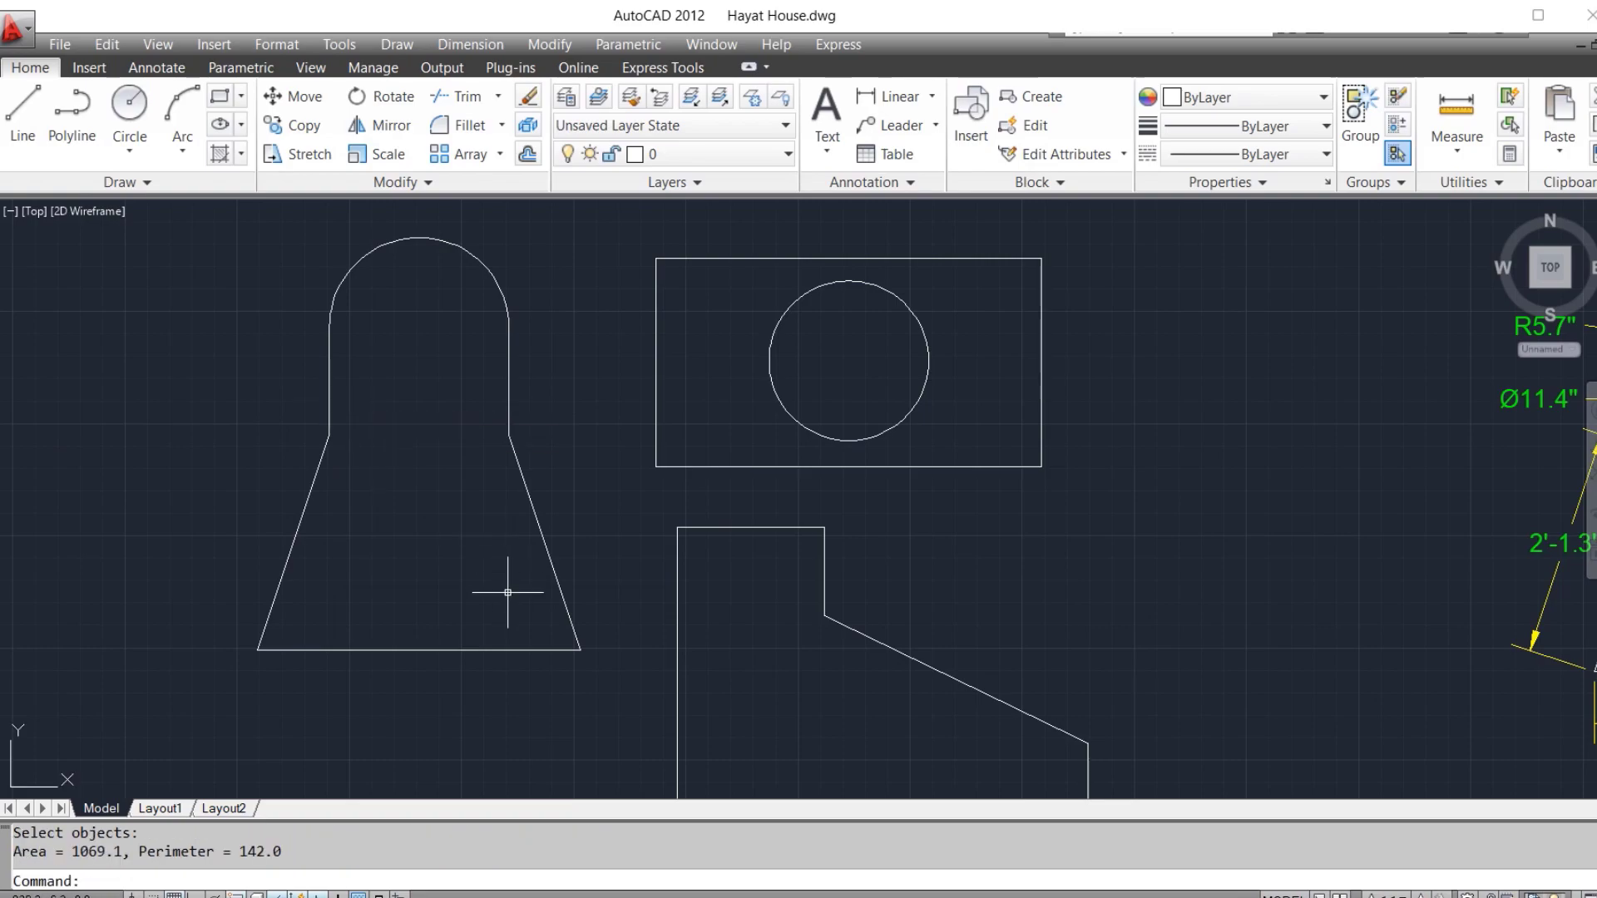
key("Escape")
Explode the arched shape's polyline into separate segments
left_click(410, 366)
left_click(321, 462)
type("x")
key("space")
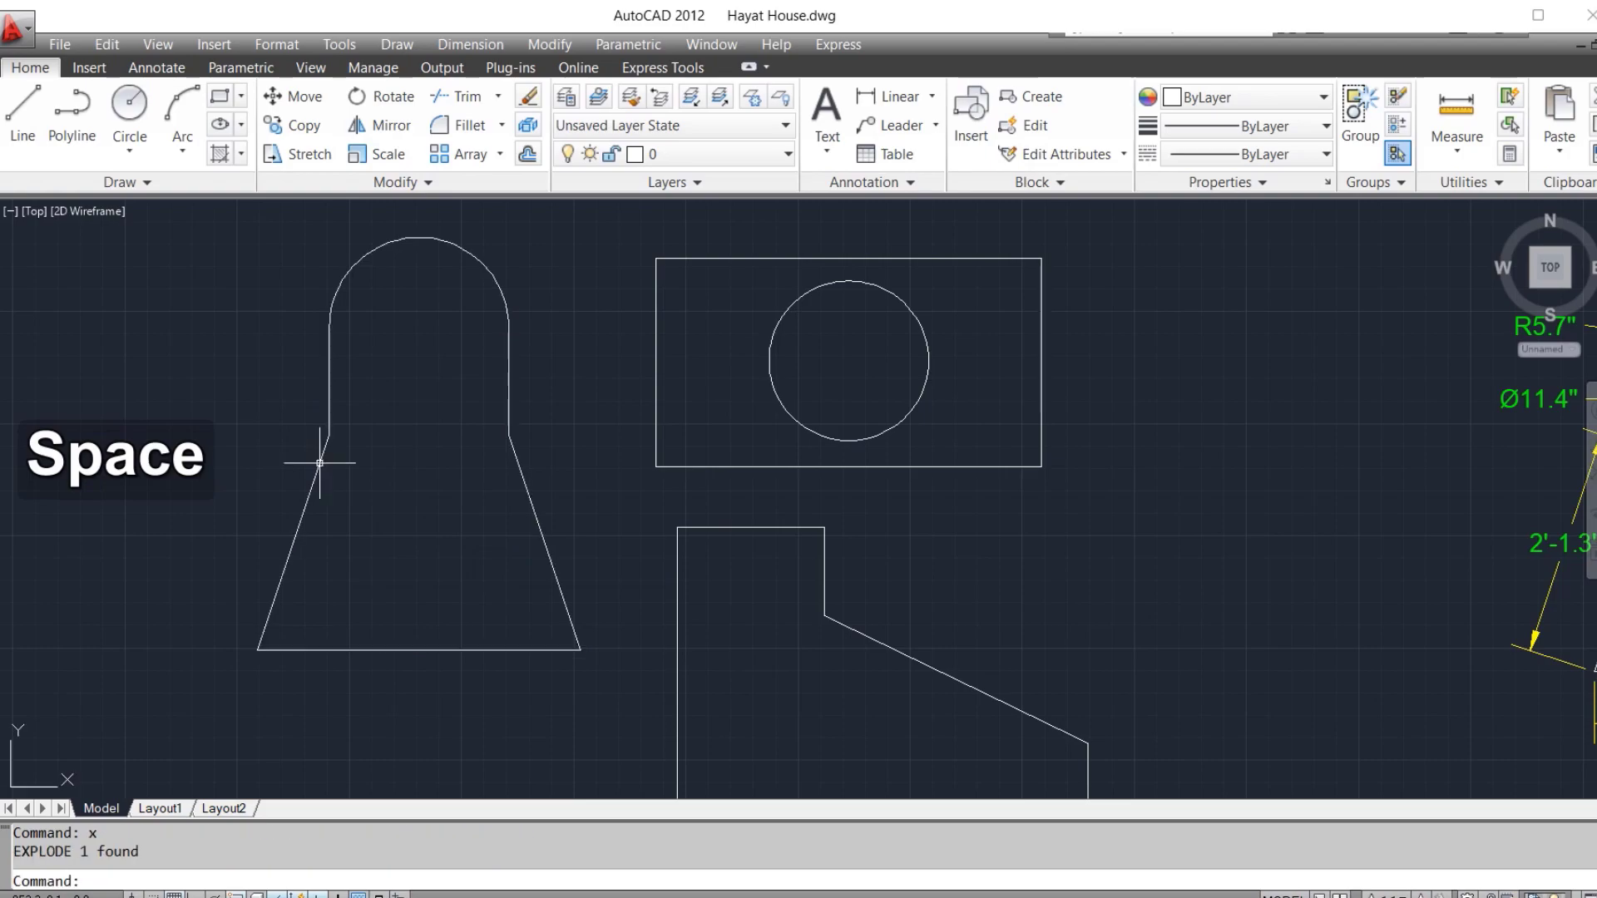
Check that the exploded arched shape consists of separate objects by selecting its slanted left side and upper pieces, and clear the selection
left_click(316, 456)
left_click(283, 504)
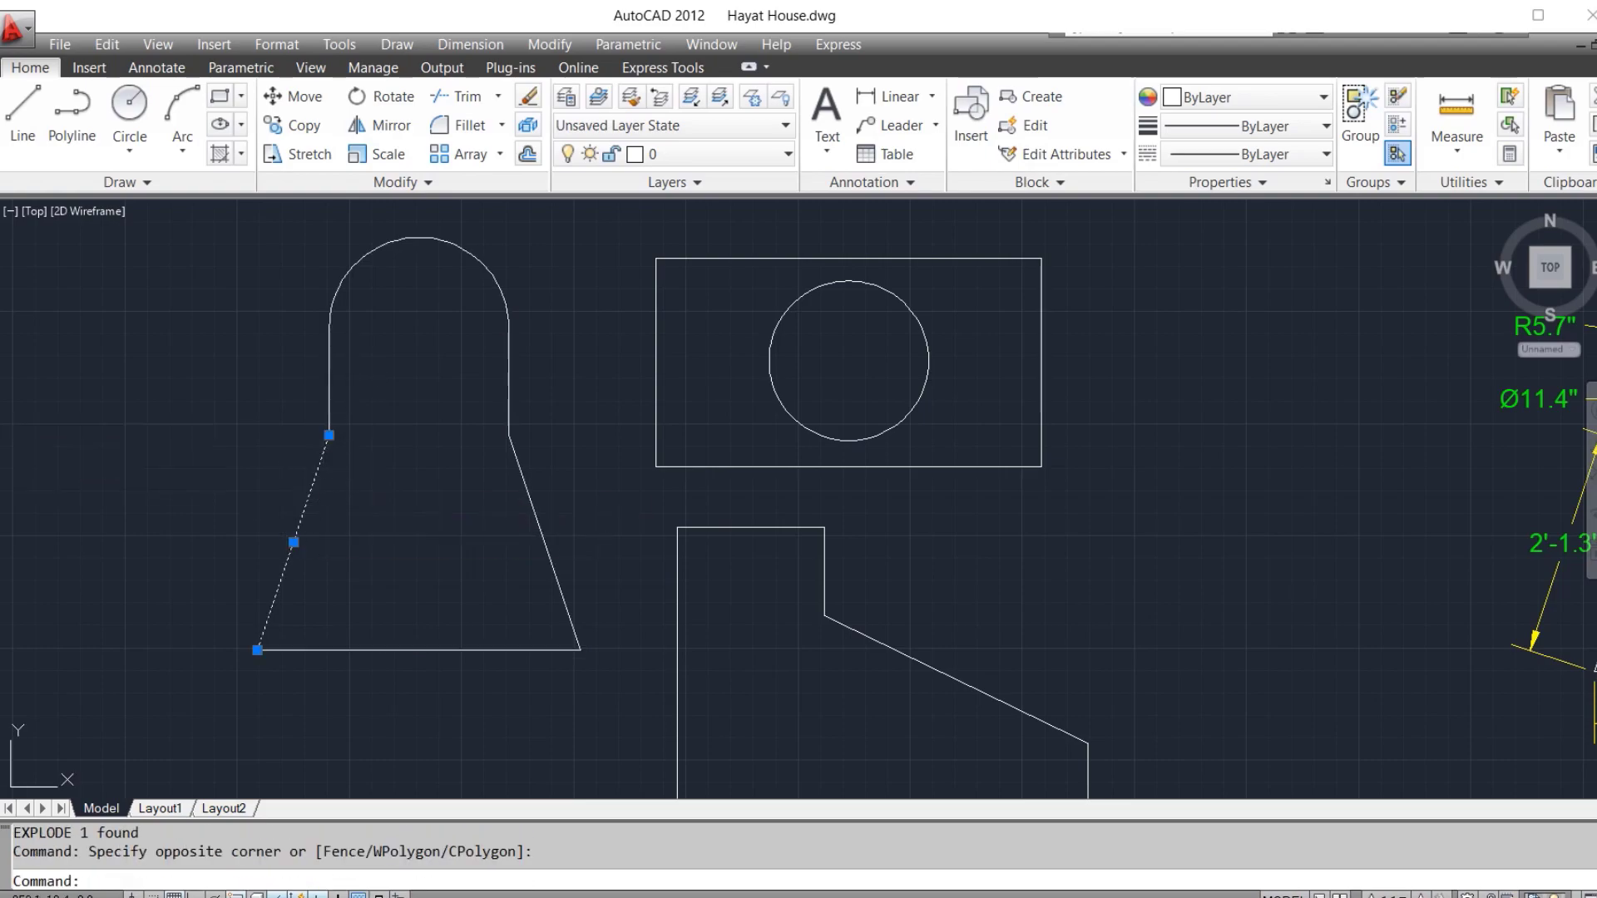
left_click(499, 426)
left_click(311, 392)
key("Escape")
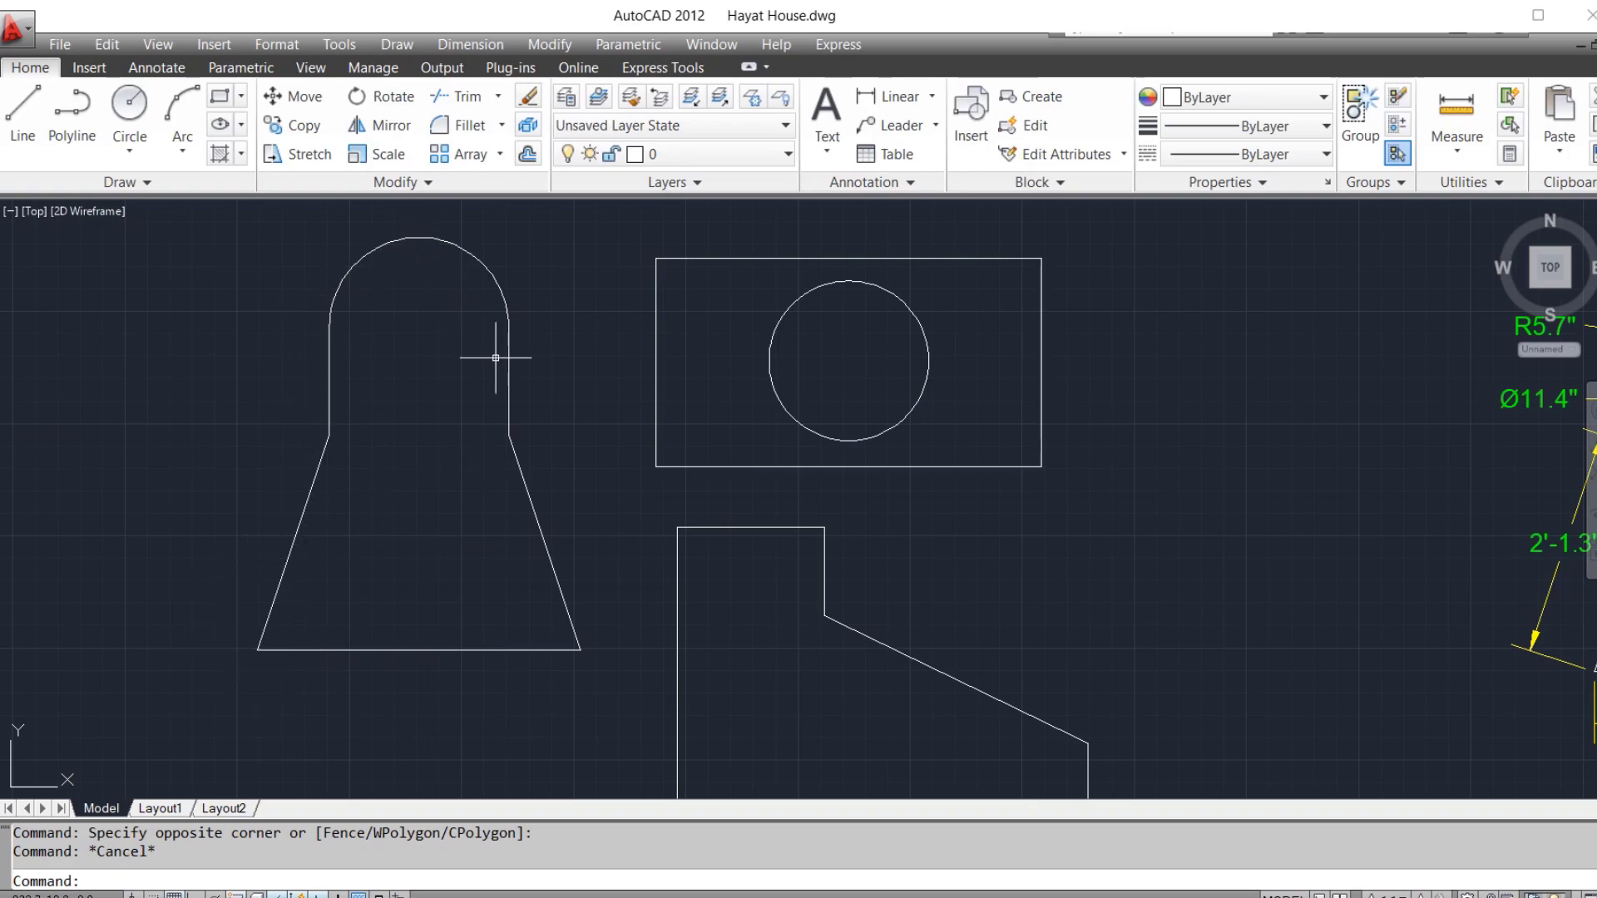
mouse_move(543, 530)
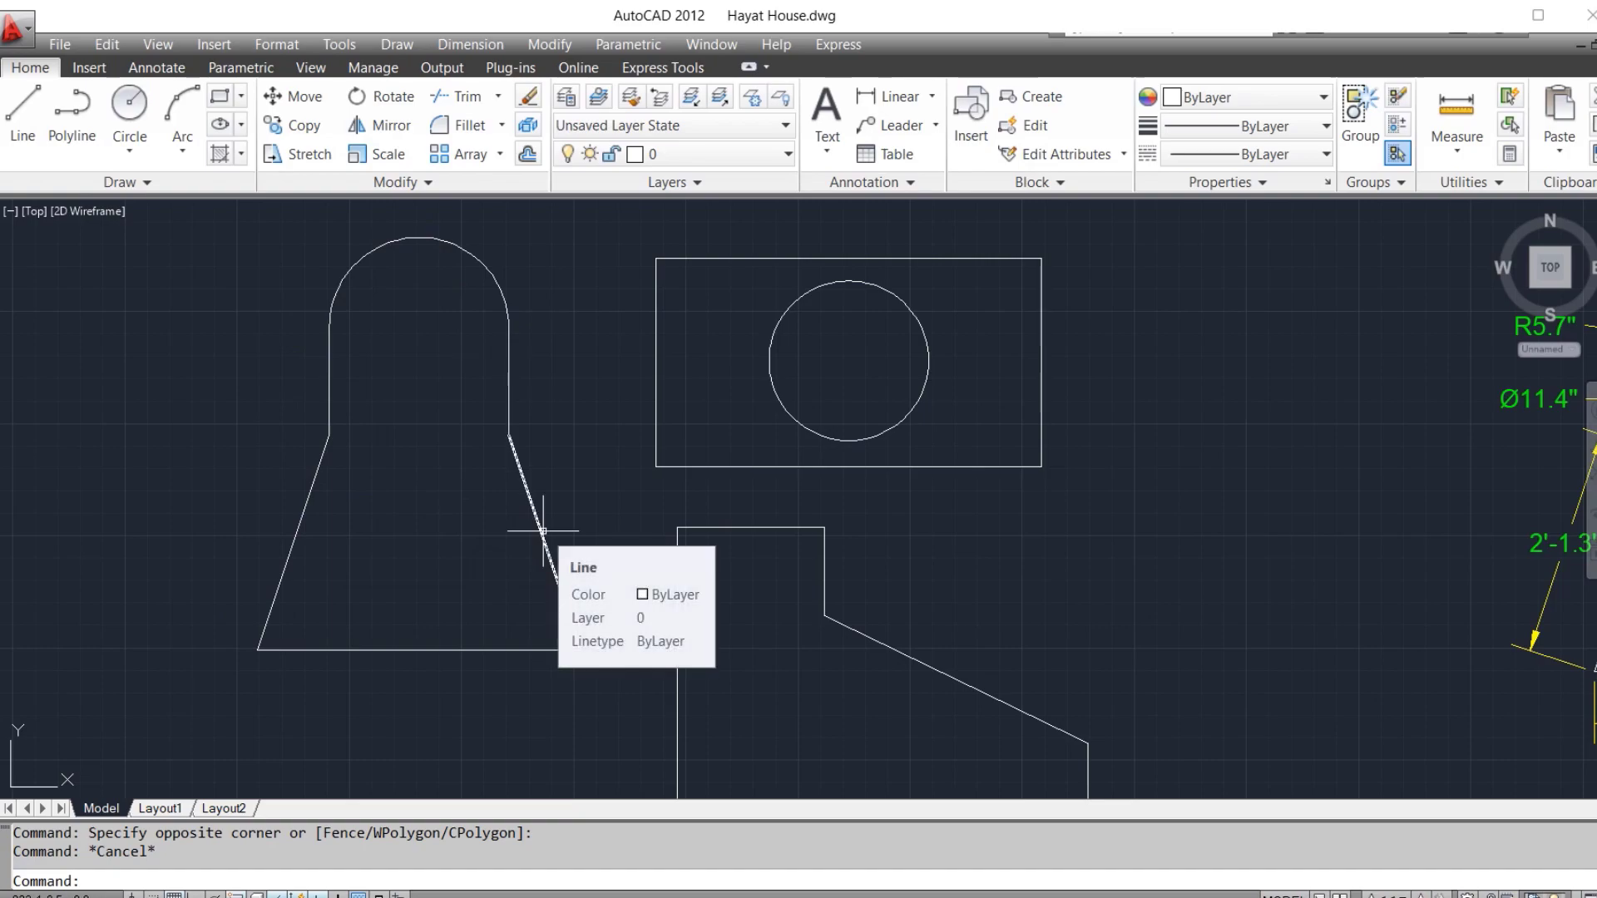
scroll(543, 524, "down", 2)
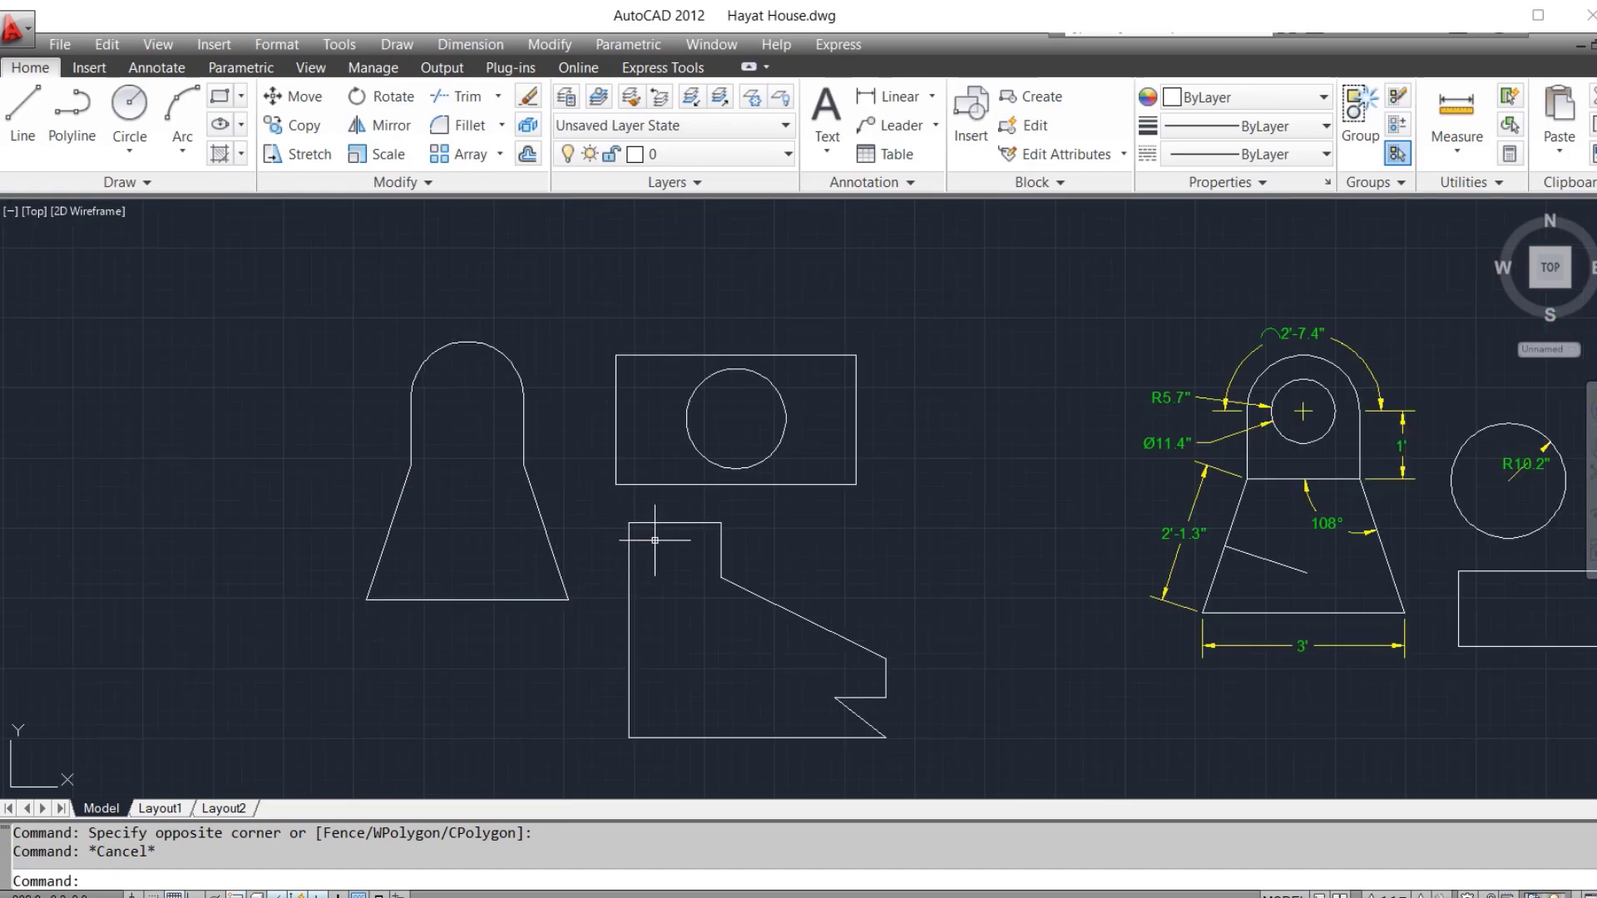